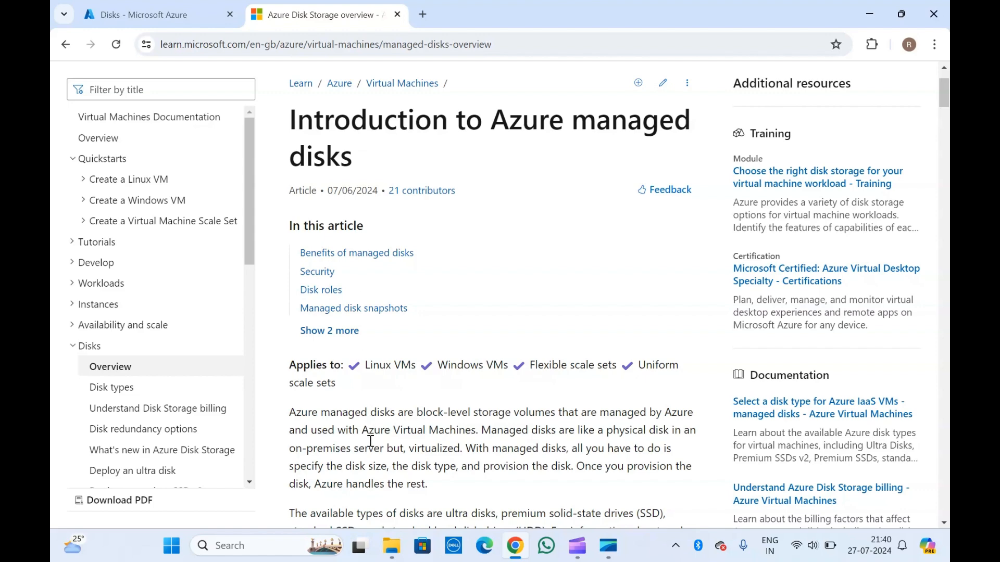
Read the introductory definition of Azure managed disks and their use with virtual machines in the documentation article
scroll(338, 159, down, 4)
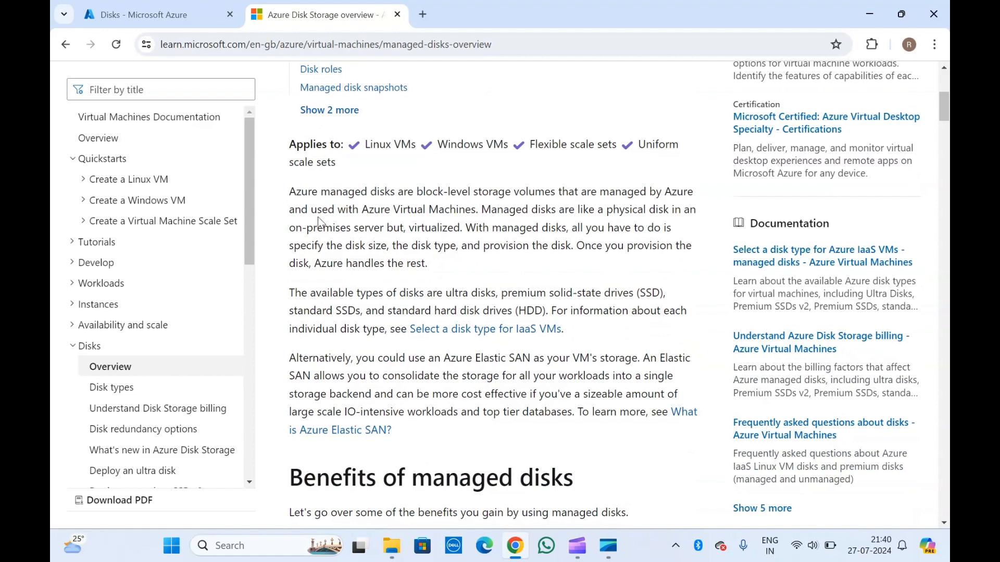
double_click(292, 194)
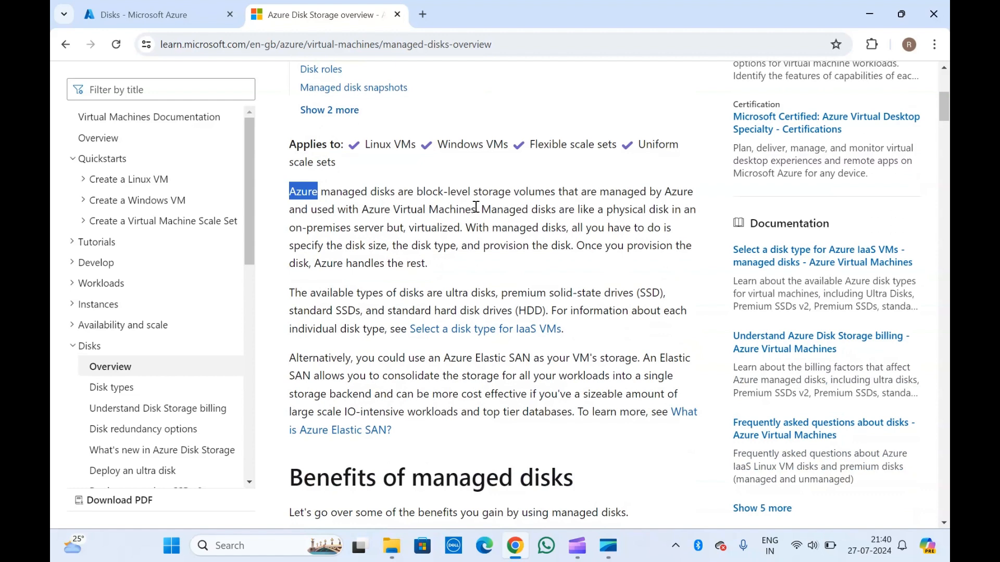
click(334, 210)
drag(333, 211, 471, 209)
click(473, 207)
Switch to the Azure portal, begin creating a managed disk, and create a new resource group named disk-01 for it
click(143, 3)
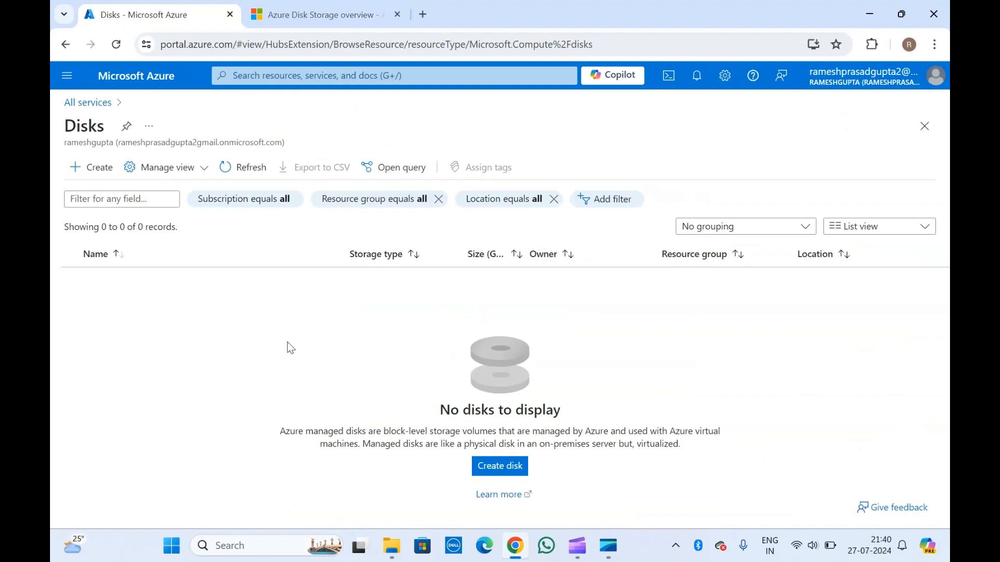
click(497, 472)
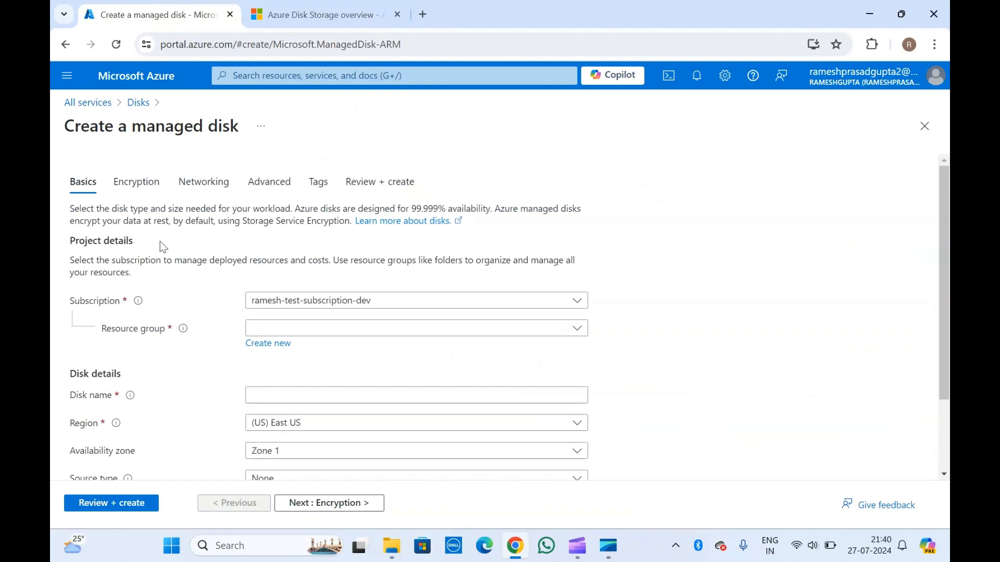
click(262, 346)
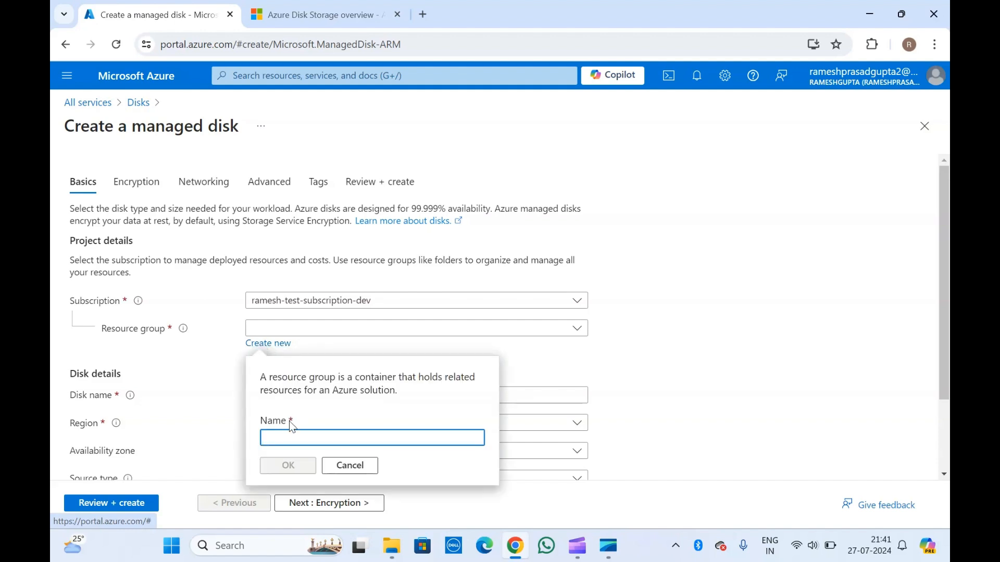
text(d)
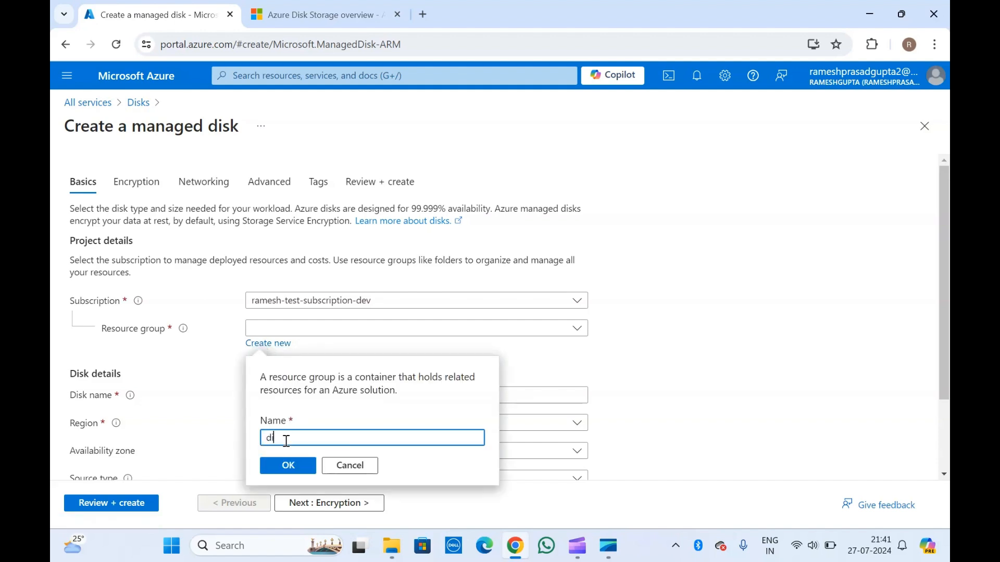
text(isk-01)
click(289, 465)
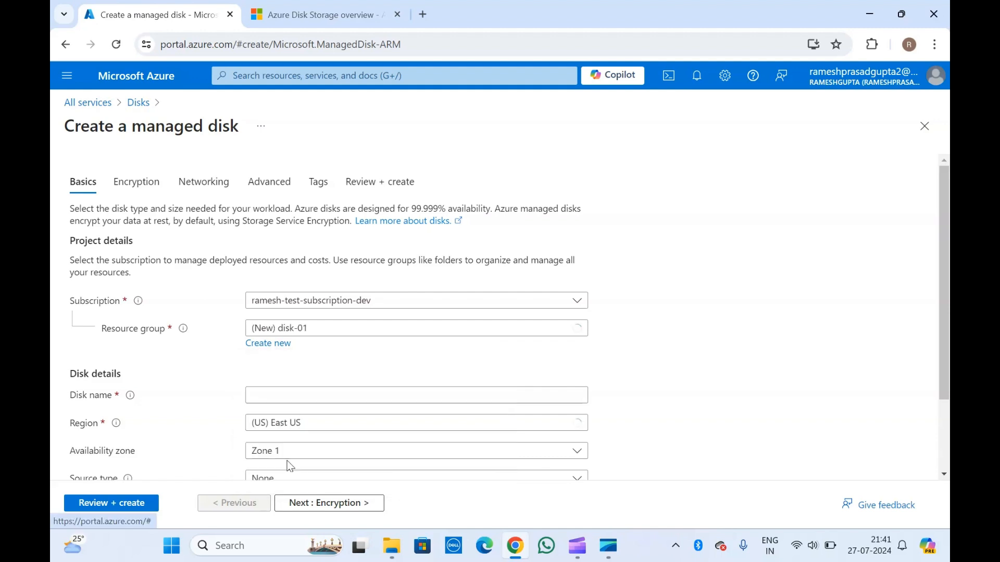
Name the disk disk-01 and check the availability zone options
scroll(209, 367, down, 2)
click(279, 298)
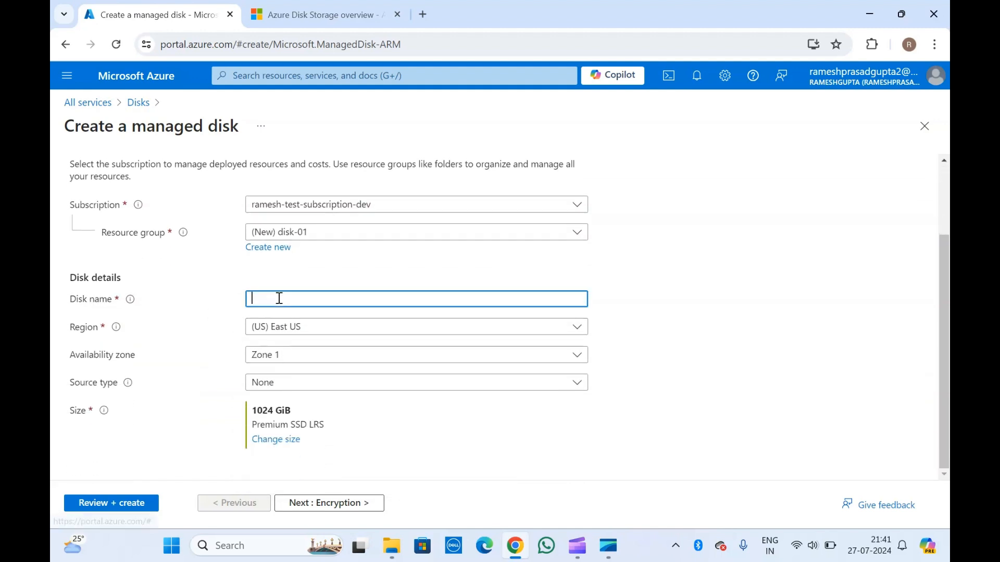
text(disk-01)
click(214, 294)
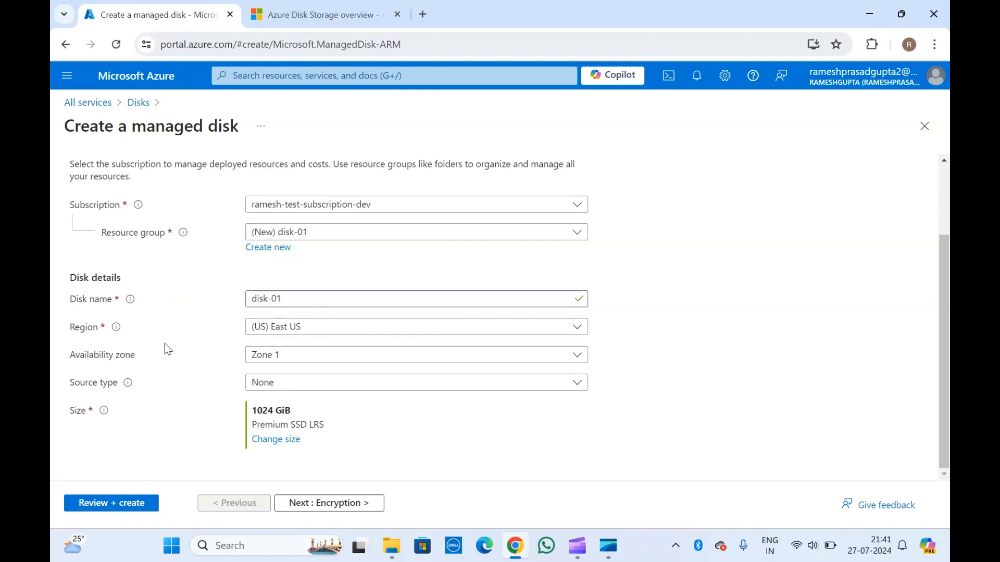
click(268, 358)
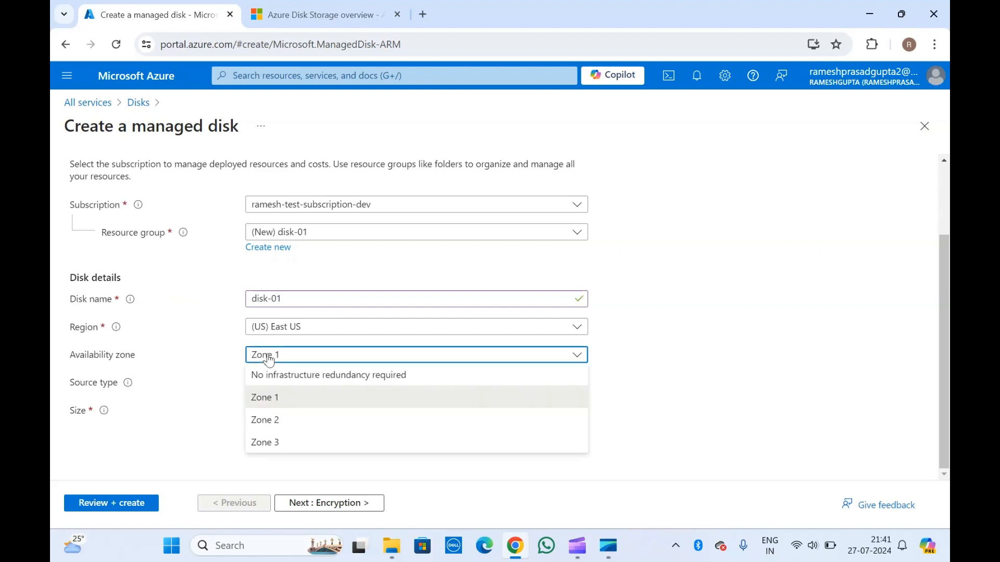
click(116, 357)
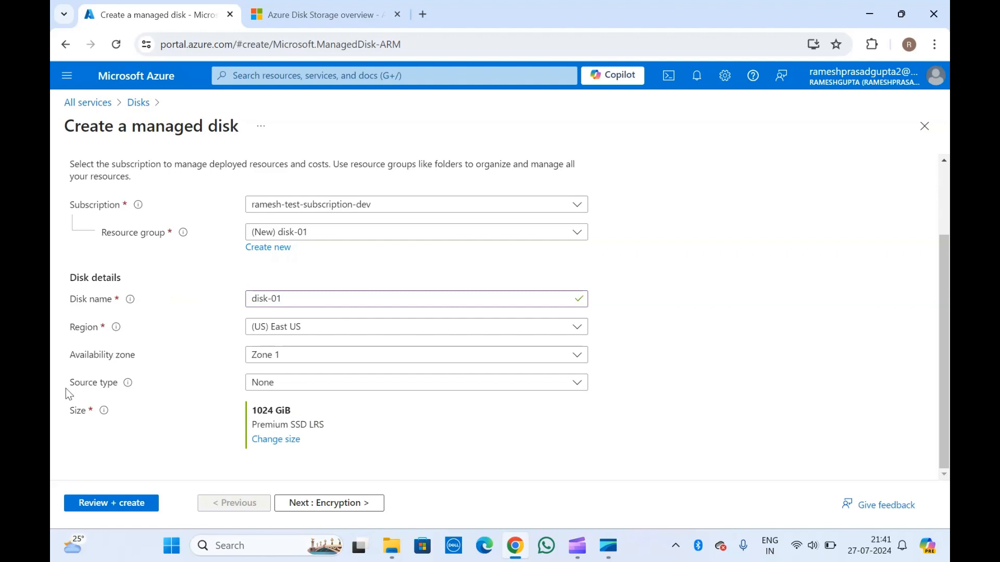
Try Snapshot as the disk's source type, review the other source options, and return the source type to None
click(281, 384)
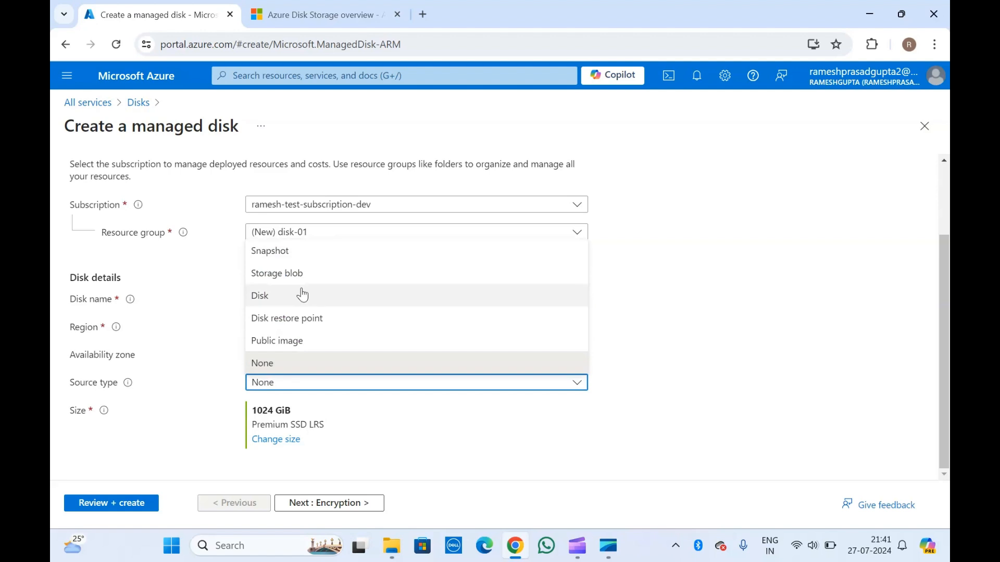
click(290, 259)
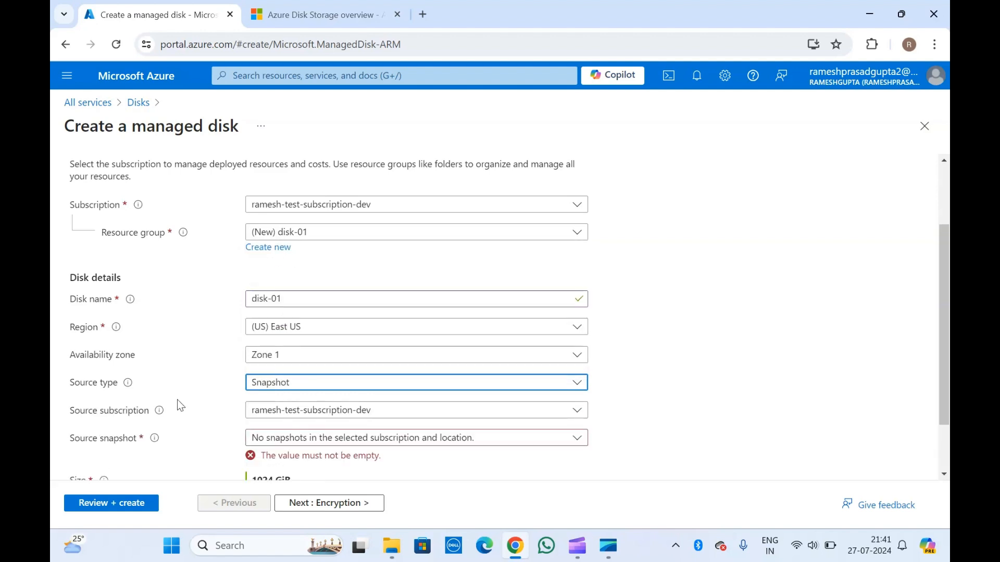
scroll(179, 404, down, 2)
click(270, 313)
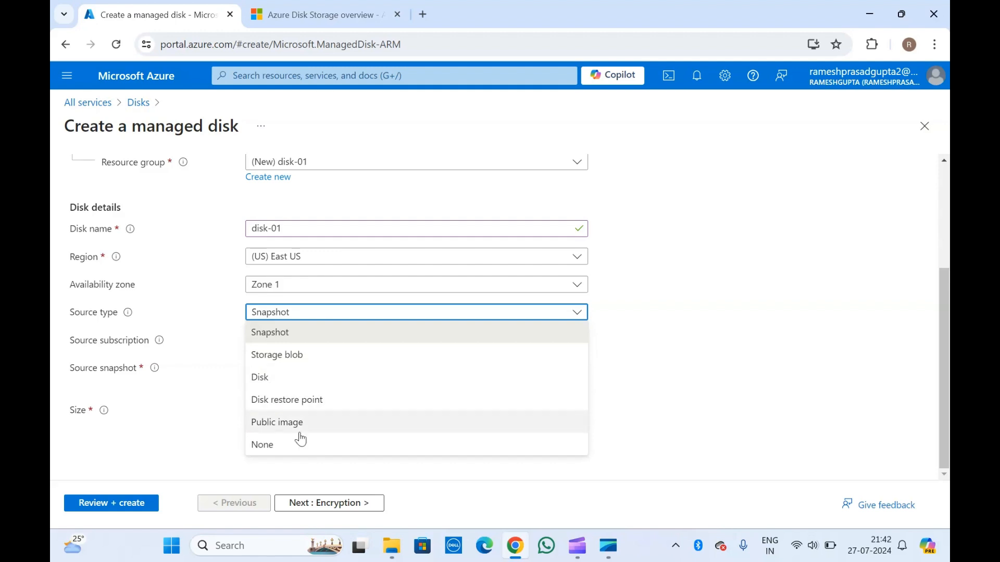
click(155, 307)
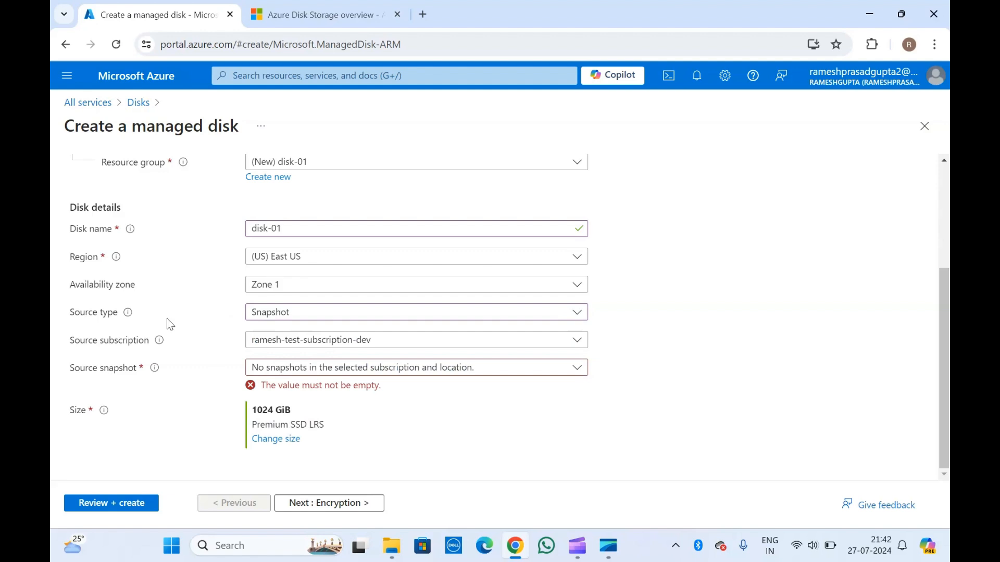
click(261, 314)
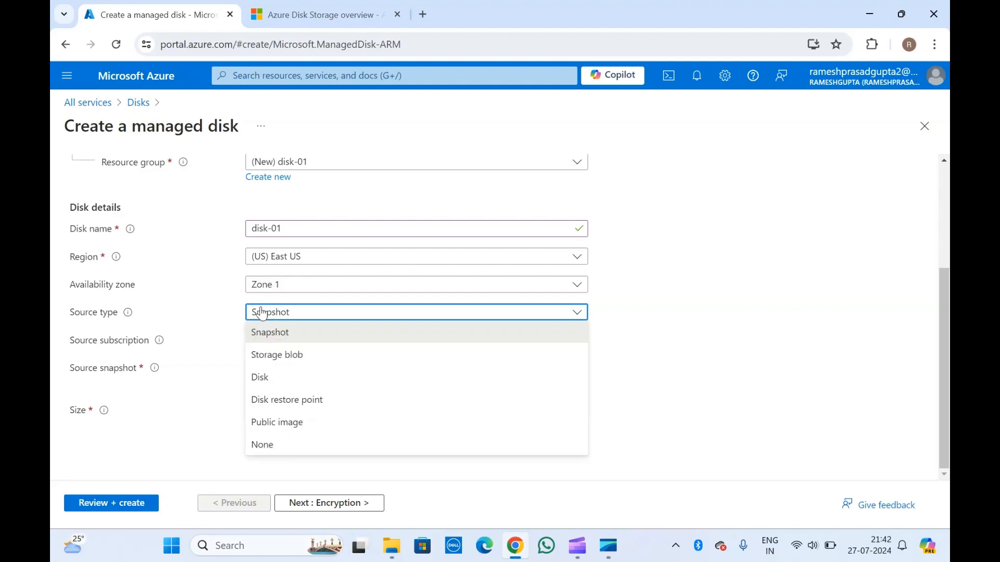
click(263, 445)
click(174, 363)
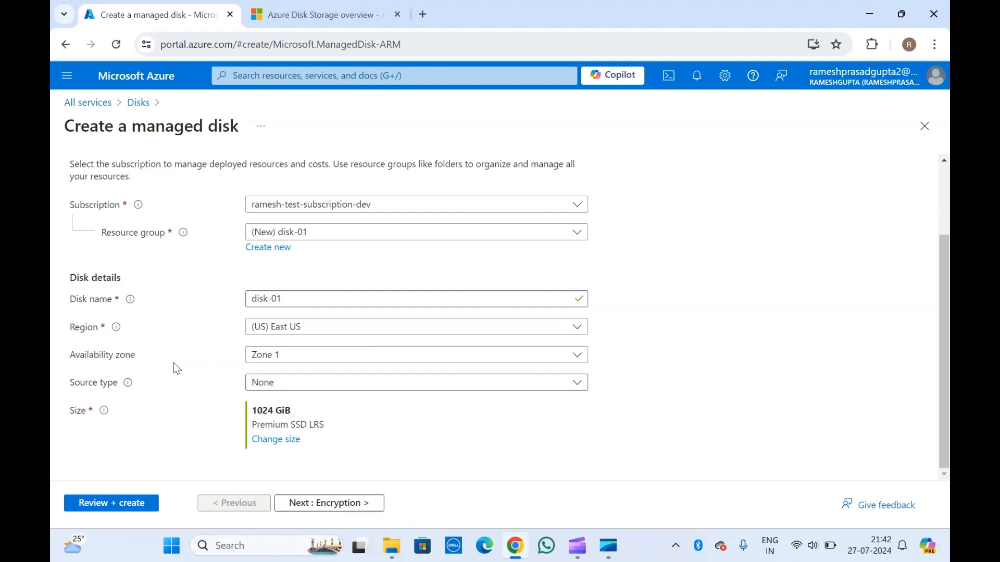
Open the disk size selection and look through the available Premium SSD sizes and tiers
click(279, 441)
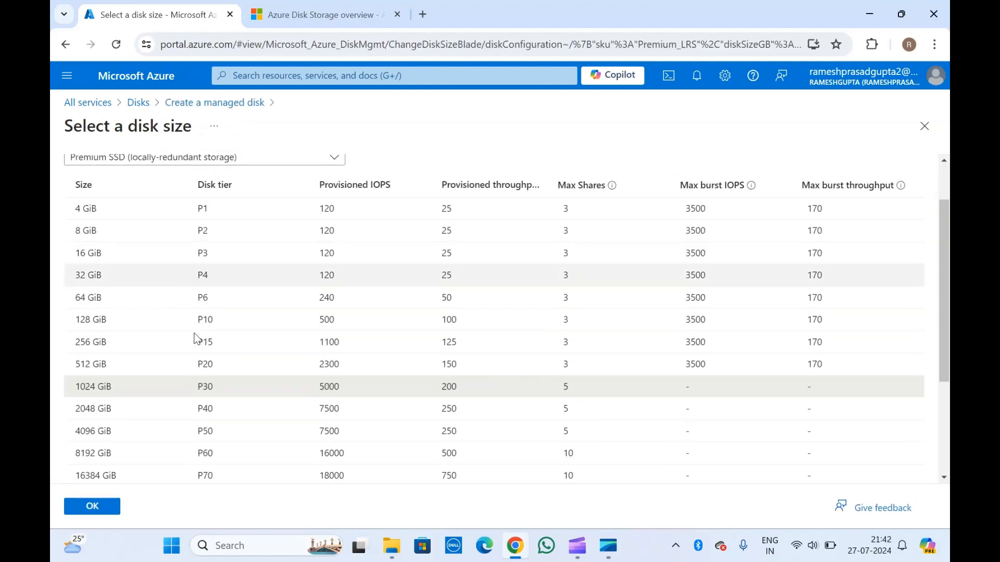
scroll(200, 335, down, 2)
scroll(129, 416, down, 2)
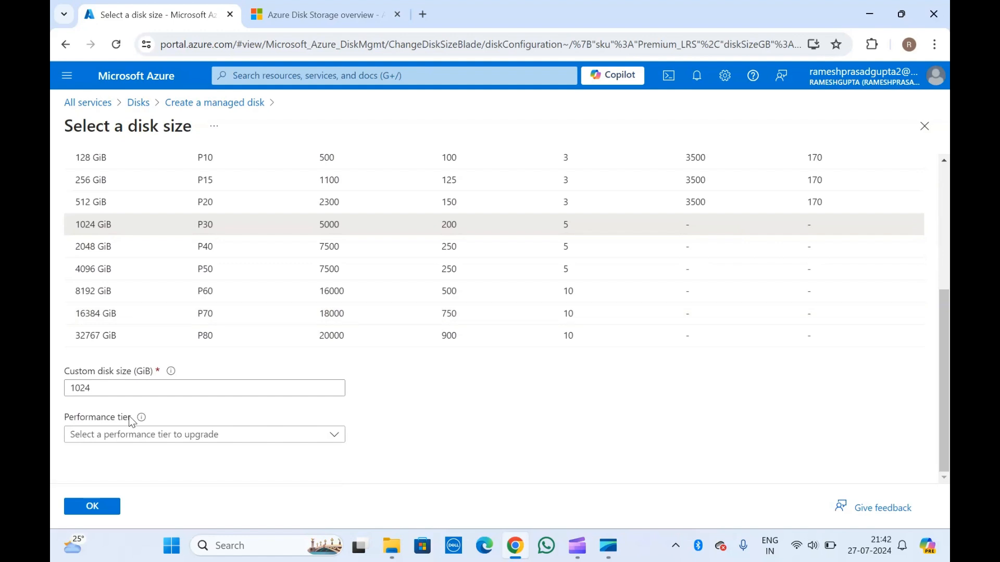
Try a custom disk size of 6 GiB, check which listed tier it maps to, and clear the value
click(103, 386)
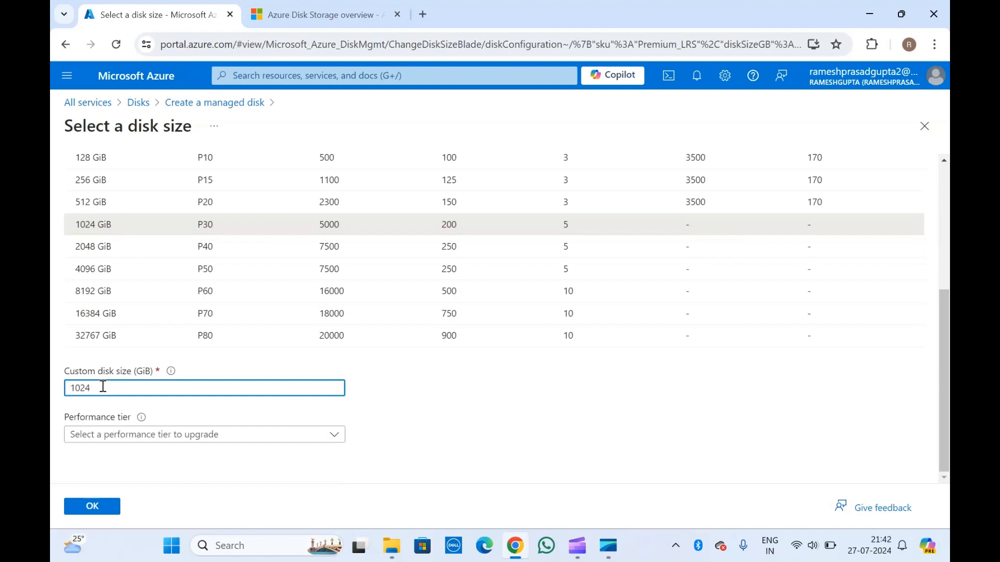
key(BackSpace)
key(BackSpace)
key(BackSpace)
key(BackSpace)
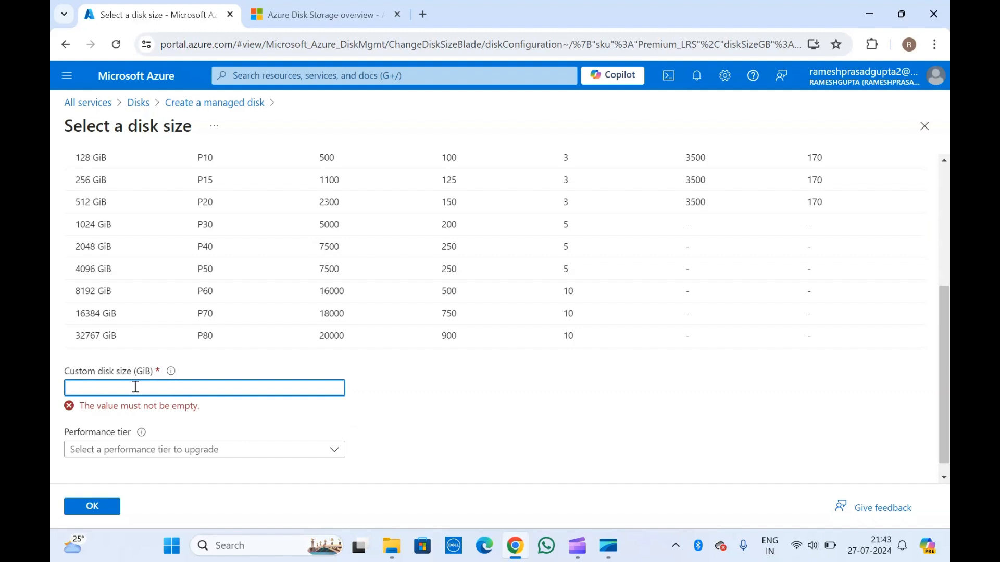
scroll(115, 379, down, 1)
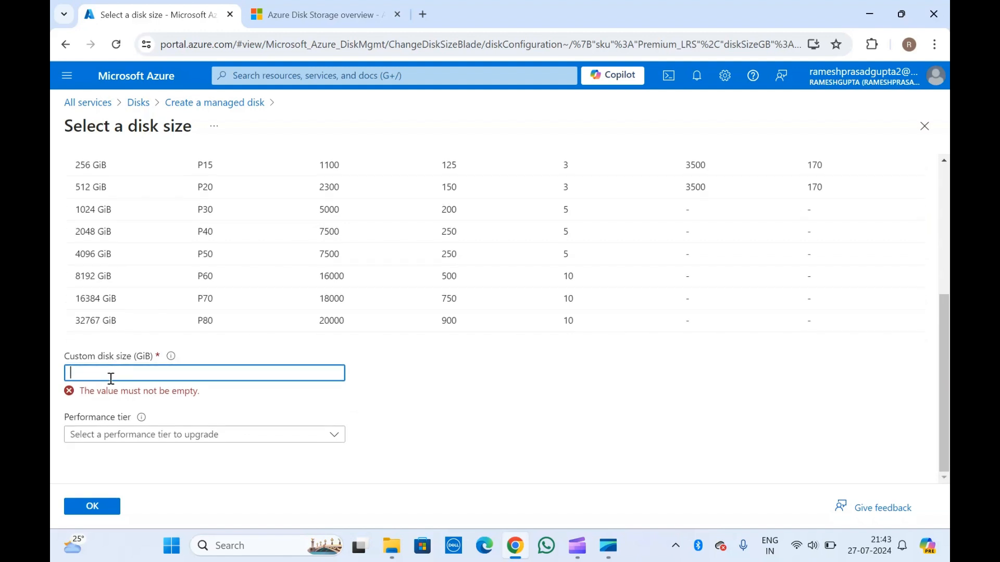
text(1)
text(6)
scroll(113, 385, up, 5)
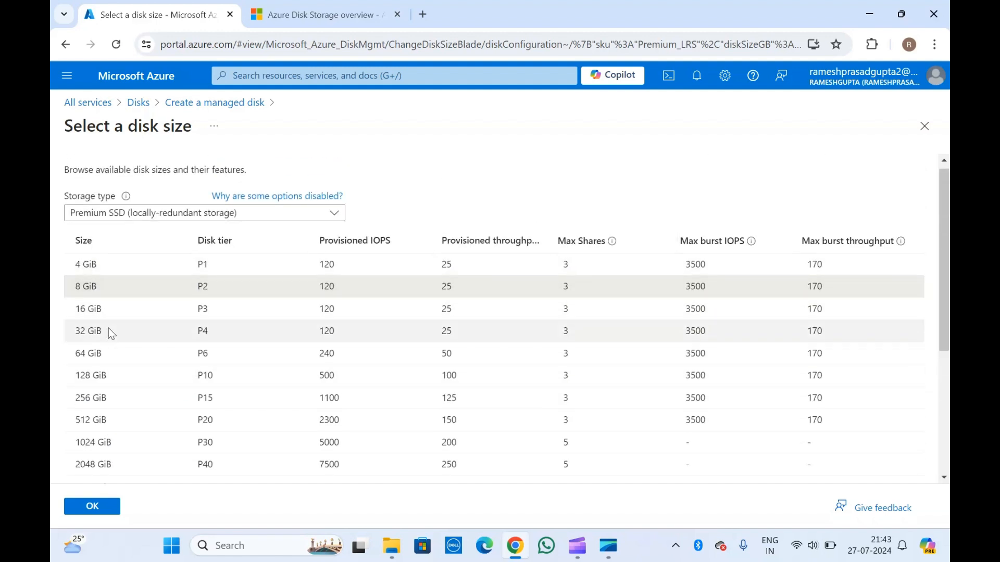
scroll(108, 330, down, 1)
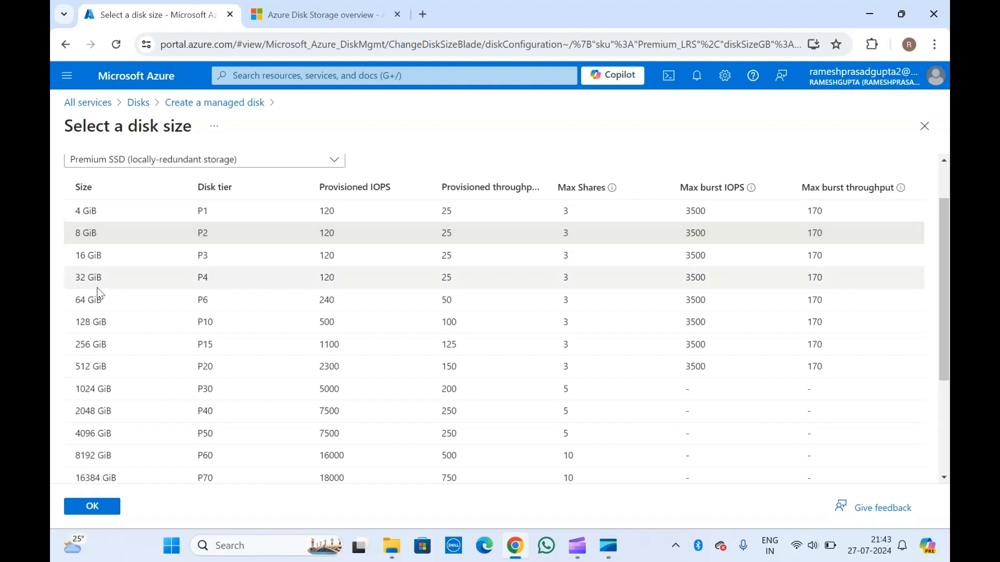
scroll(90, 291, down, 1)
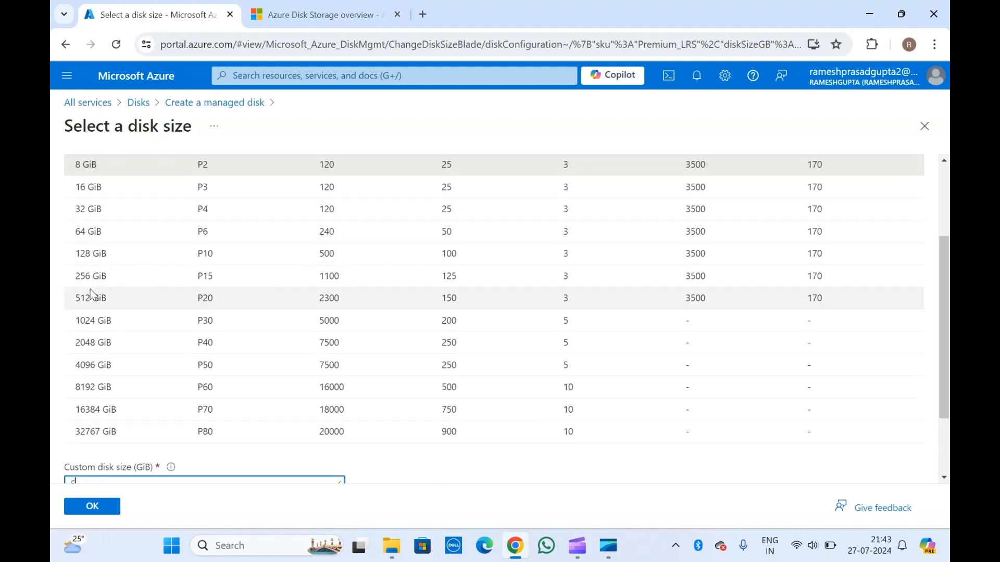
scroll(109, 296, down, 2)
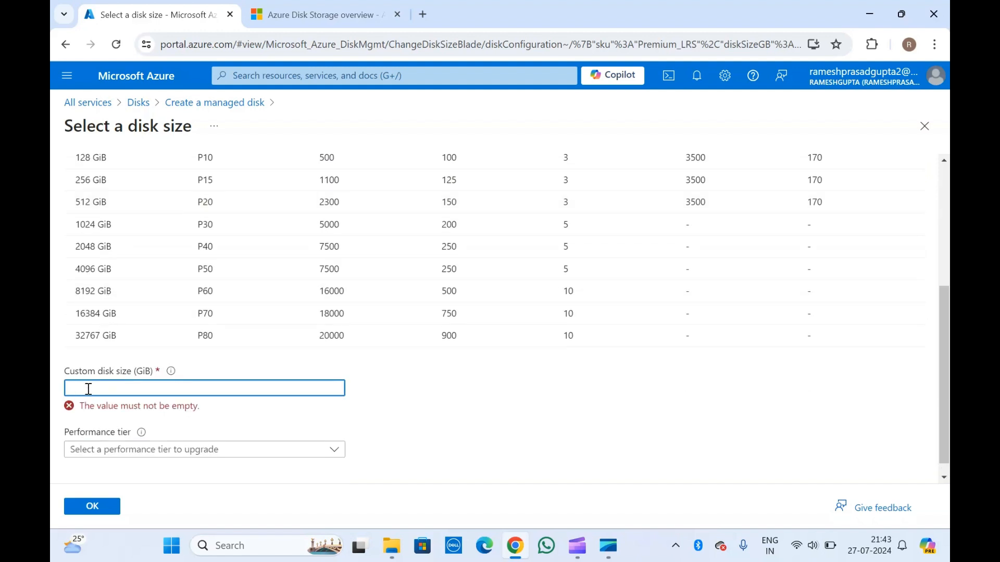
Enter a custom disk size of 100 GiB and review the performance tiers offered for it
text(100)
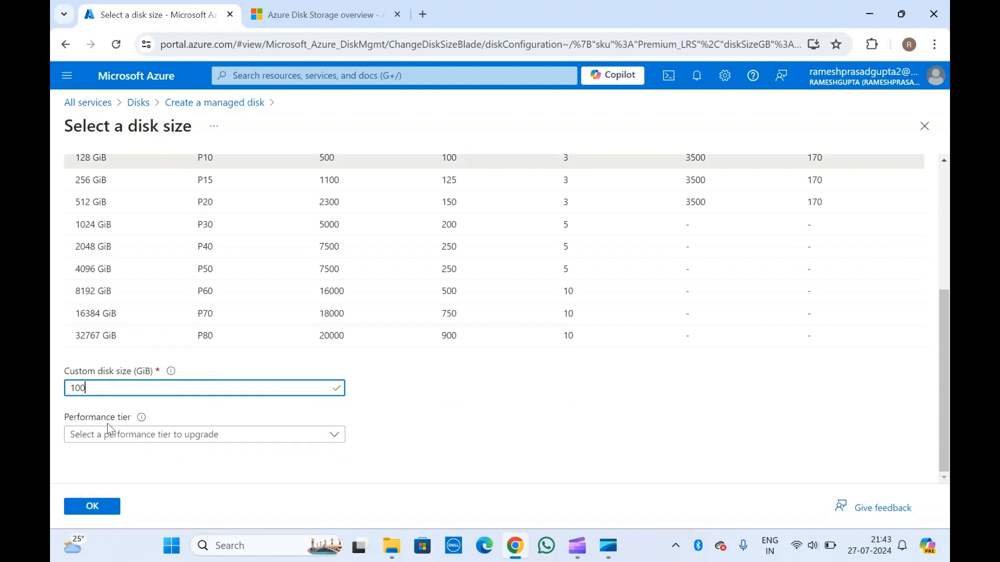
click(159, 441)
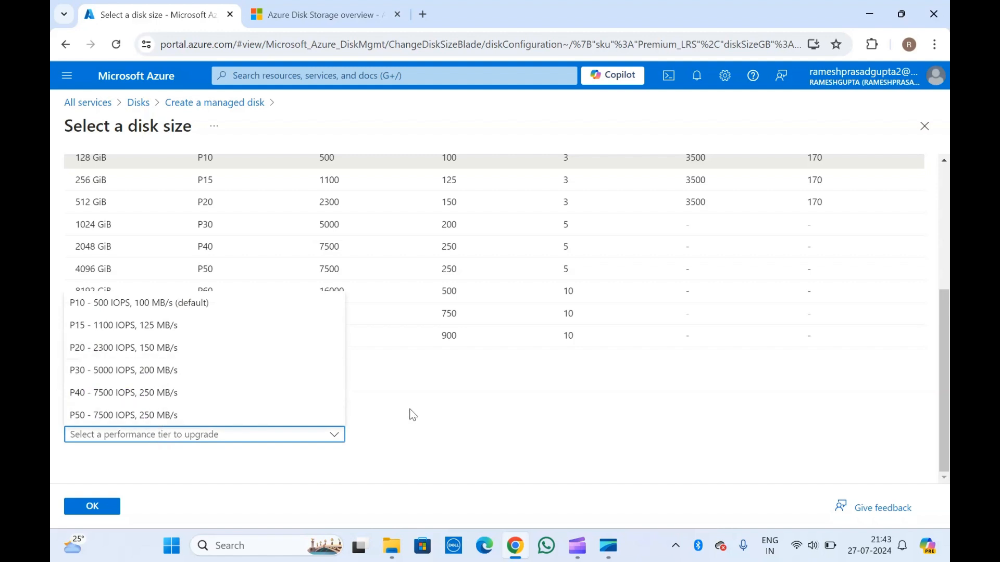
click(450, 418)
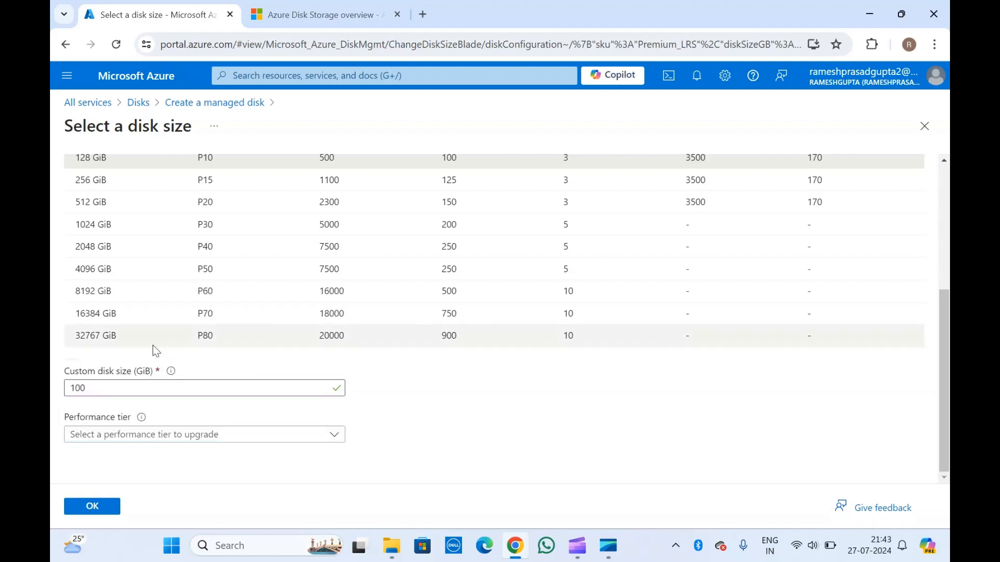
Select the 4 GiB P1 size for the disk
scroll(156, 351, up, 5)
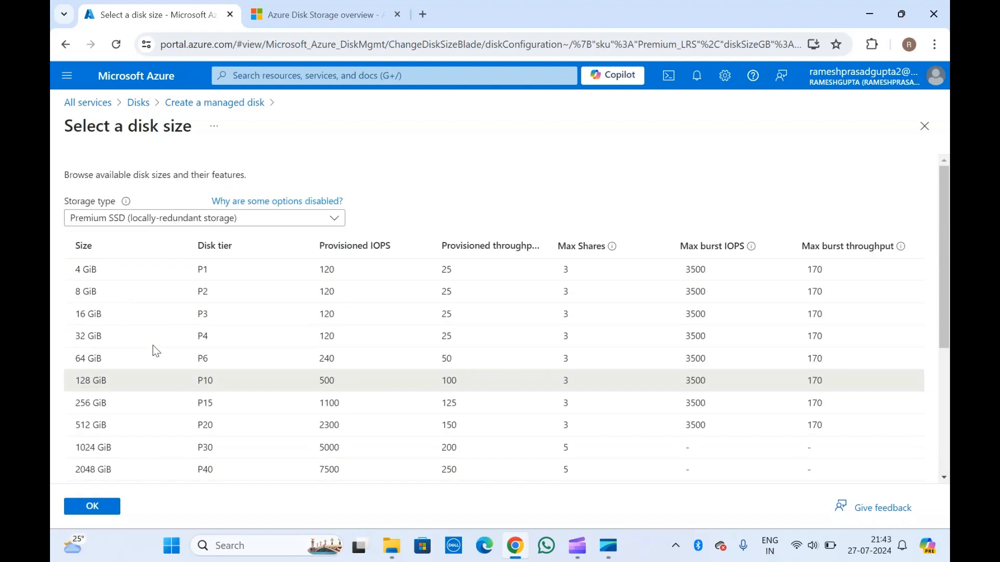
click(112, 269)
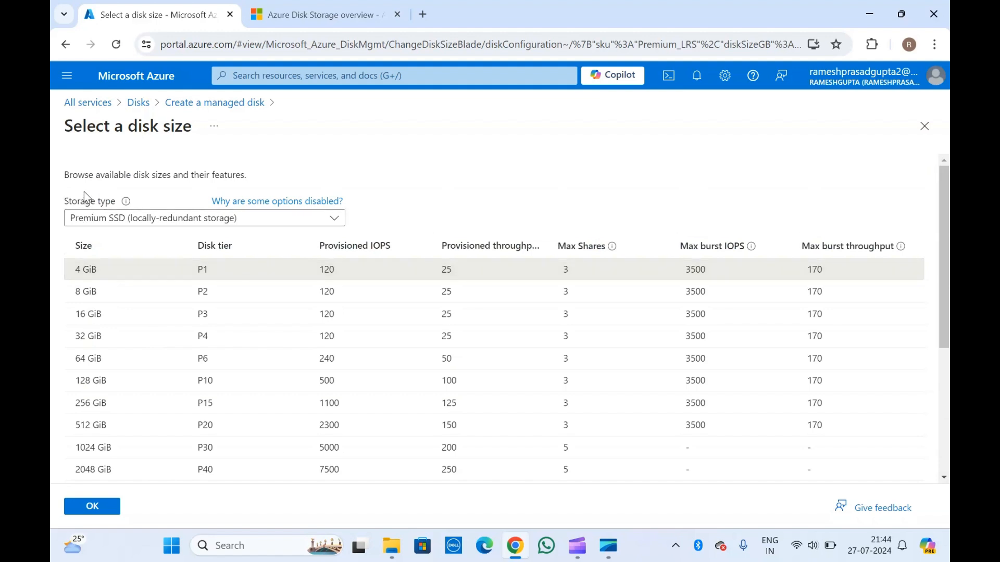
Review the available storage types, keep Premium SSD (locally-redundant storage), and confirm the 4 GiB P1 disk size
click(156, 221)
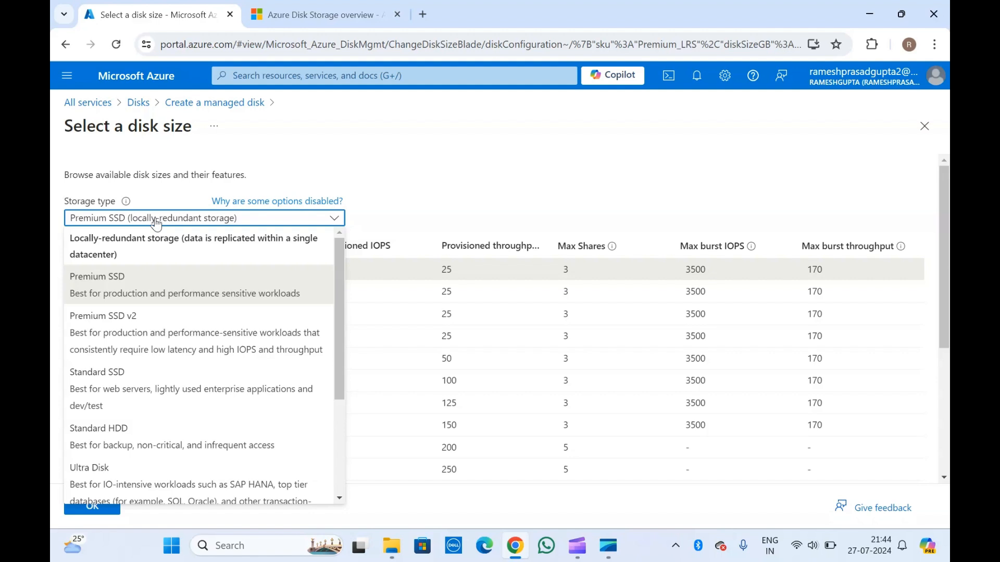
scroll(152, 442, down, 3)
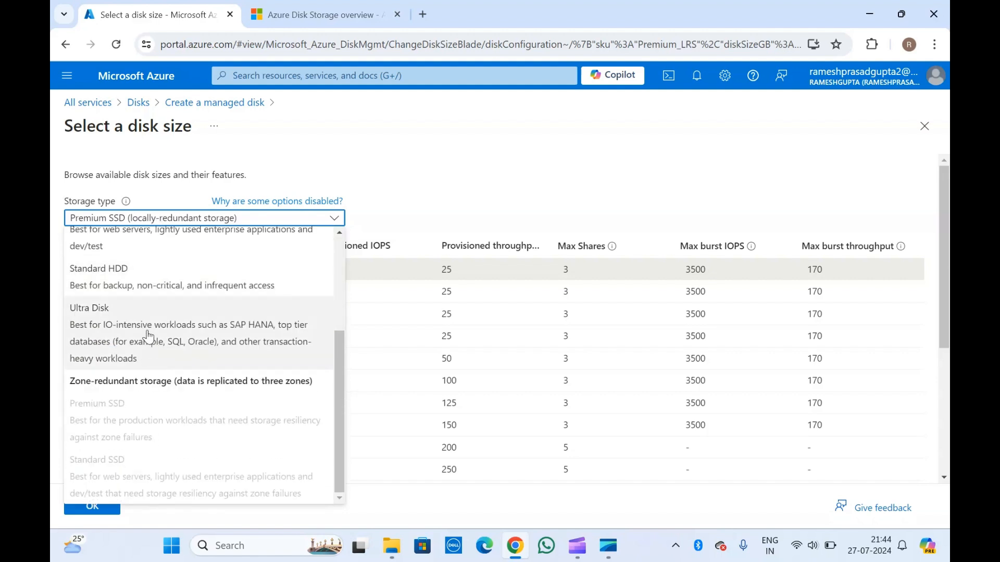
scroll(148, 336, up, 3)
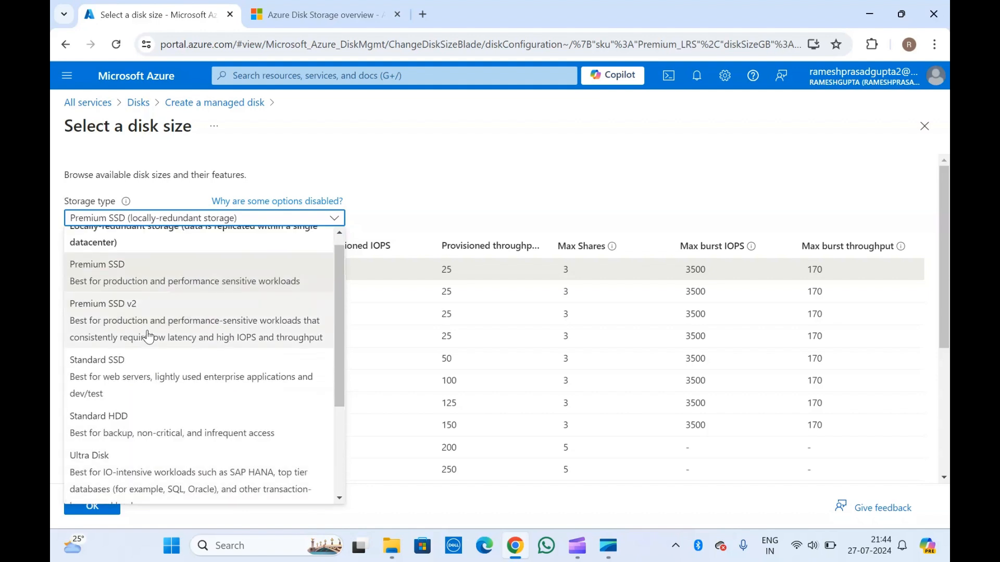
scroll(149, 337, up, 1)
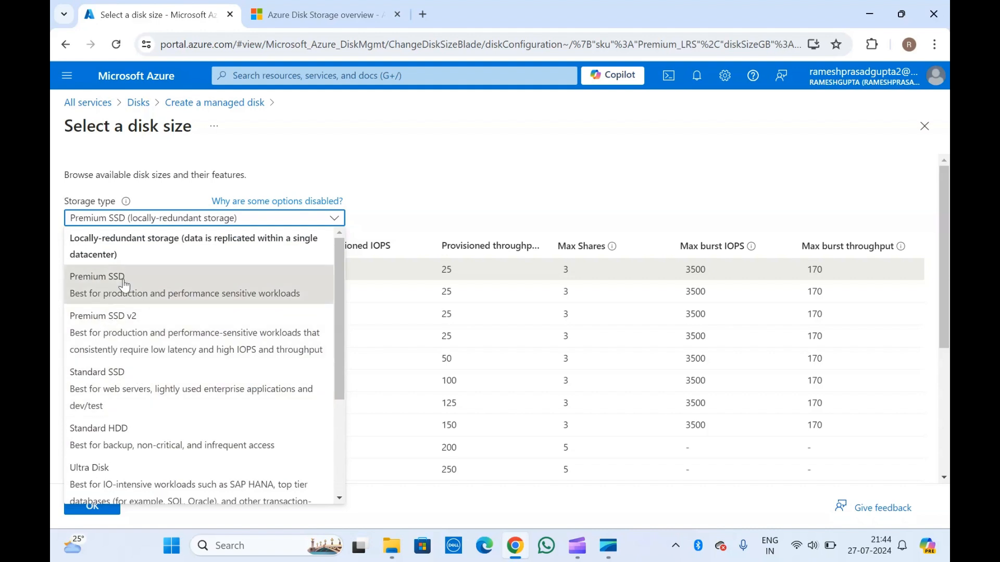
click(116, 166)
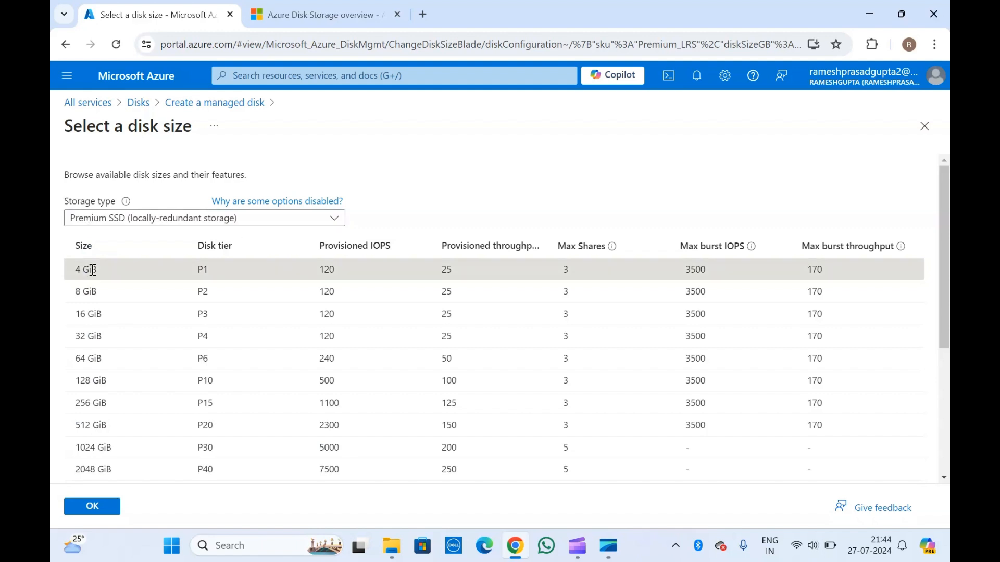
click(90, 507)
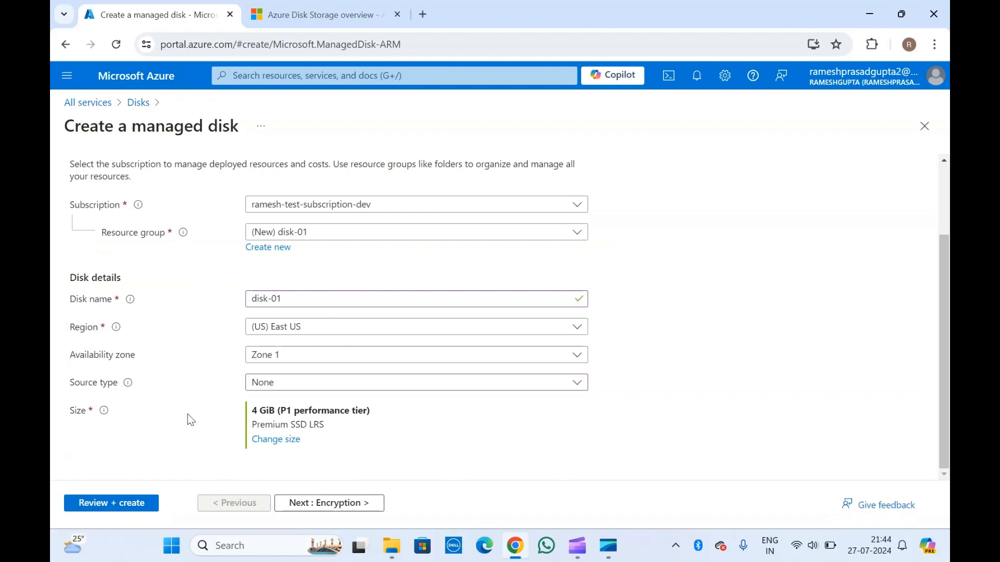
Check the basic disk settings and continue to the encryption settings
scroll(188, 414, up, 2)
scroll(197, 344, down, 2)
scroll(211, 274, up, 2)
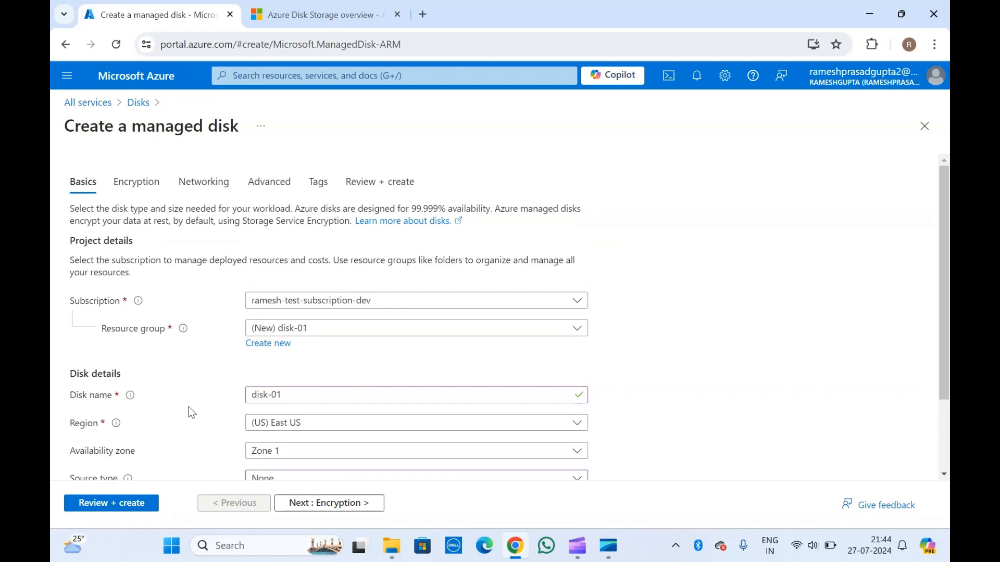
scroll(188, 407, down, 2)
click(306, 504)
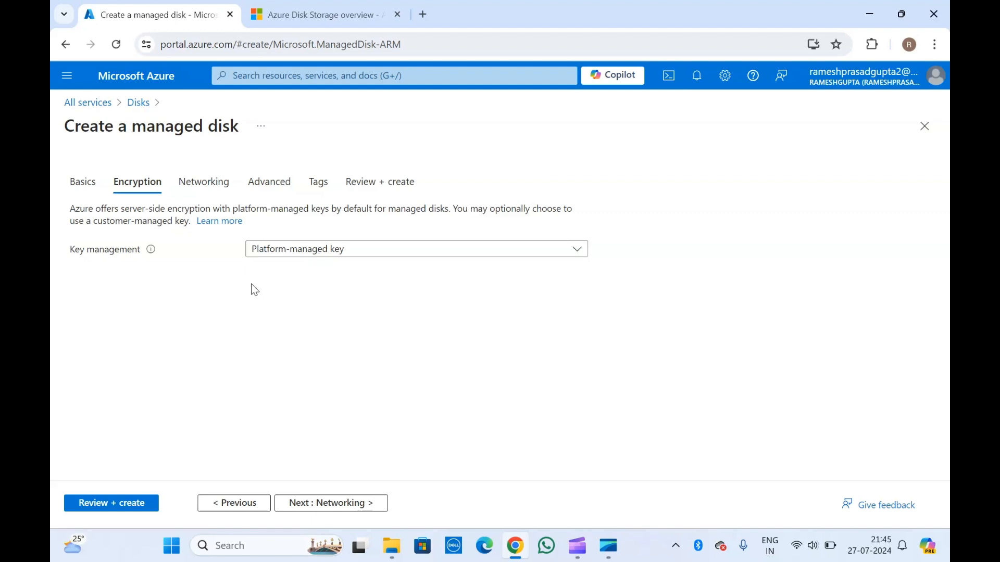
Review the key management options and their descriptions, keep the platform-managed key, and continue to the networking settings
click(326, 254)
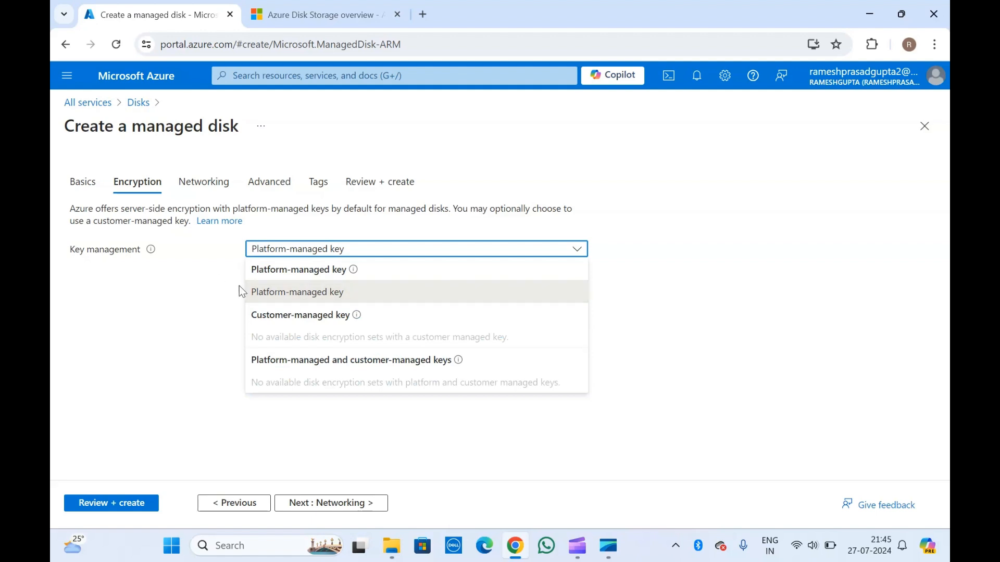
mouse_move(353, 271)
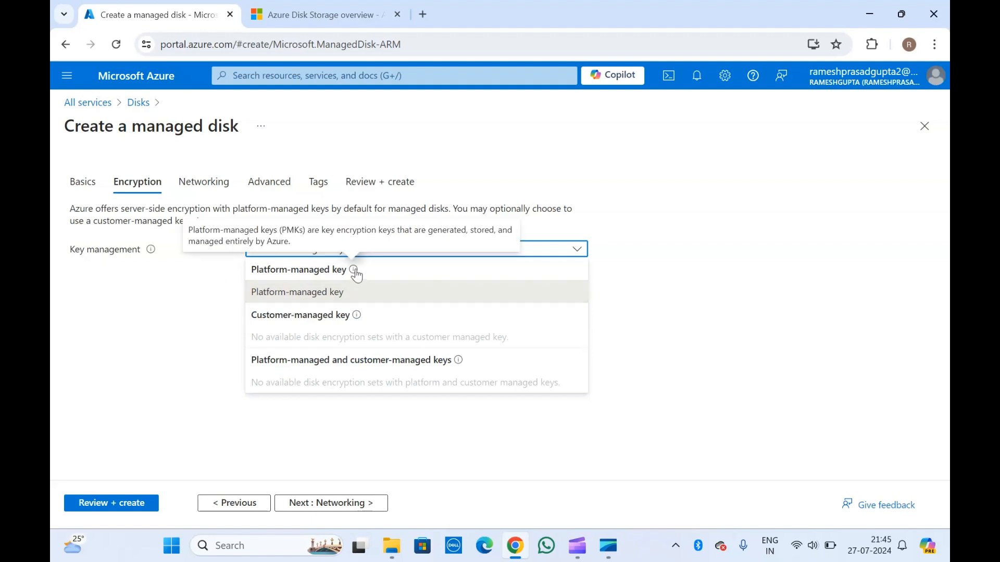
mouse_move(356, 313)
triple_click(224, 239)
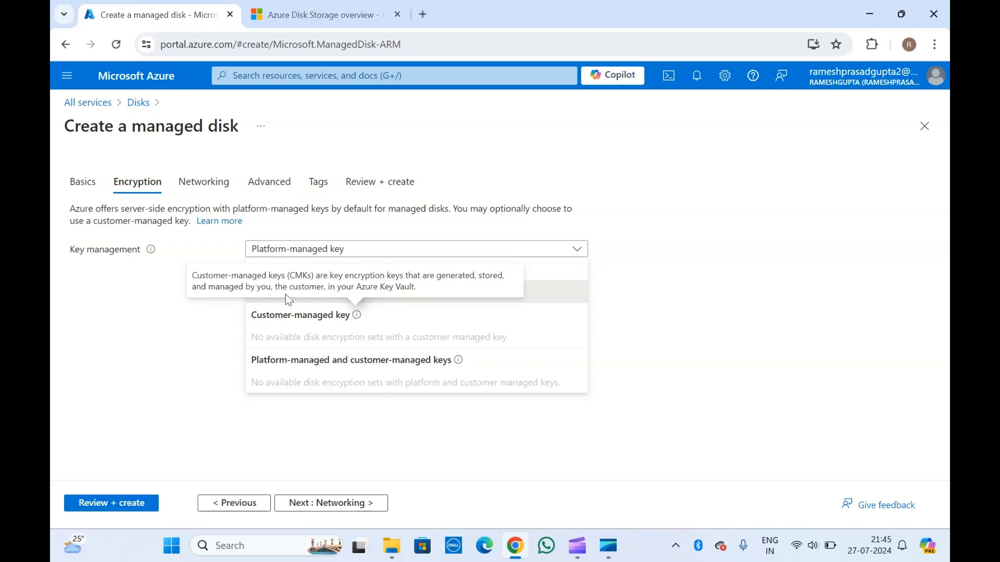
drag(202, 270, 409, 283)
click(409, 284)
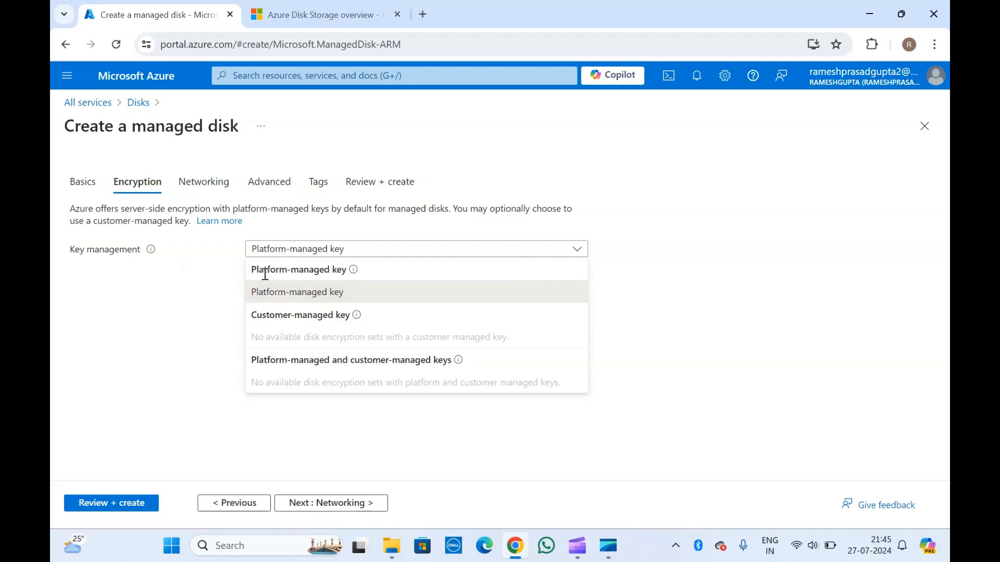
click(194, 299)
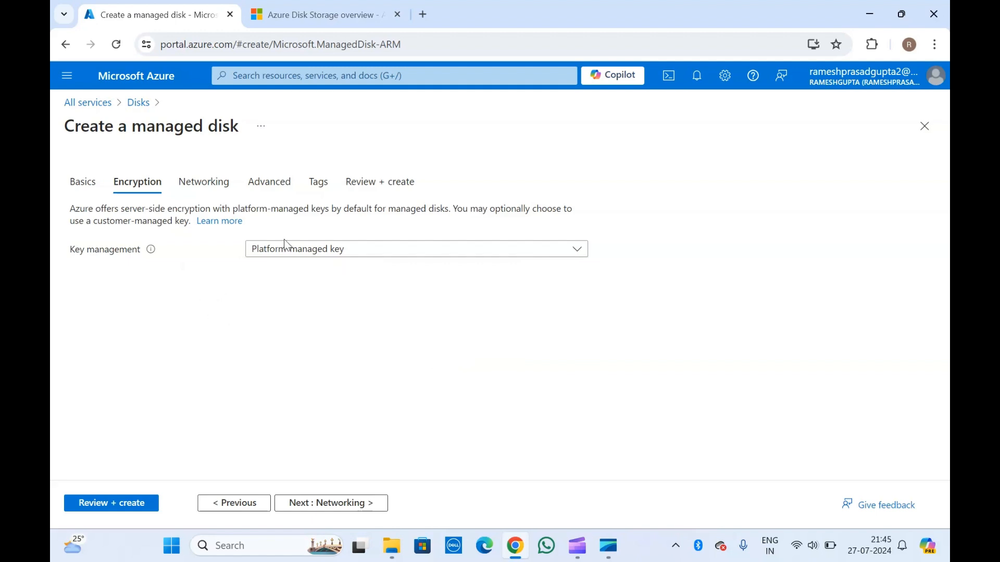
click(312, 502)
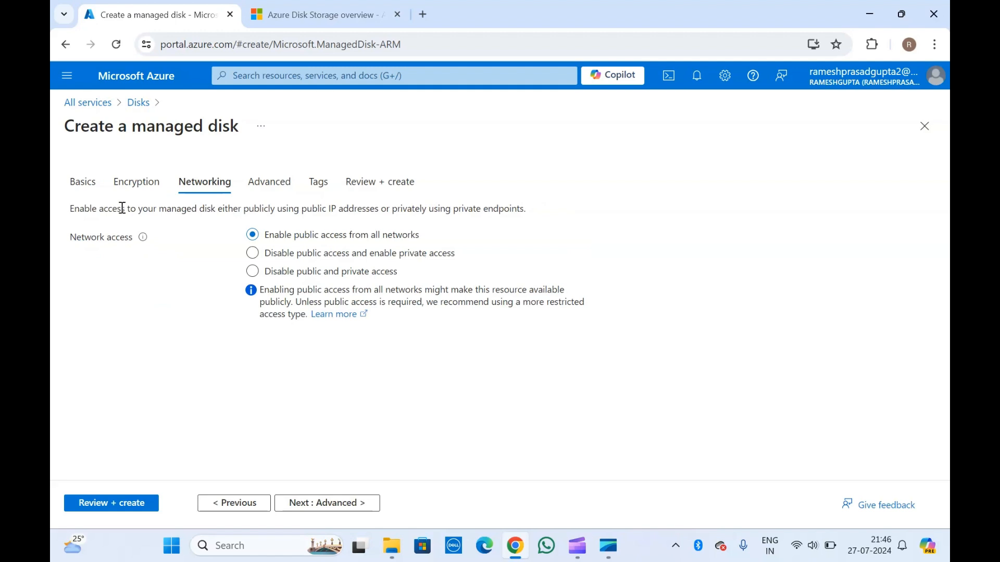
Try both options that disable public access, return to the one enabling private access, and start creating a new disk access
click(302, 263)
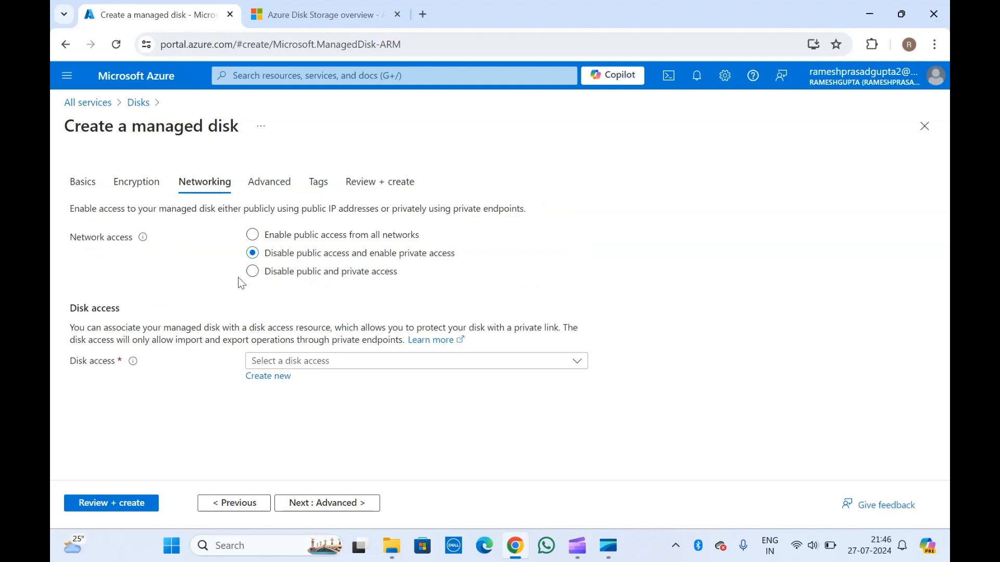
click(252, 272)
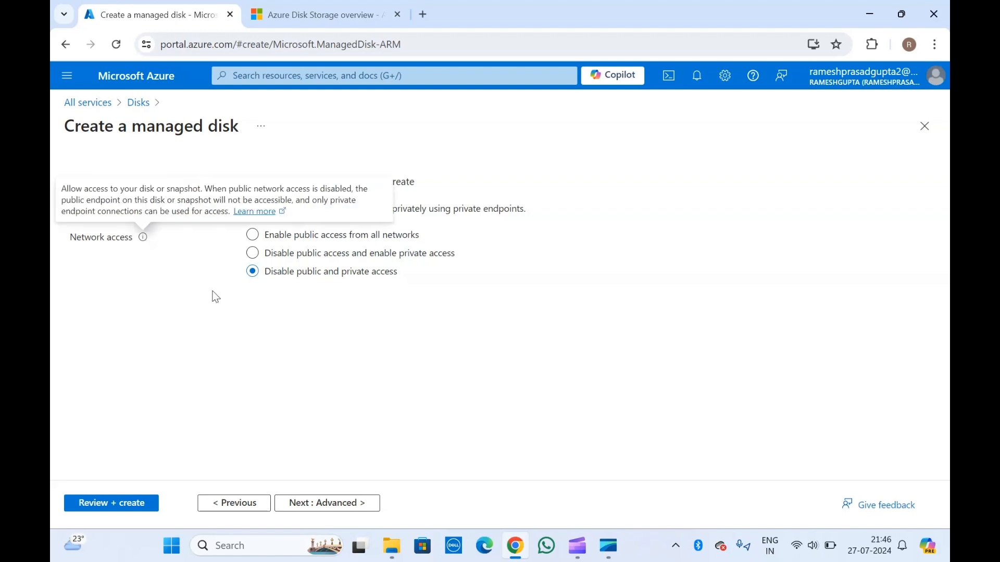
click(253, 254)
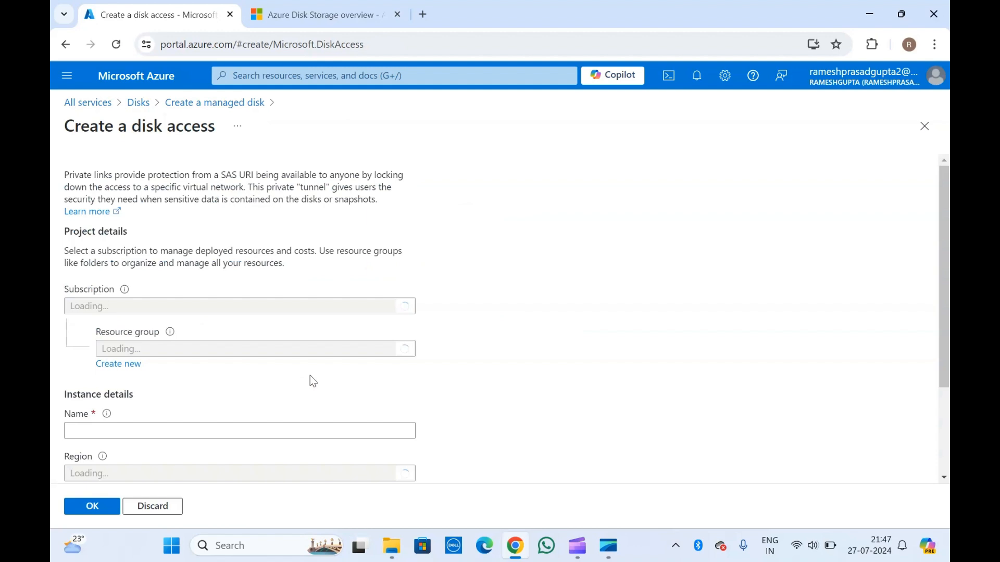
Examine the resource group, name, region and private endpoint fields required for the new disk access
scroll(174, 268, down, 3)
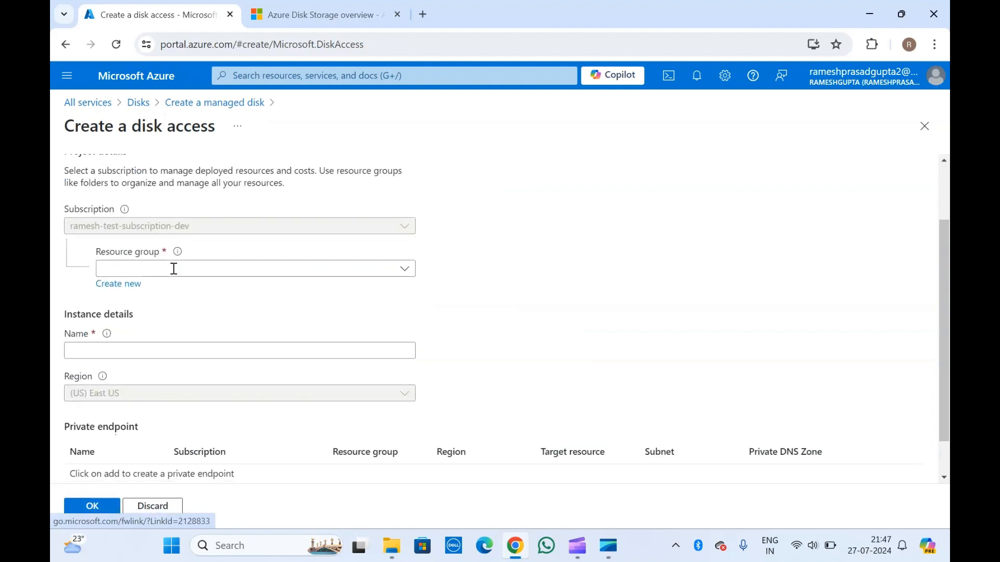
scroll(174, 270, up, 1)
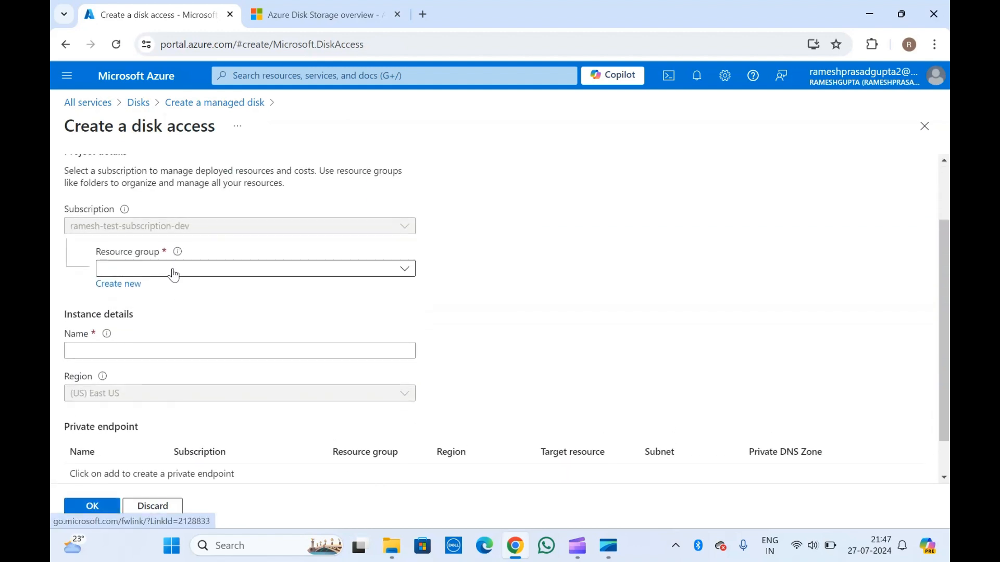
click(181, 270)
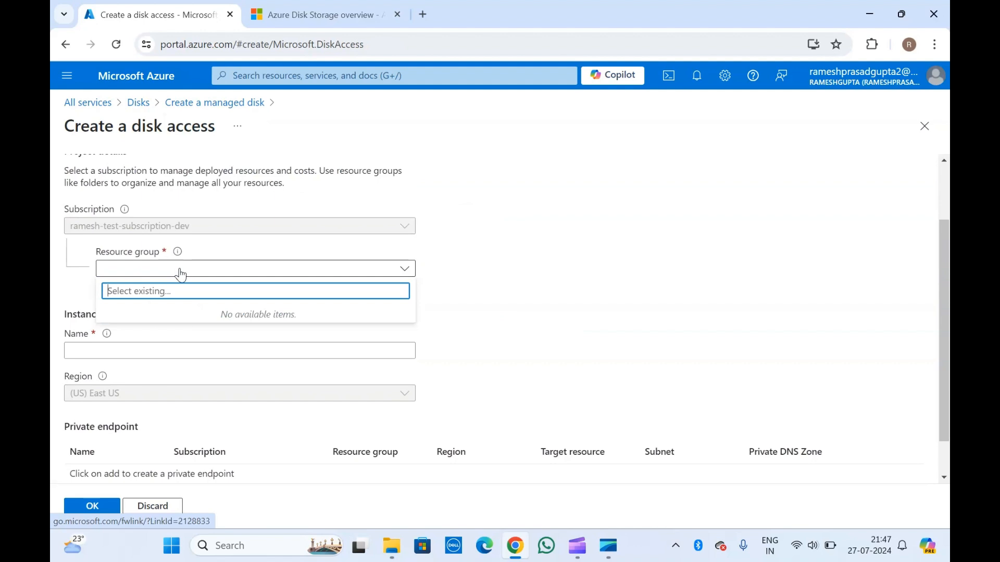
click(76, 283)
click(99, 351)
scroll(99, 351, down, 1)
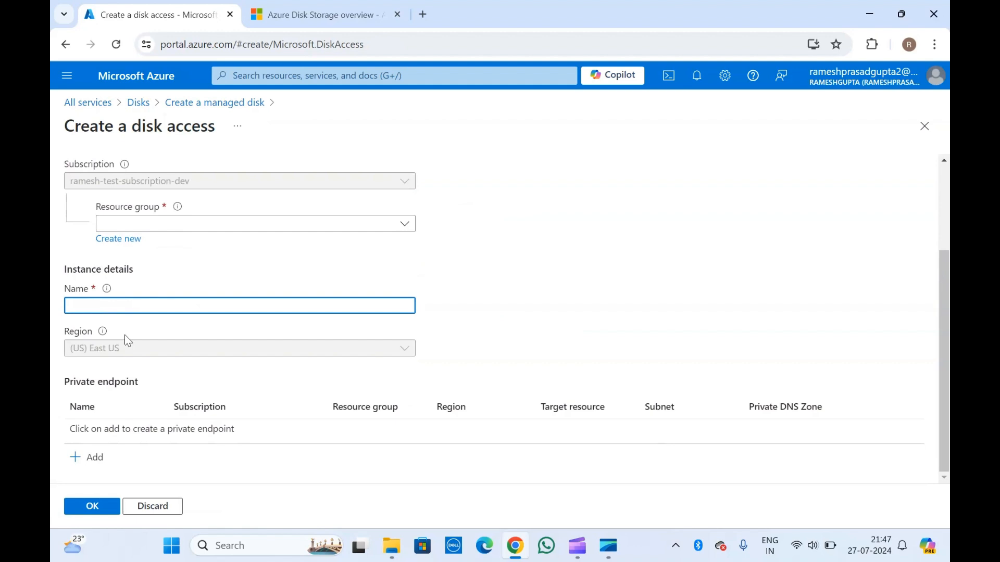
Start a private endpoint for the disk access, review its virtual network, subnet and private DNS fields, and discard it
click(93, 458)
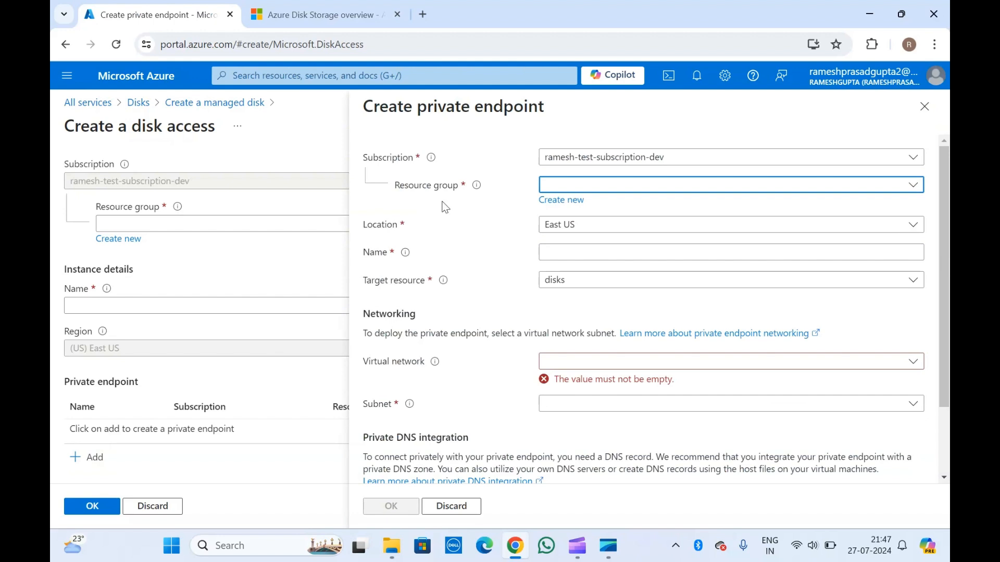
click(472, 115)
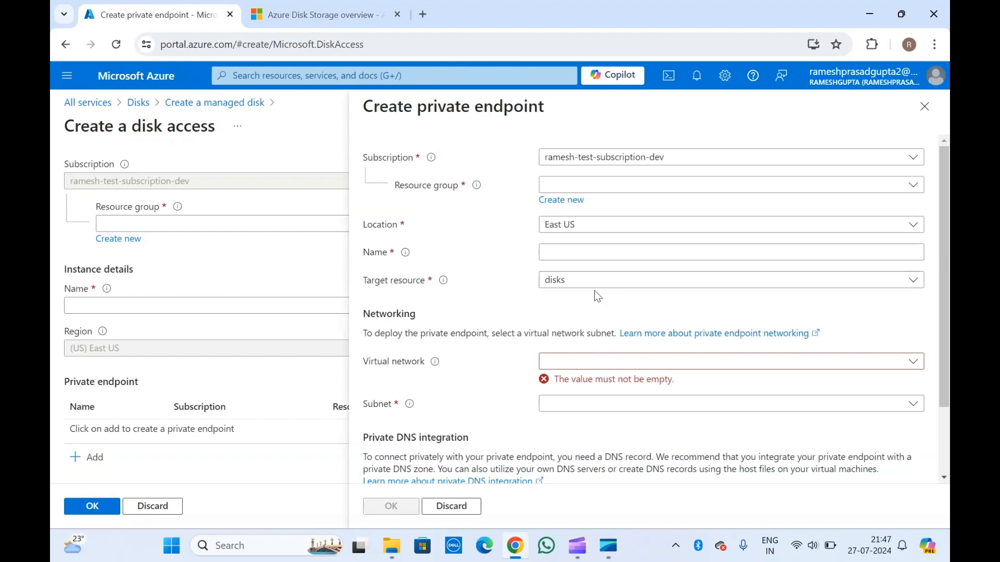
scroll(598, 331, down, 2)
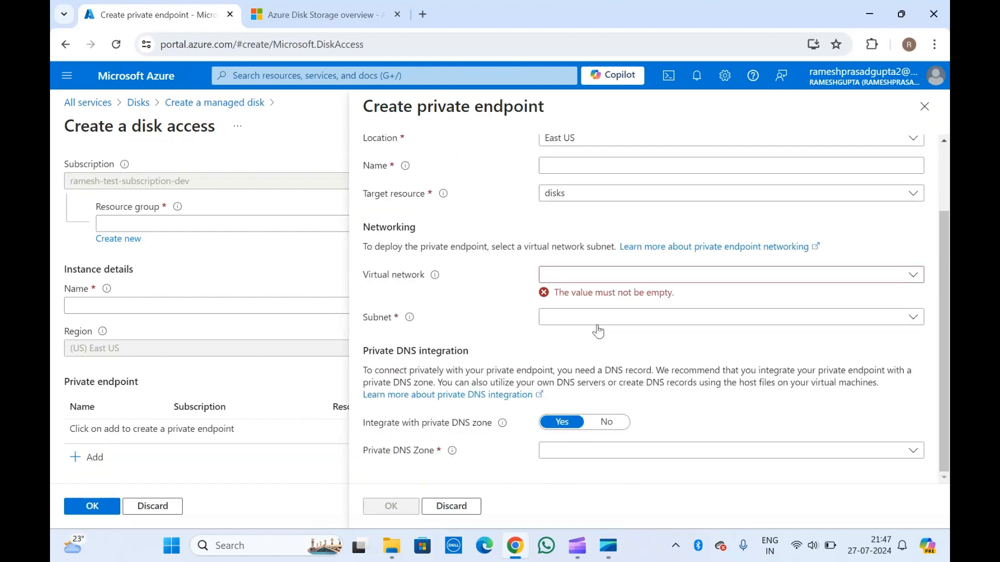
click(564, 281)
click(525, 301)
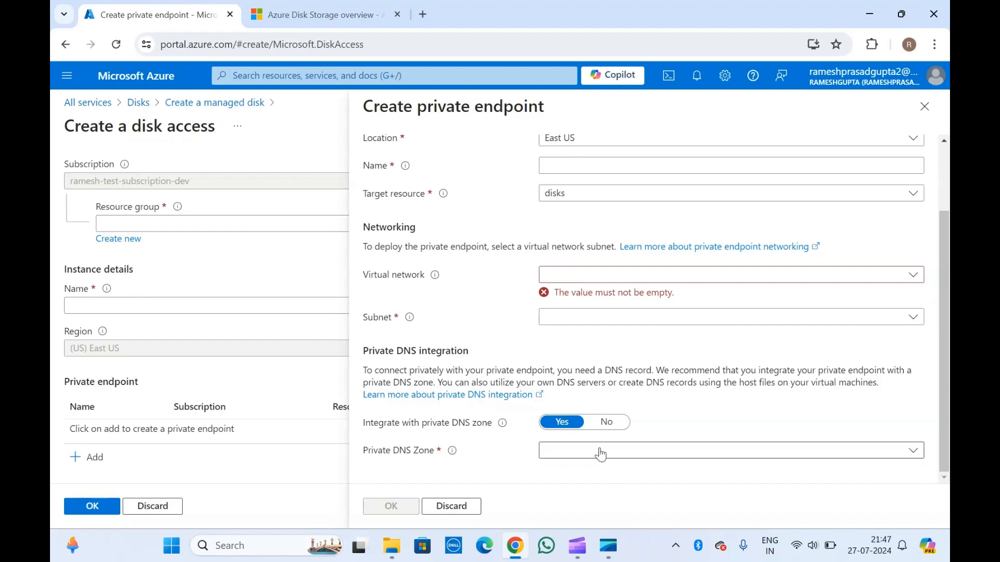
scroll(601, 454, up, 2)
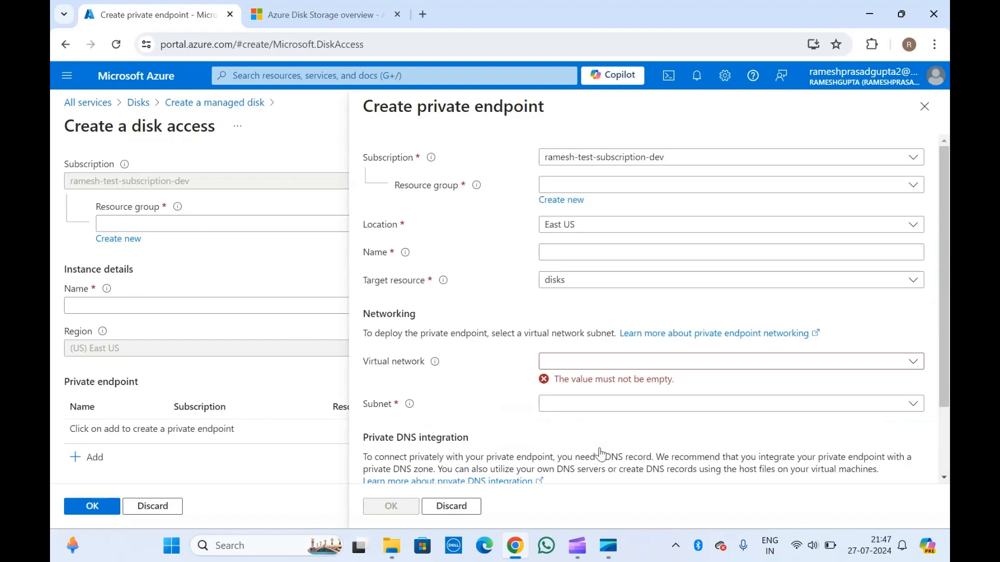
scroll(601, 453, down, 2)
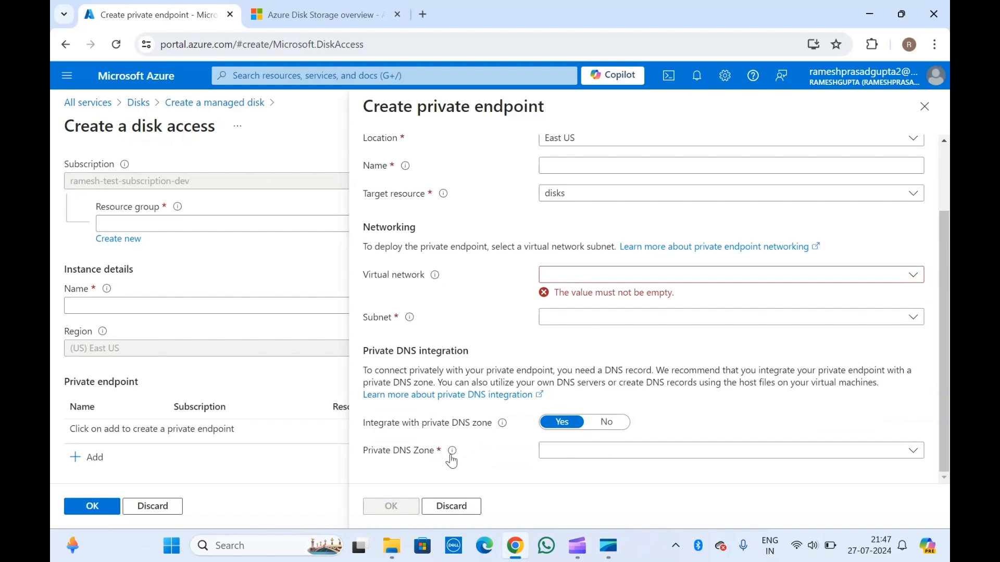
mouse_move(454, 458)
click(462, 508)
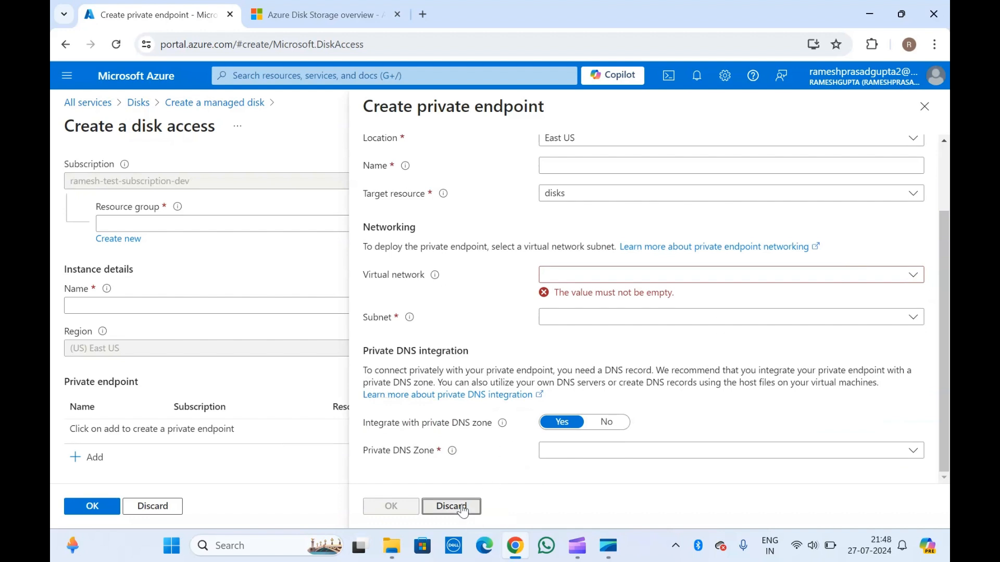
Look over the disk access form once more and discard it to return to the managed disk's networking settings
scroll(318, 321, up, 3)
scroll(319, 320, down, 3)
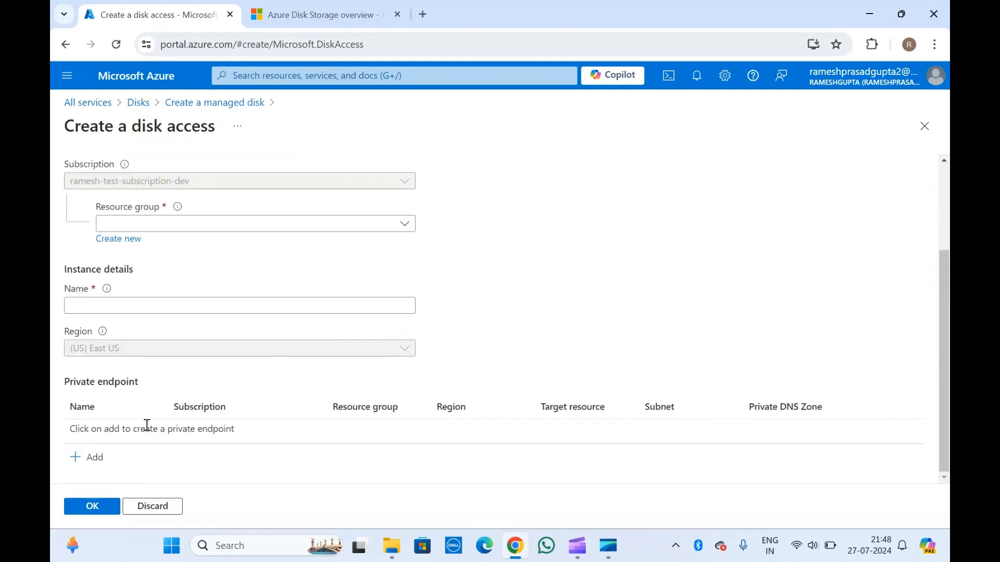
scroll(147, 426, up, 3)
scroll(147, 425, down, 3)
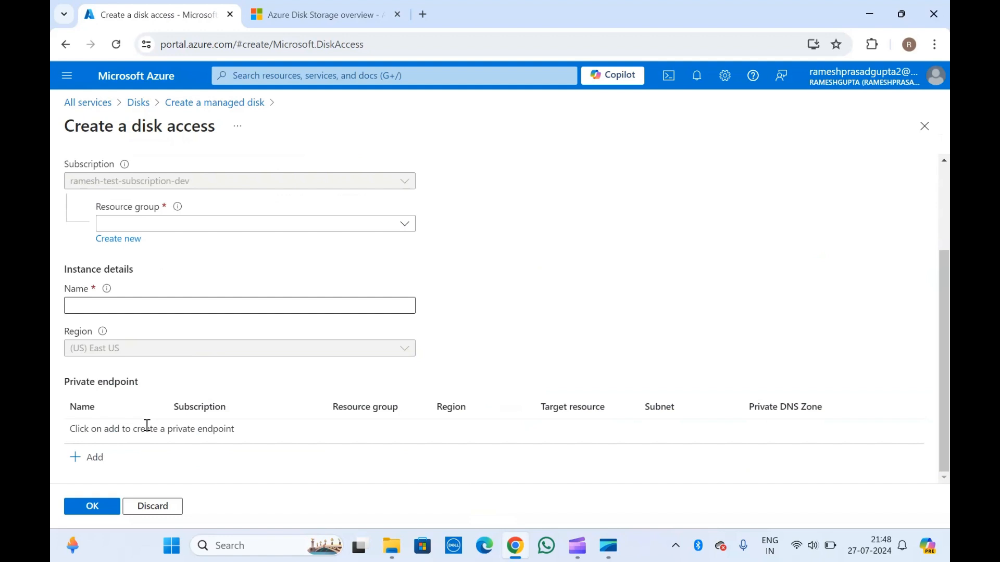
click(154, 506)
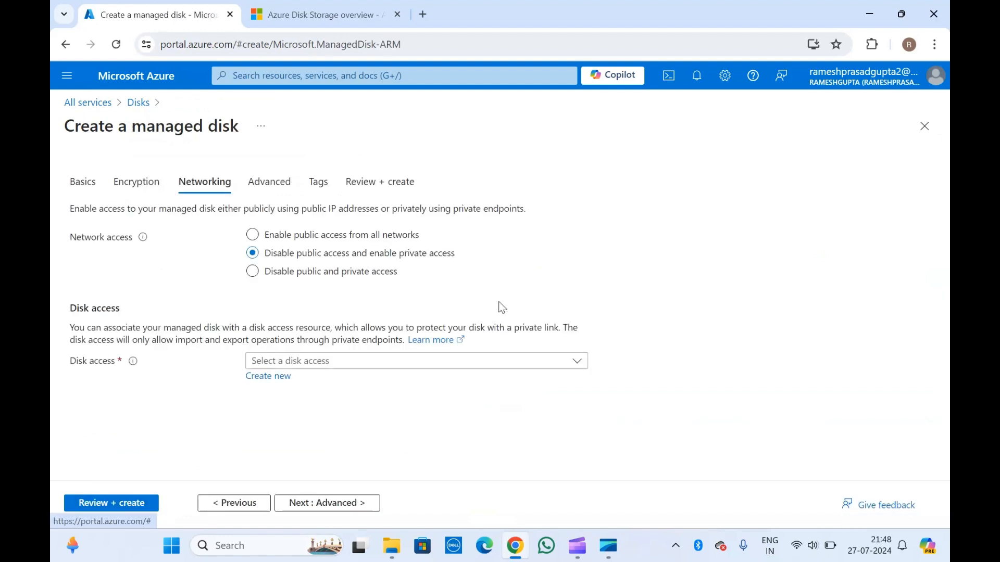
Compare the three network access options and set the disk to enable public access from all networks
click(317, 240)
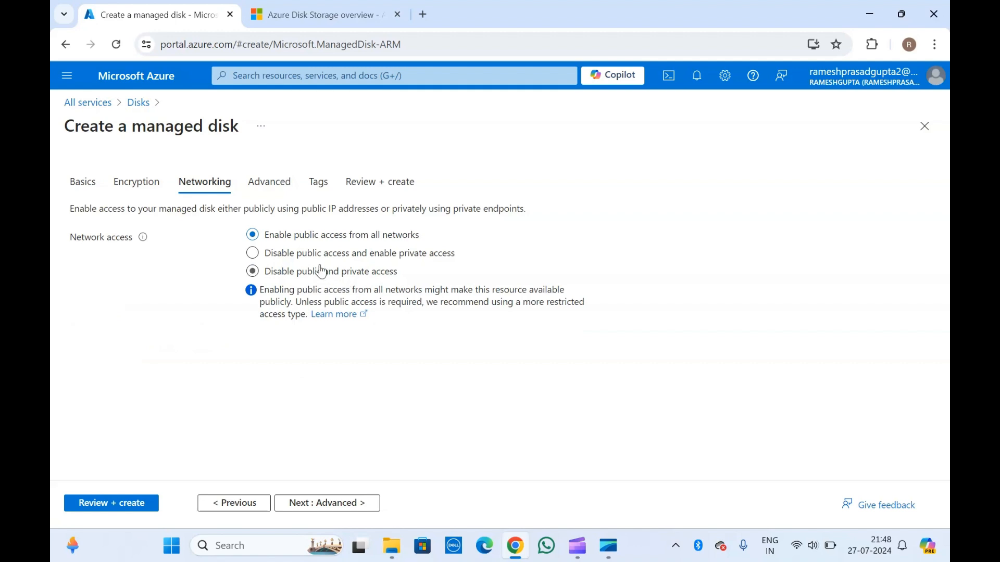
click(378, 276)
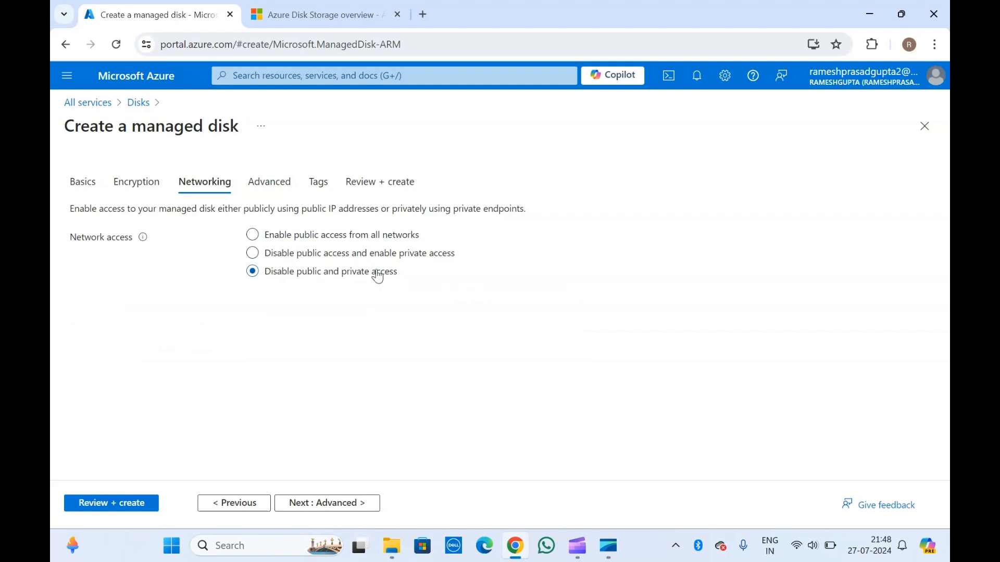
drag(374, 270, 339, 254)
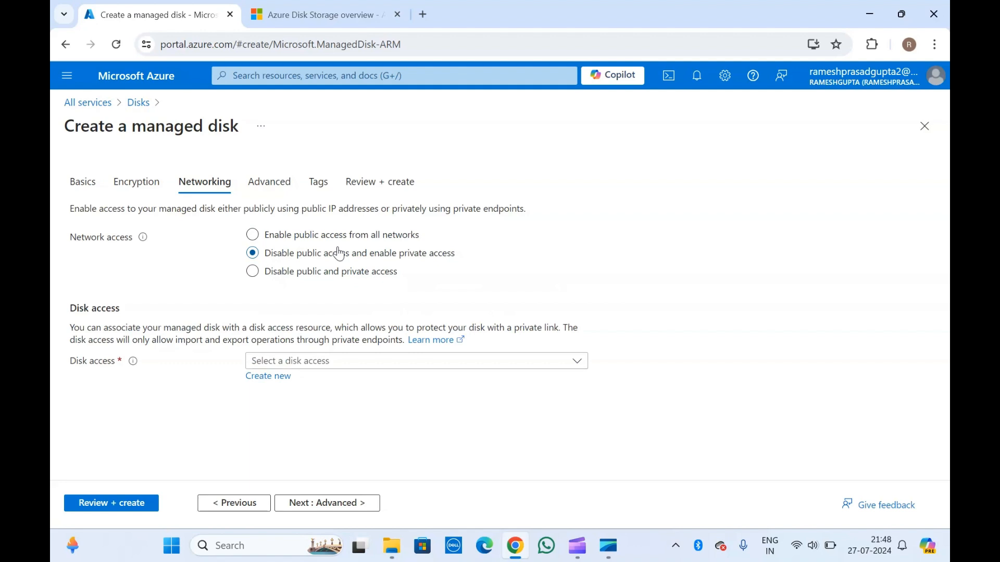
click(328, 241)
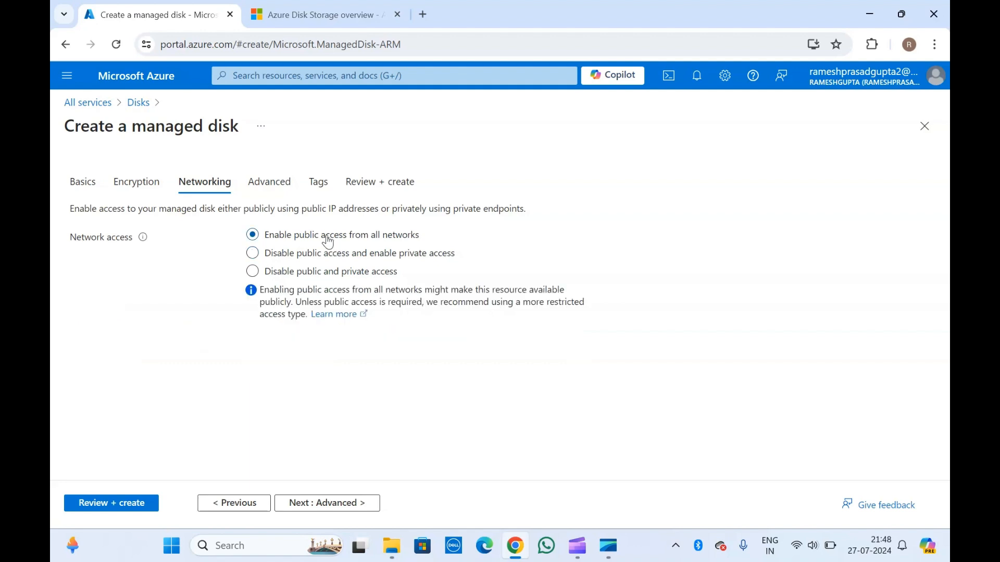
Try enabling the shared disk option with max shares of 3 and 2, and set it back to No
click(336, 503)
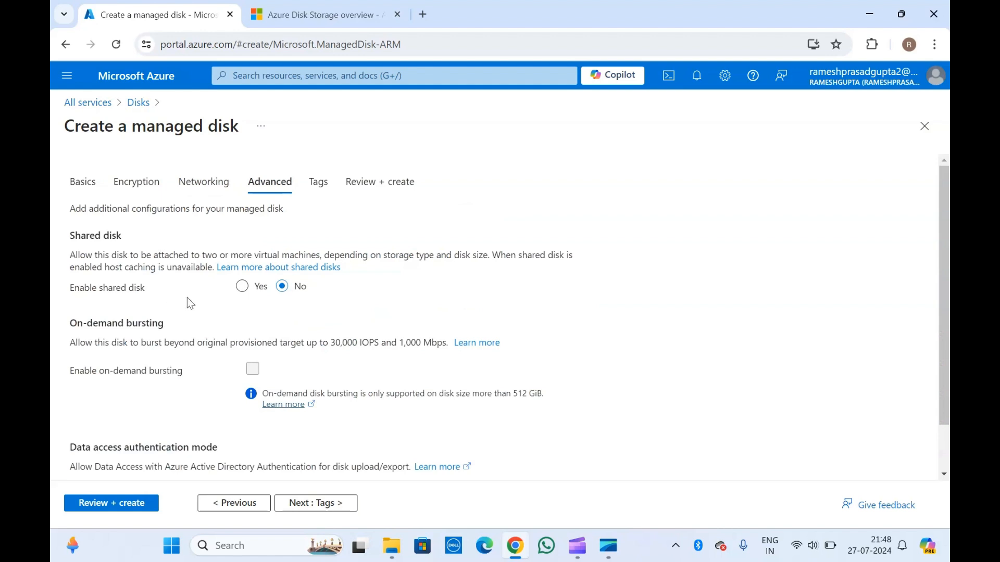
click(242, 286)
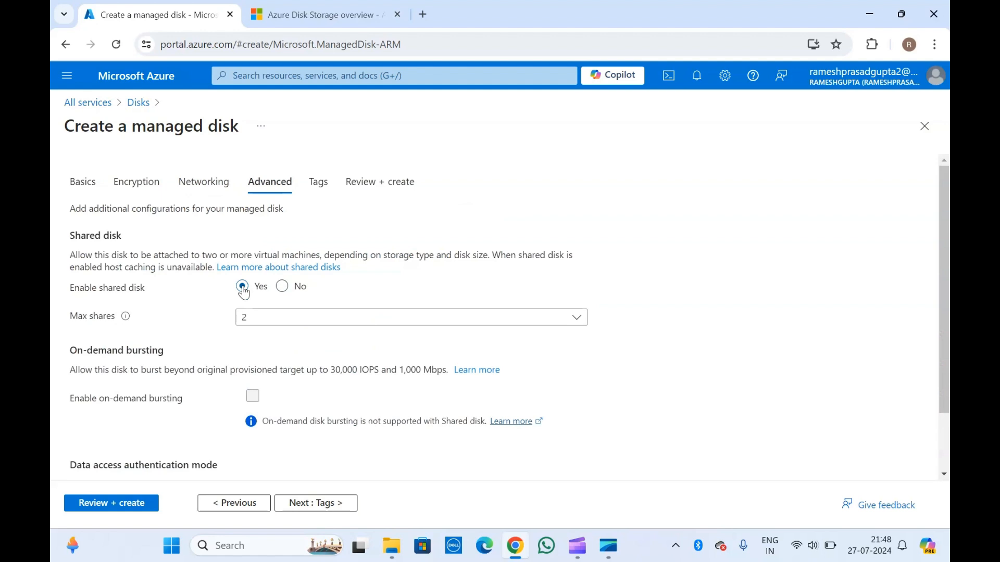
click(409, 323)
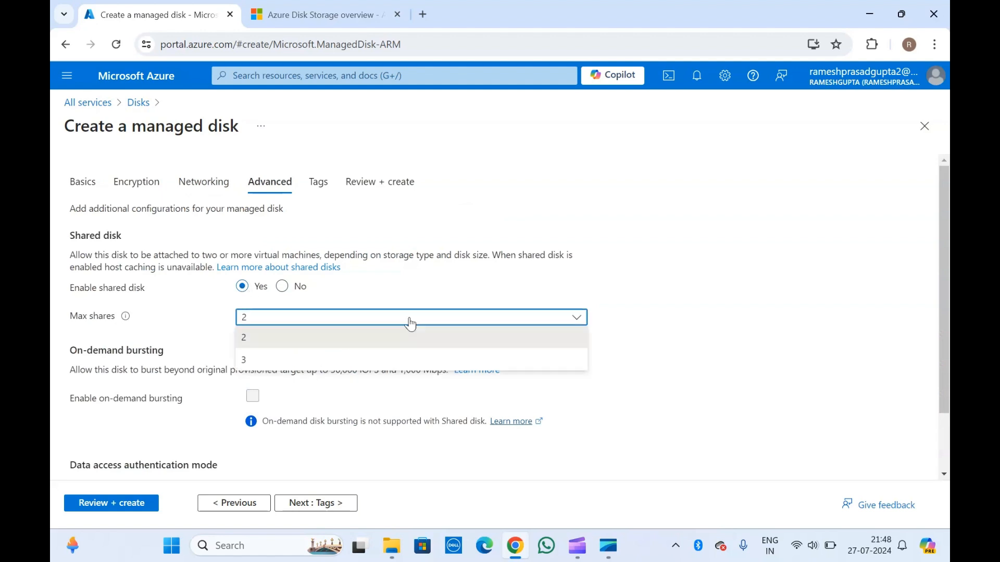
click(325, 360)
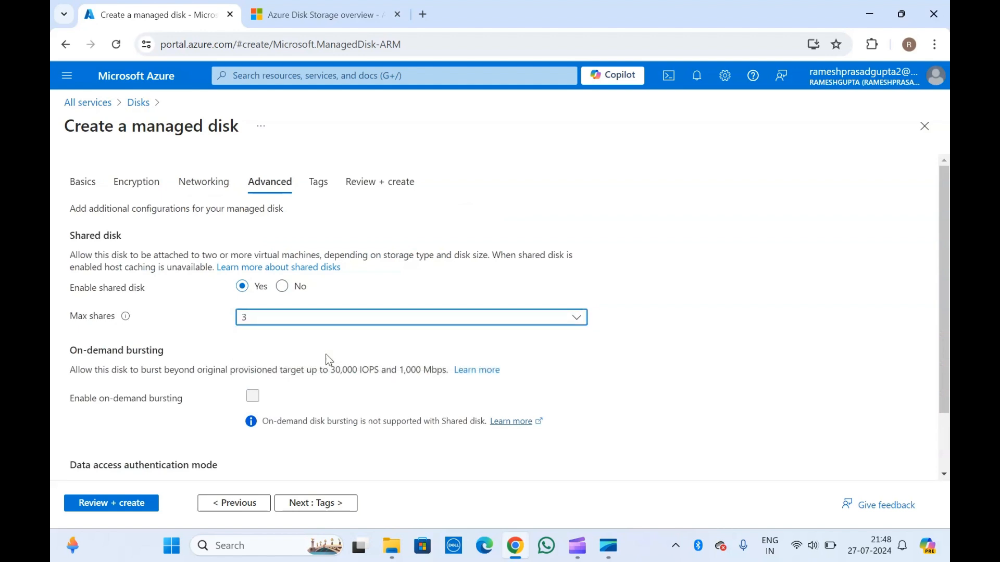
click(267, 322)
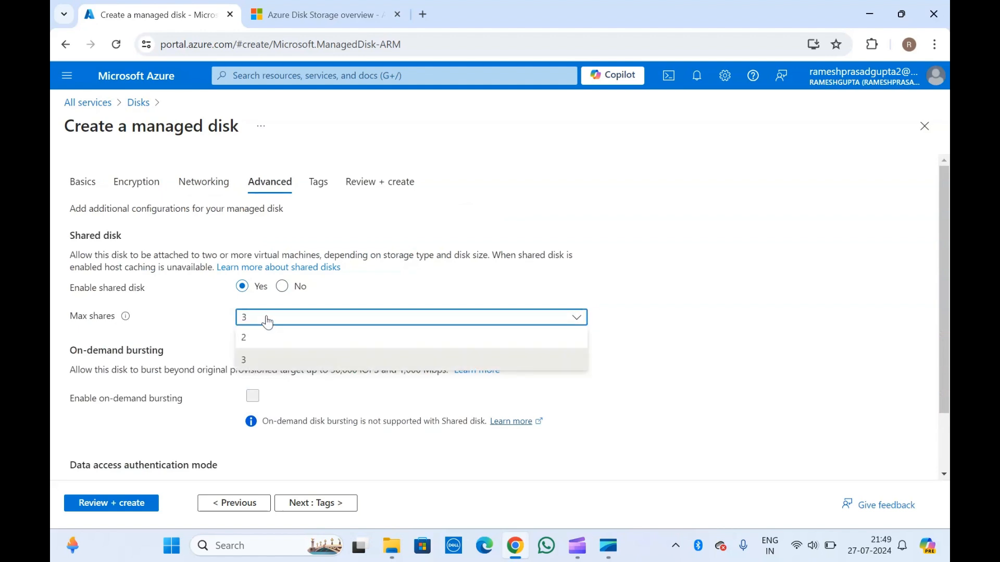
click(282, 339)
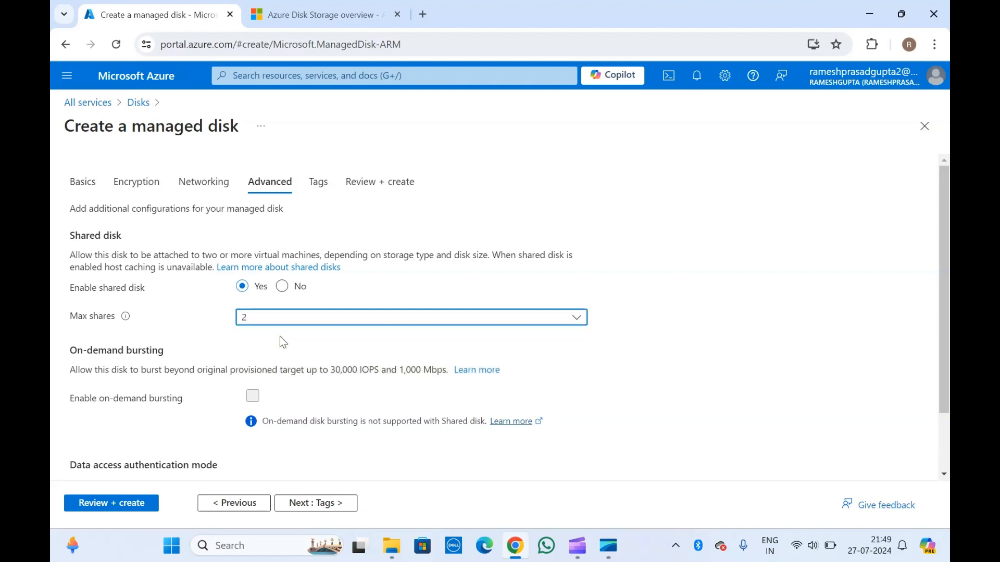
click(142, 261)
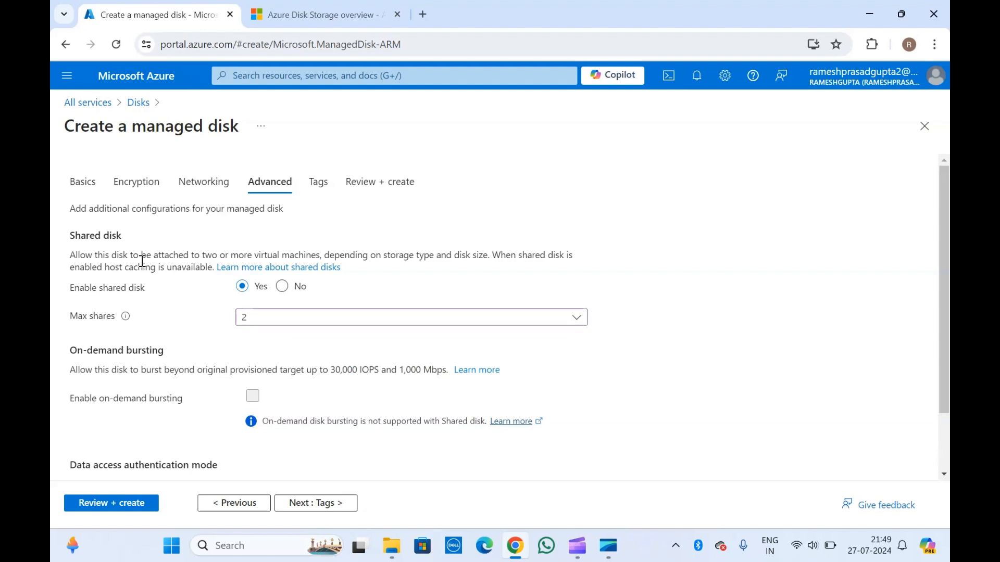
click(286, 291)
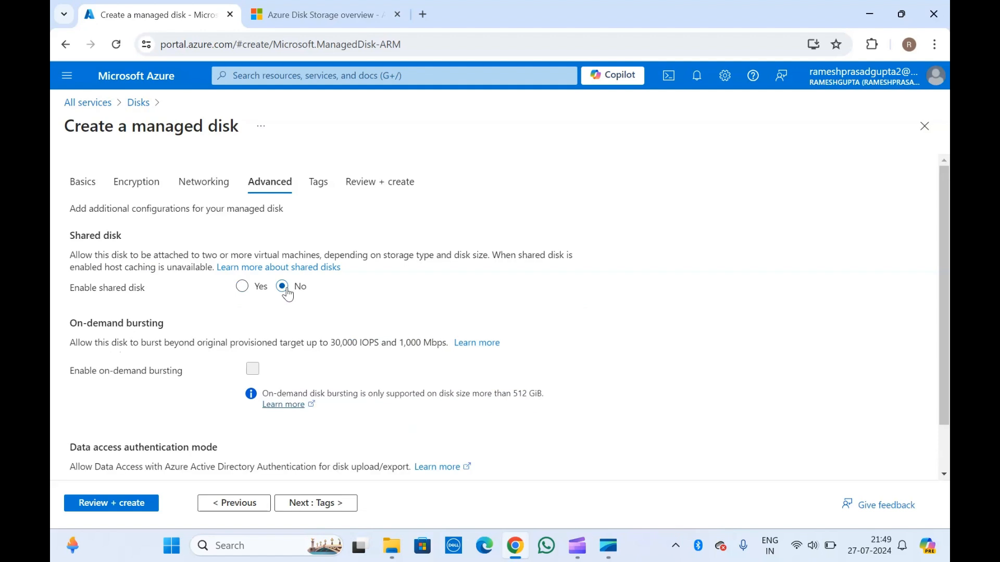
Review the on-demand bursting and data access authentication settings, toggling the authentication mode on and back off
scroll(288, 296, down, 2)
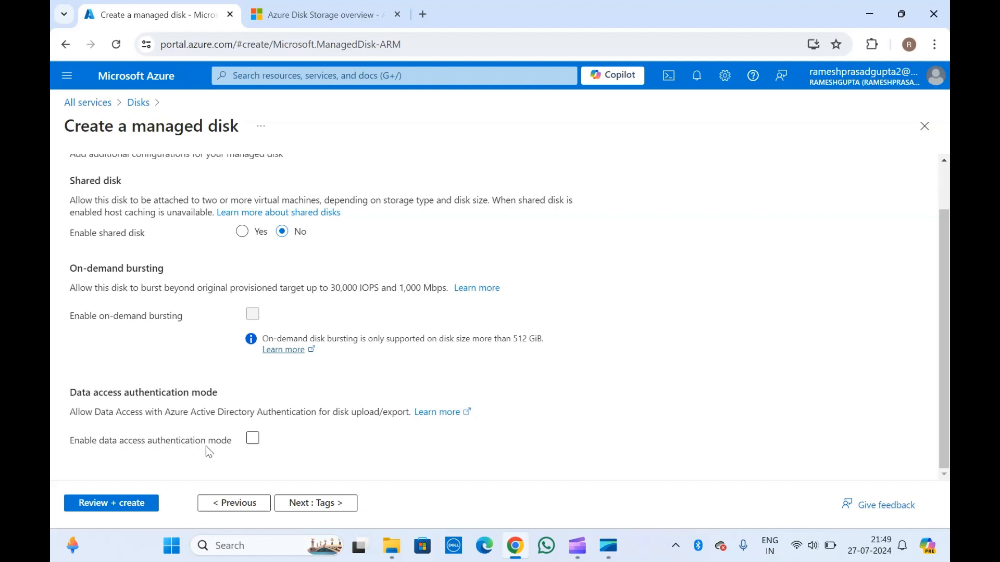
click(255, 439)
click(254, 440)
scroll(376, 417, up, 1)
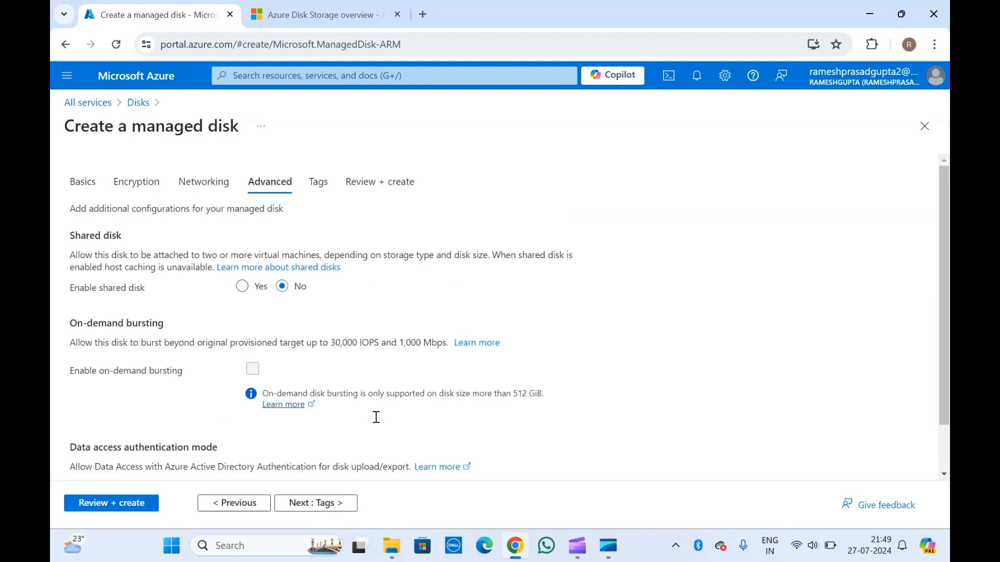
scroll(376, 417, down, 1)
scroll(375, 417, up, 1)
scroll(375, 417, down, 1)
Look over the name, value and resource fields for the disk's tags, leaving the tags empty
click(315, 501)
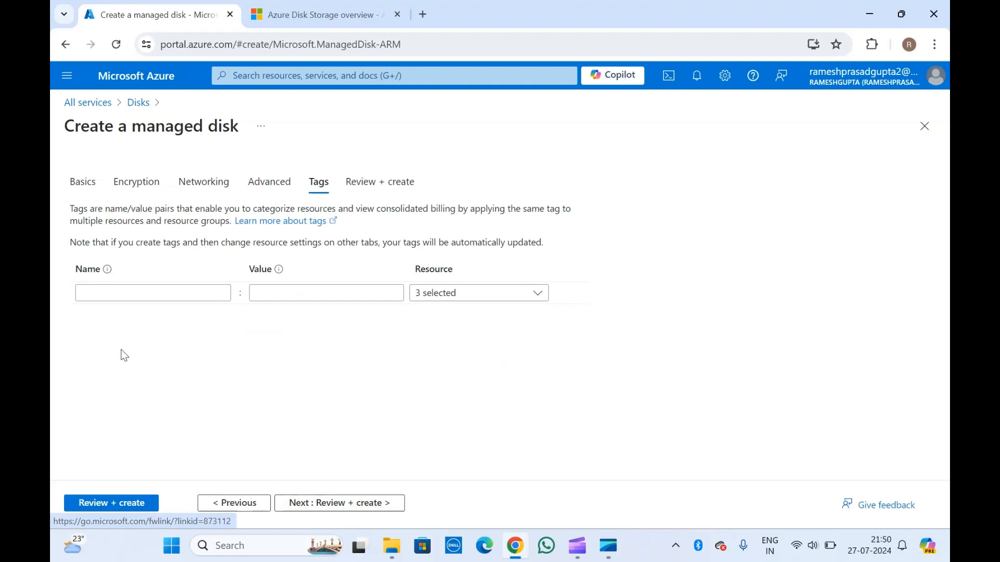
click(118, 292)
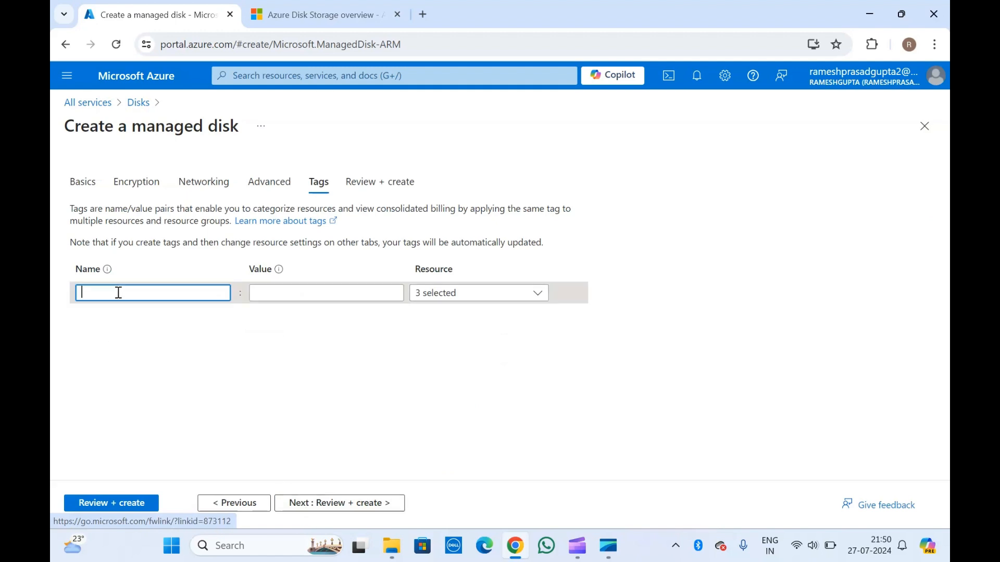
click(153, 242)
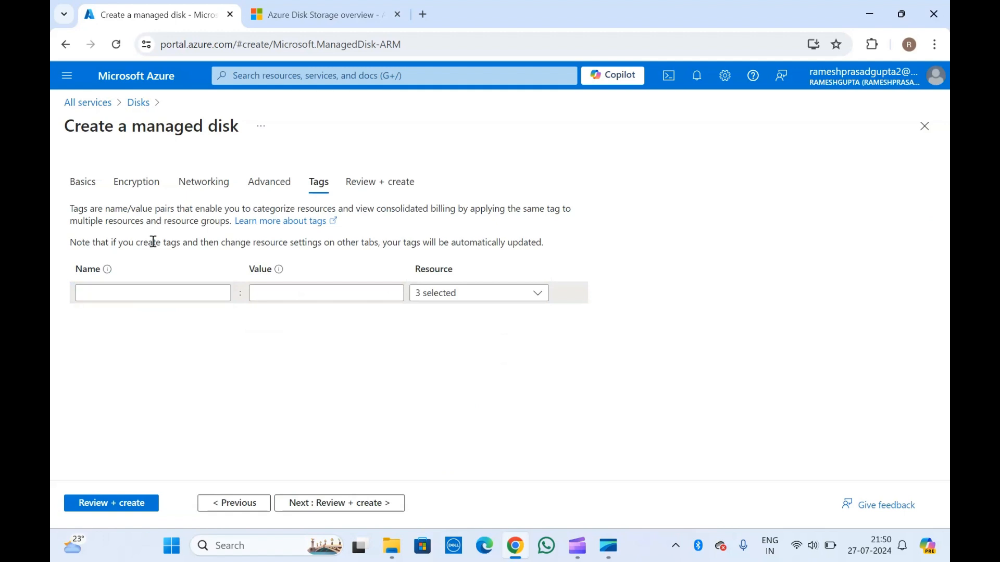
click(148, 292)
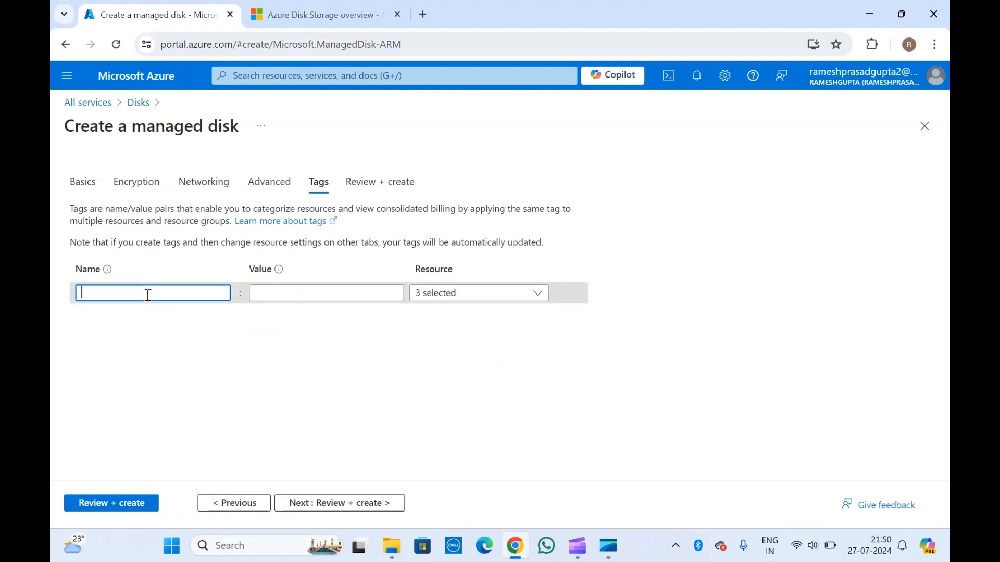
click(286, 287)
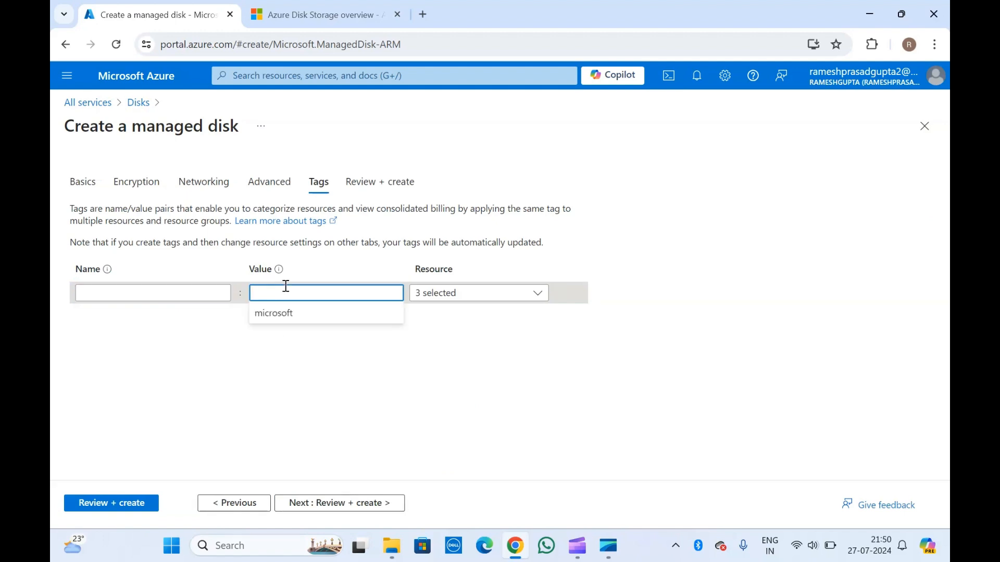
click(146, 239)
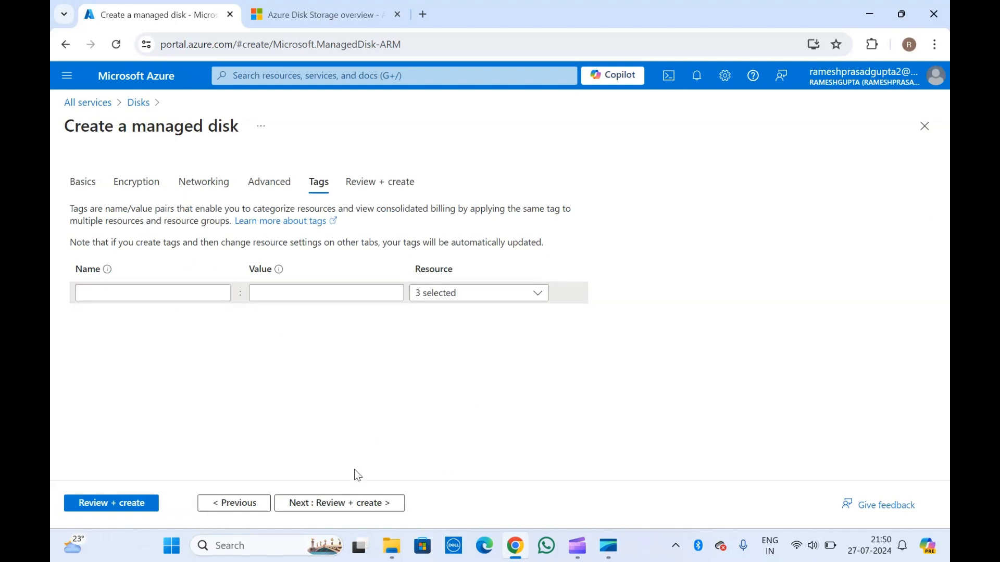
Review the configuration summary of the managed disk and create it
click(336, 505)
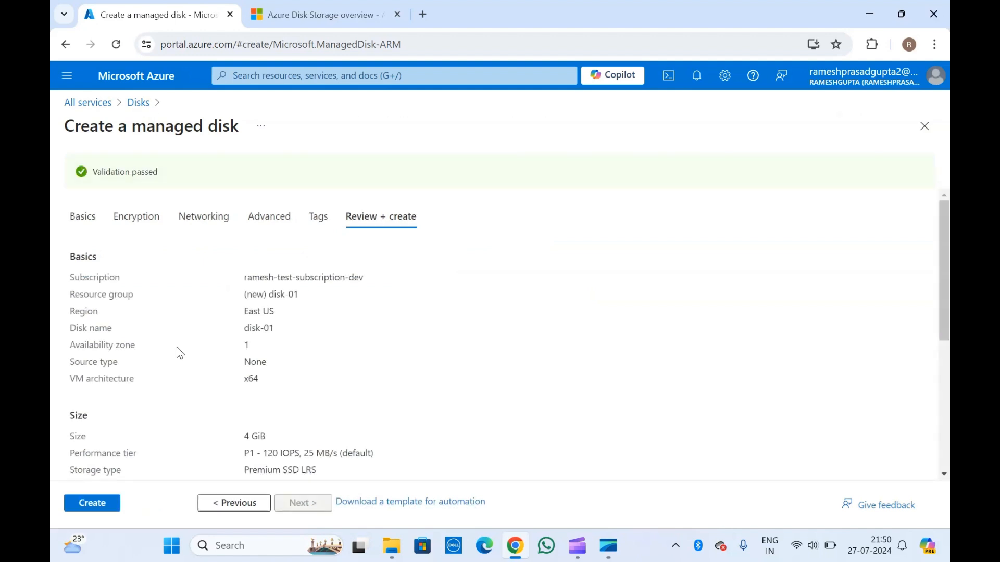
scroll(177, 352, down, 4)
scroll(178, 352, up, 4)
click(130, 171)
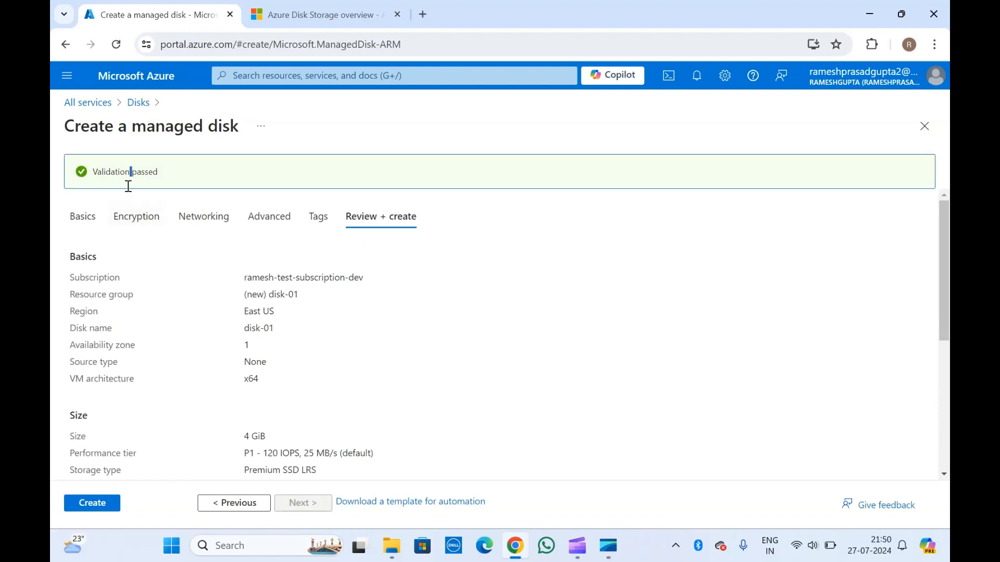
click(95, 503)
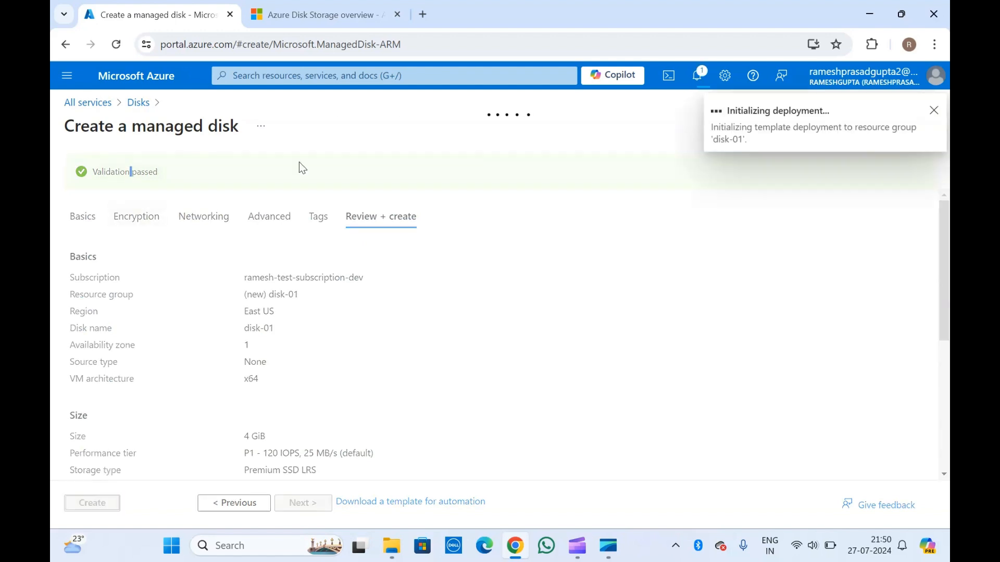
triple_click(169, 129)
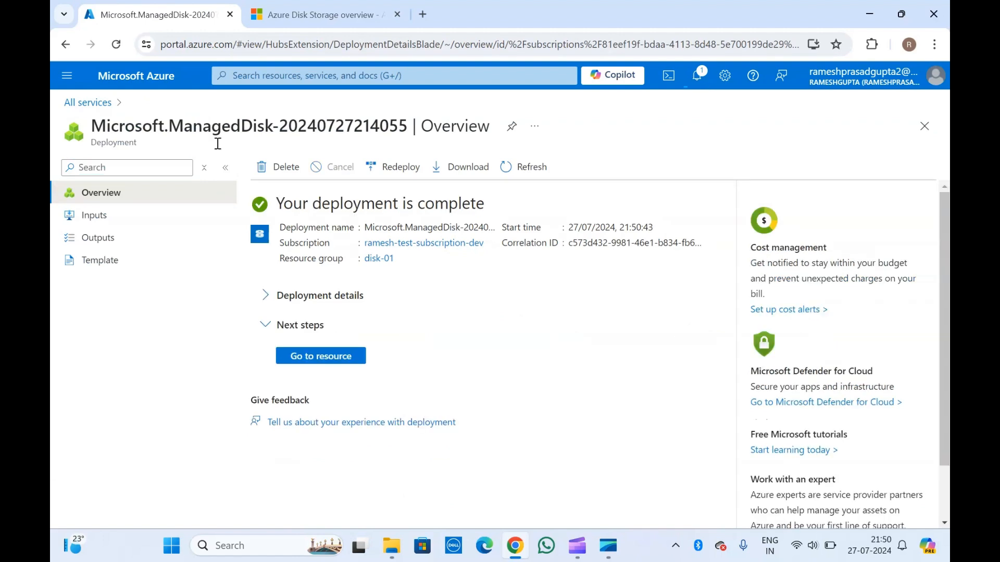
Open the deployed disk-01 resource, dismiss the deployment notification, and examine its essentials, properties and monitoring information
click(314, 357)
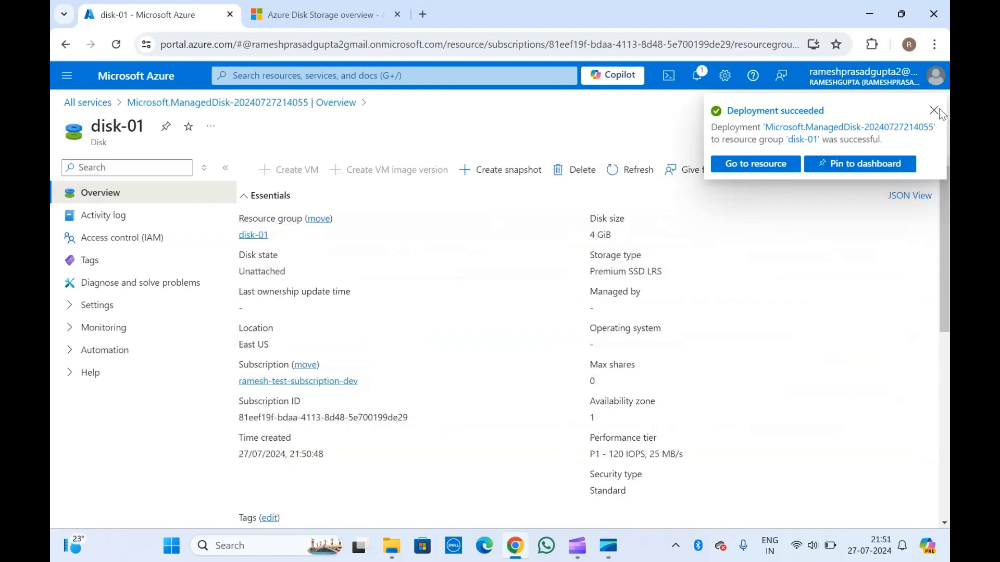
click(932, 110)
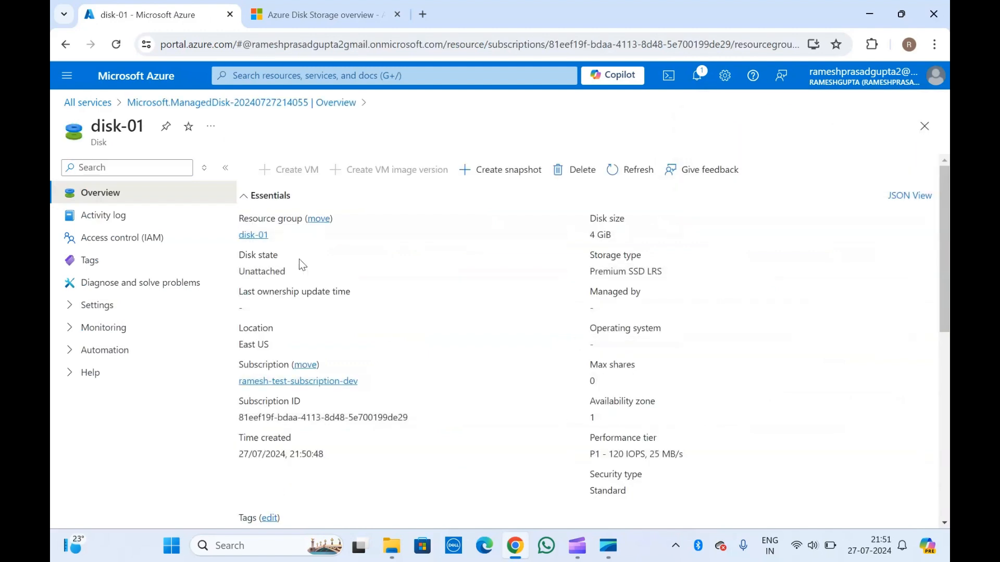
double_click(247, 271)
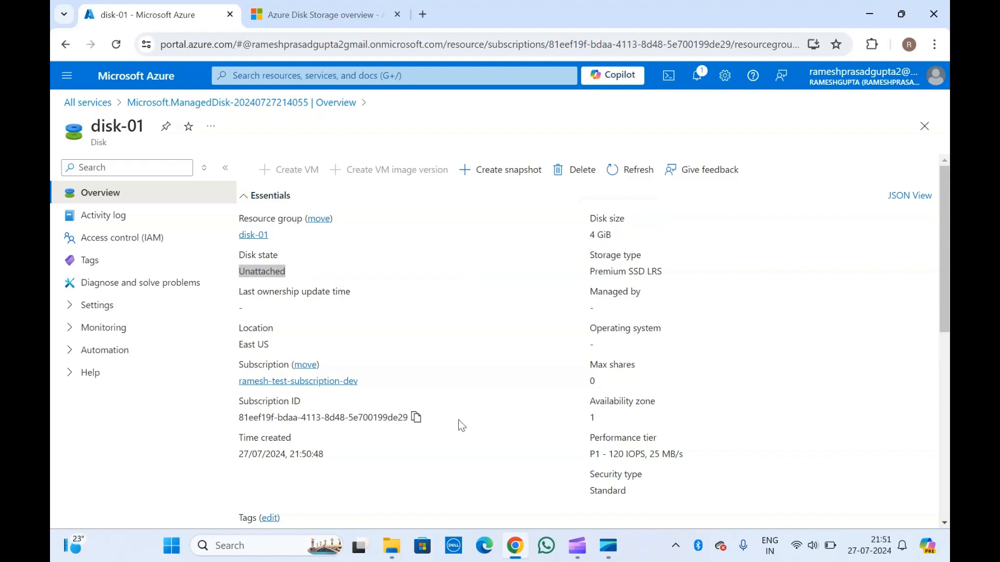
scroll(458, 420, down, 5)
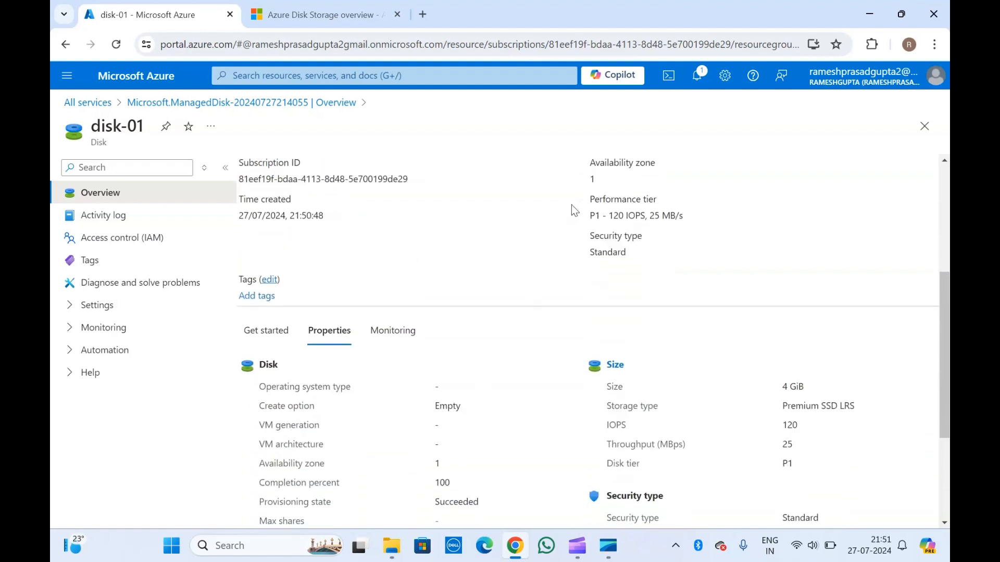
scroll(401, 422, down, 3)
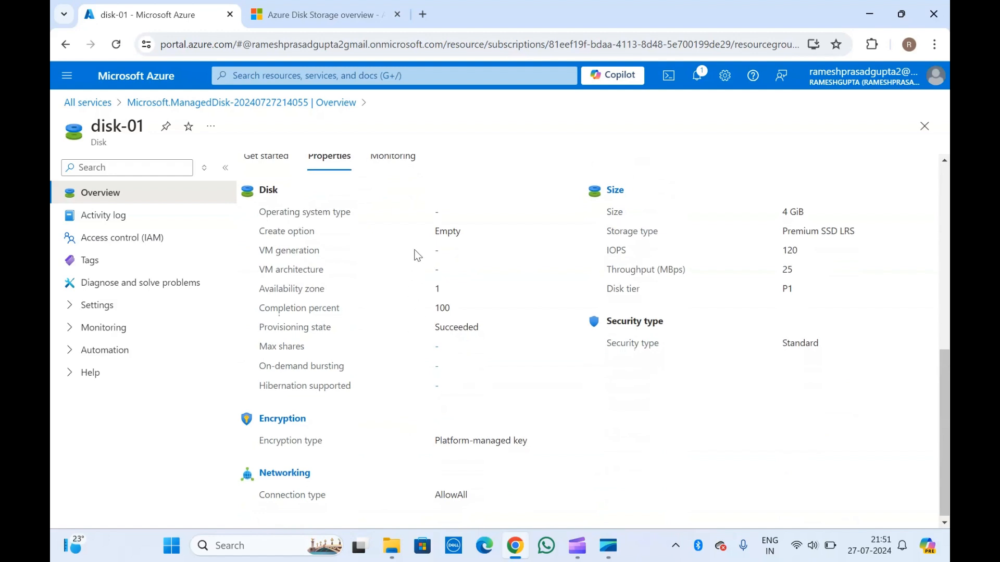
scroll(605, 425, down, 1)
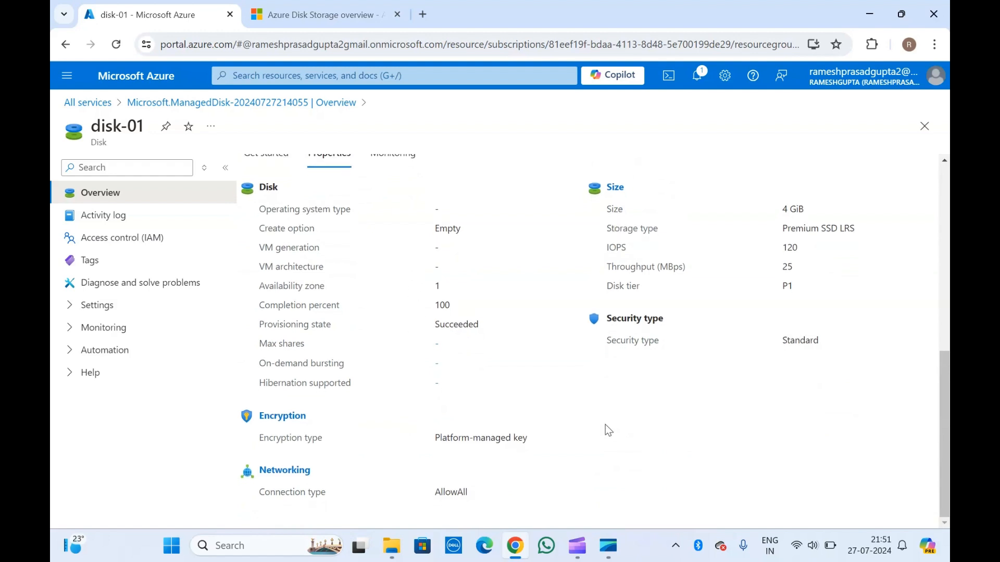
scroll(604, 423, up, 1)
click(403, 233)
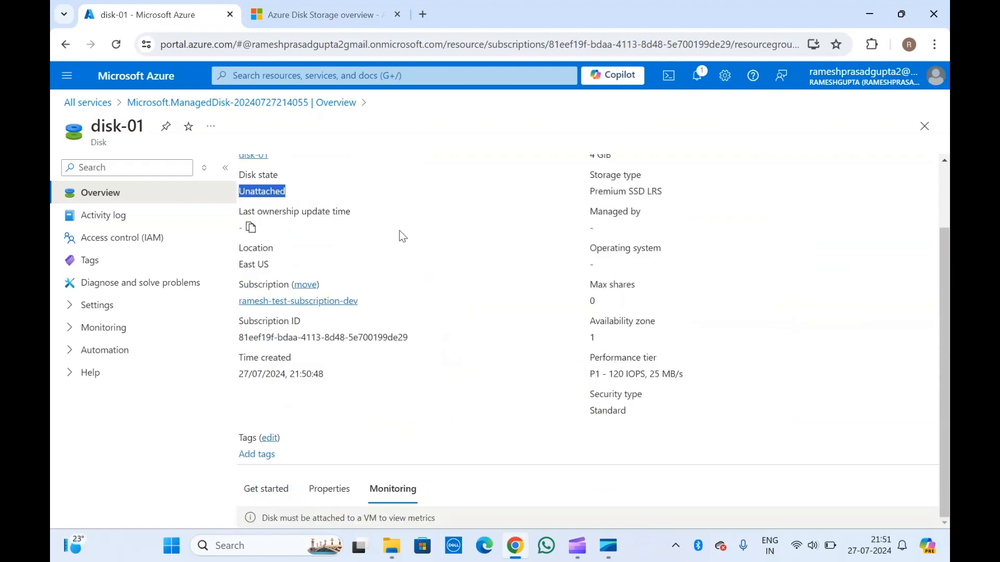
click(449, 391)
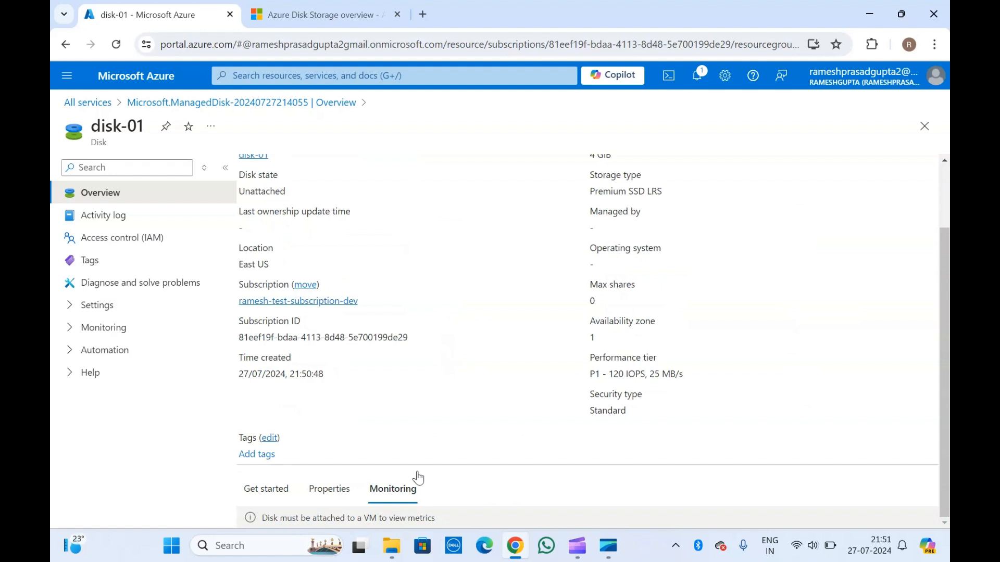
Examine disk-01's configuration settings and its size and performance options
click(84, 305)
click(121, 317)
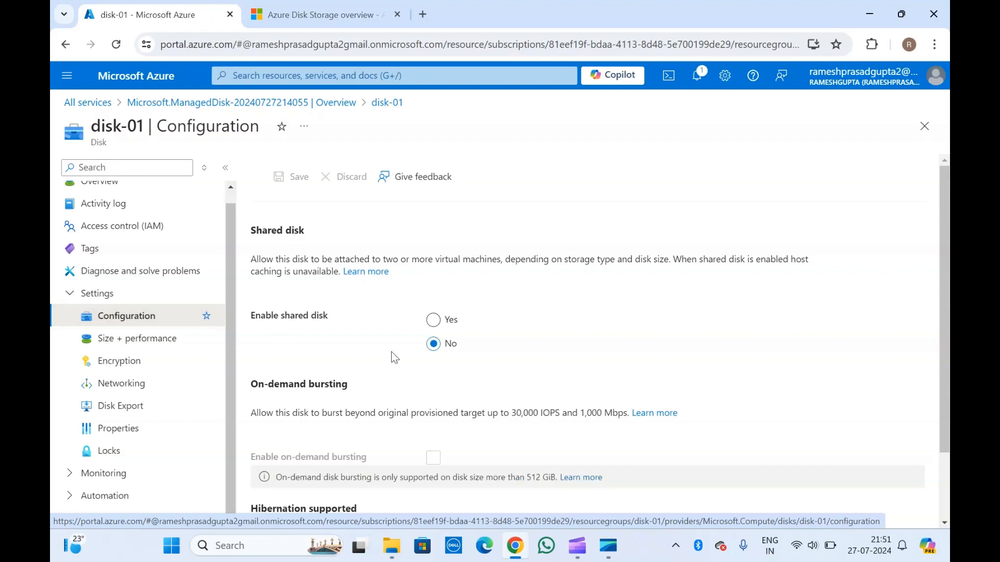
scroll(392, 354, down, 2)
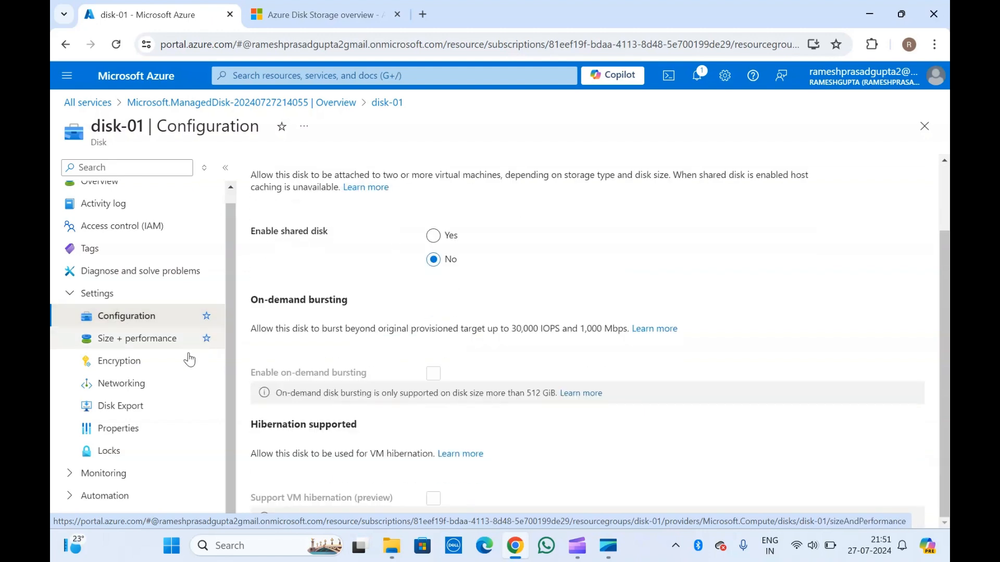
click(150, 344)
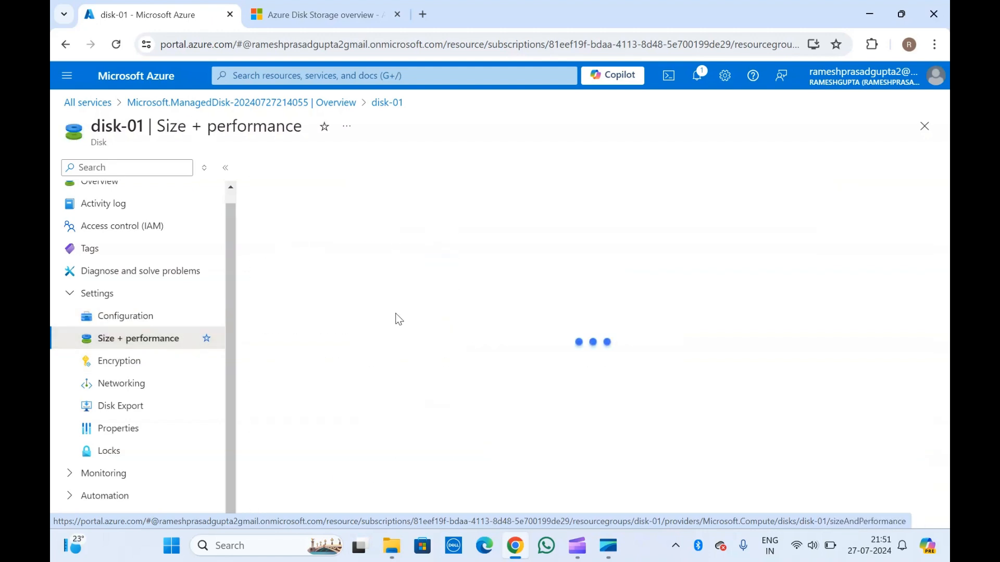
scroll(399, 318, down, 5)
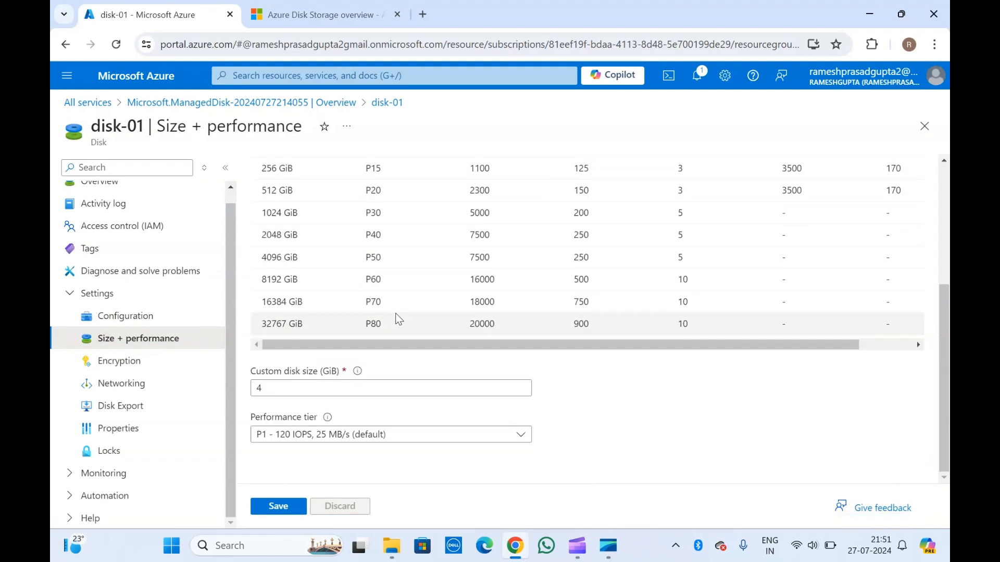
Look through disk-01's encryption, networking and disk export settings
click(131, 367)
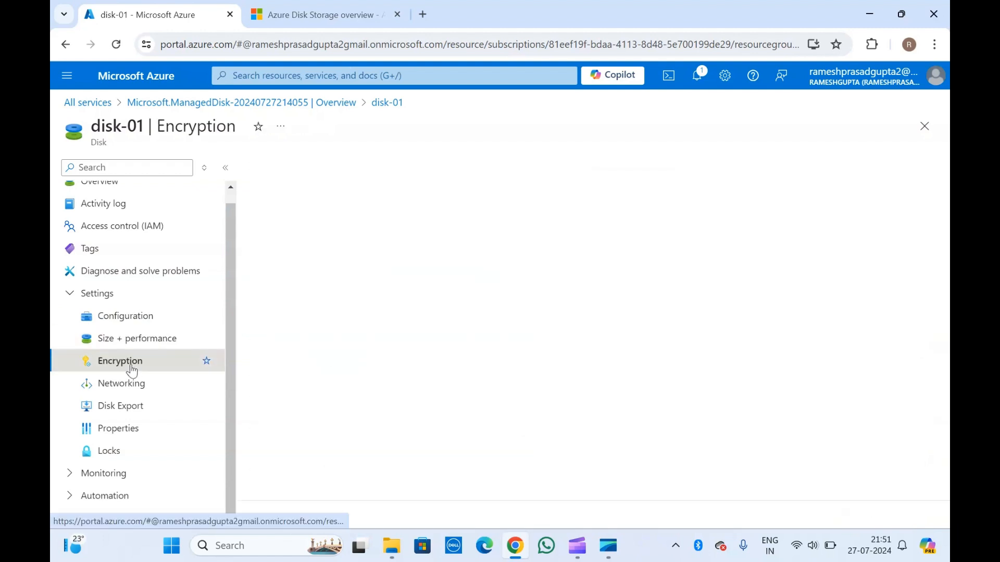
click(208, 383)
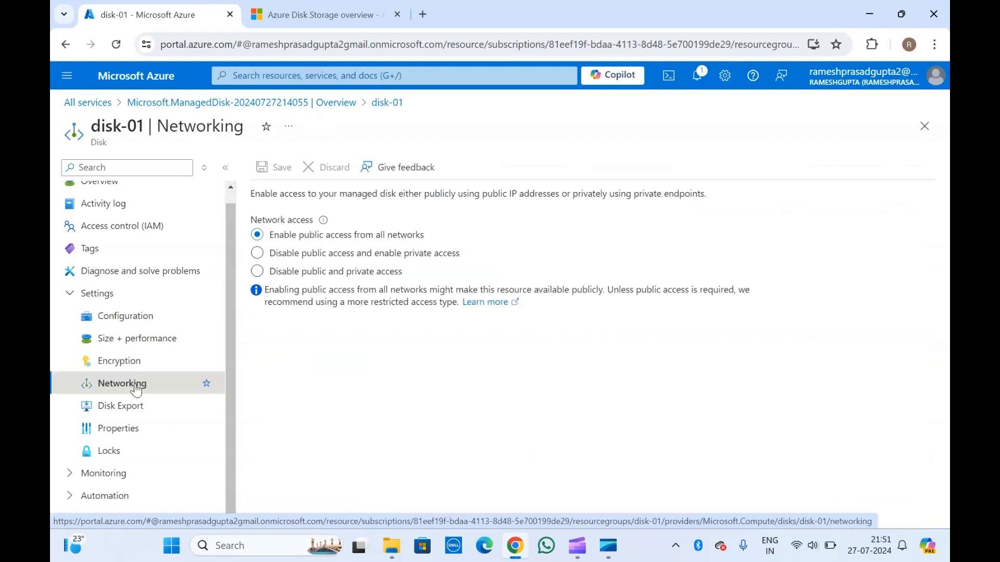
click(131, 410)
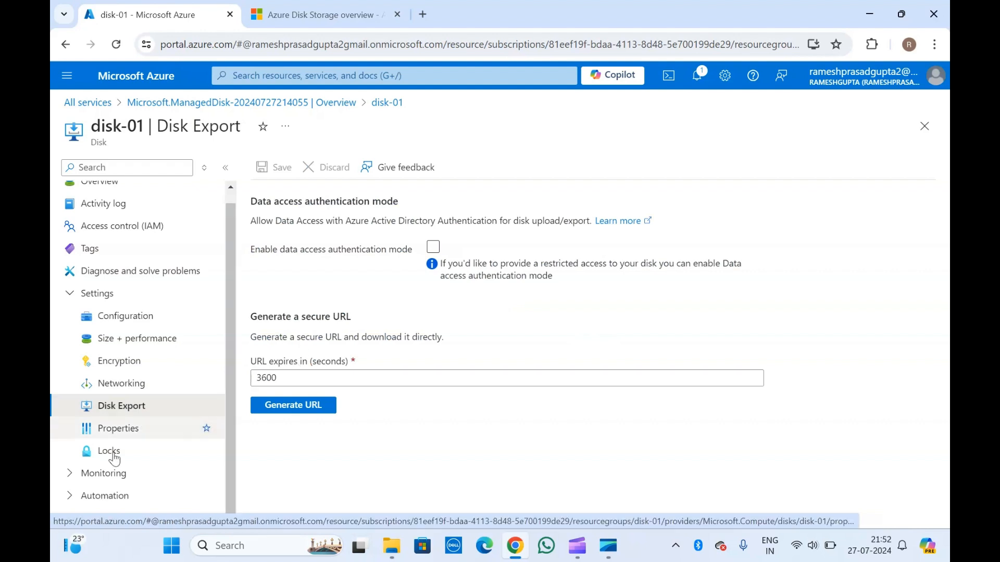
Examine disk-01's monitoring metrics and its automation options
click(68, 476)
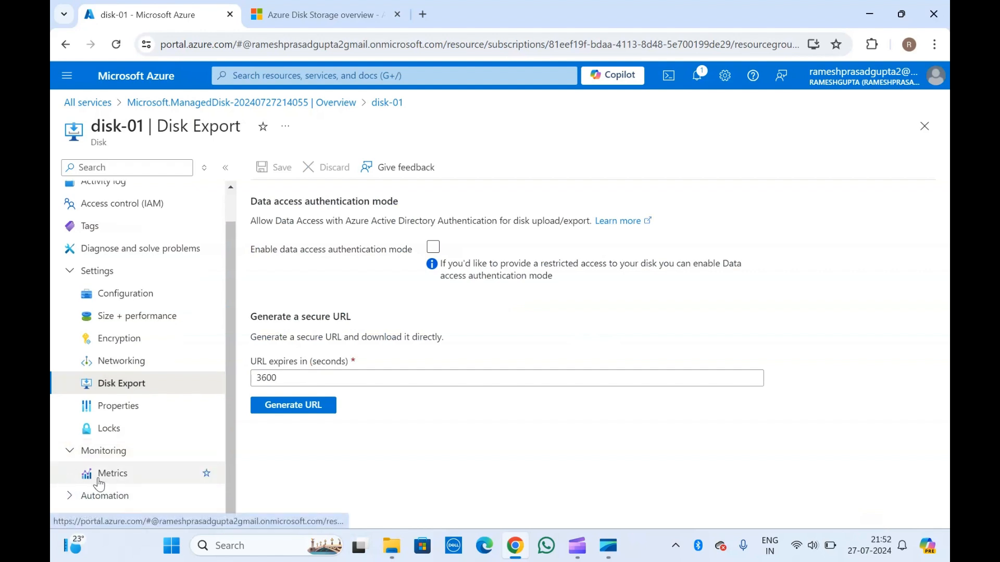
click(99, 484)
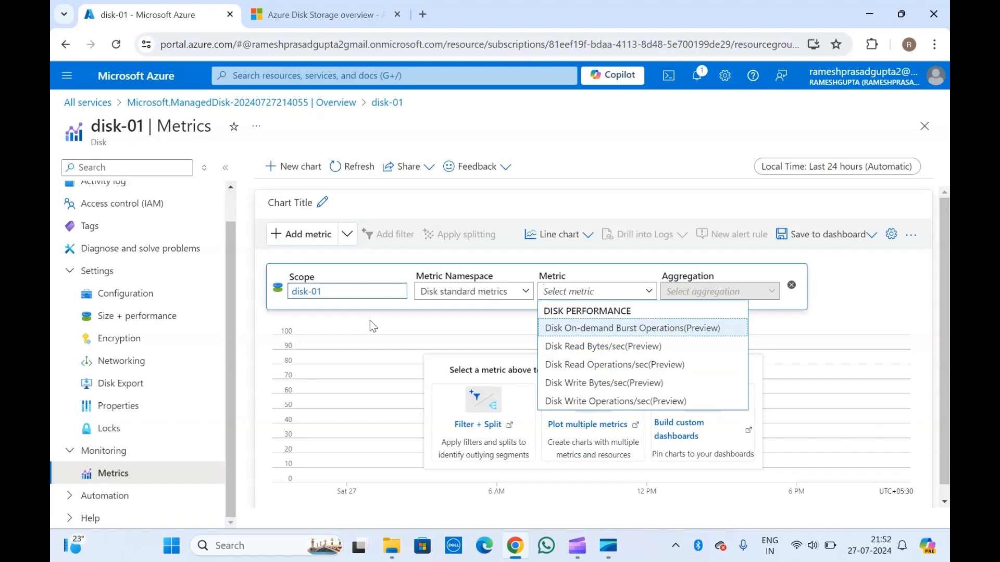
click(75, 498)
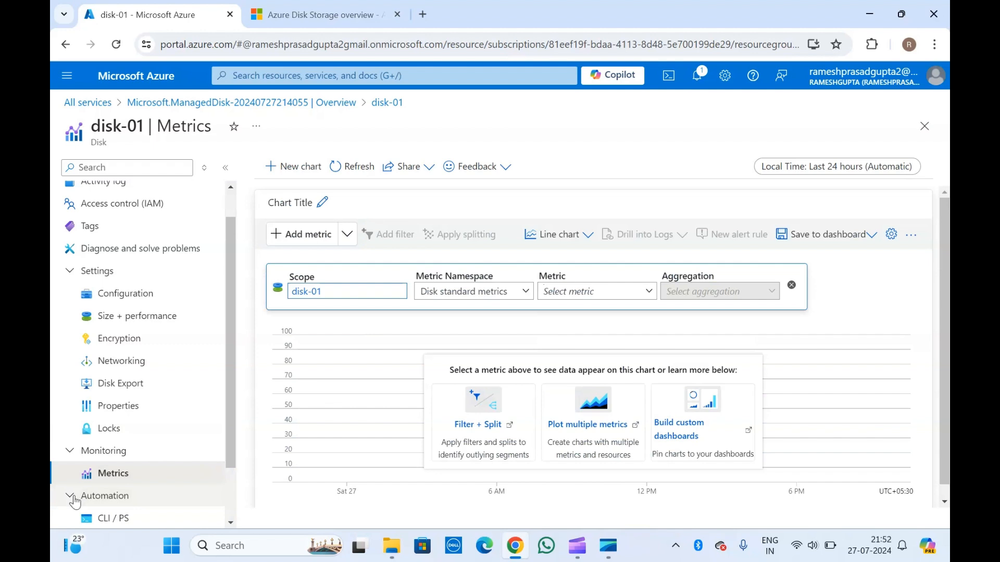
scroll(75, 500, down, 2)
scroll(159, 344, up, 2)
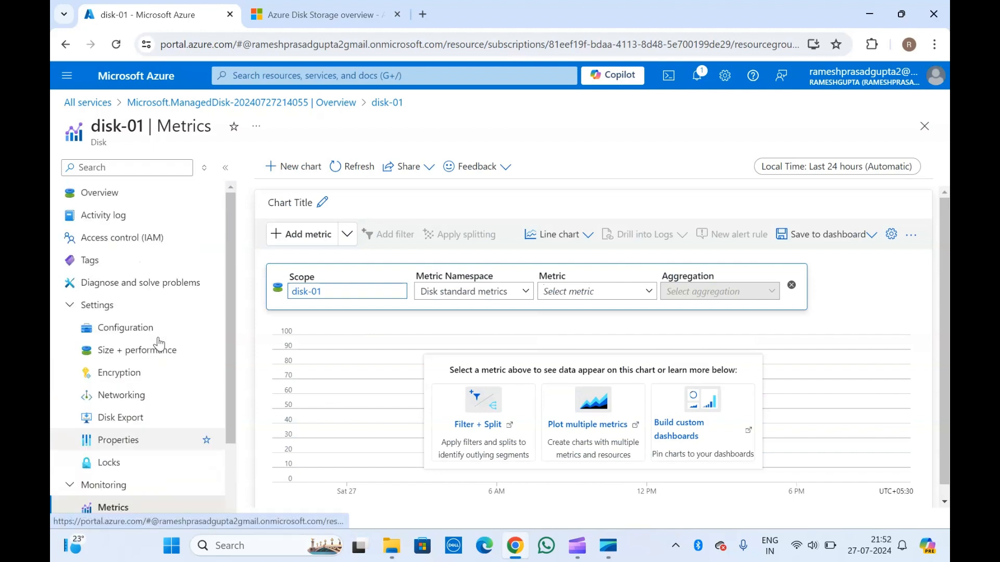
From disk-01's overview, open the snapshot creation form, examine its basic settings, and return to the disk without creating a snapshot
click(121, 202)
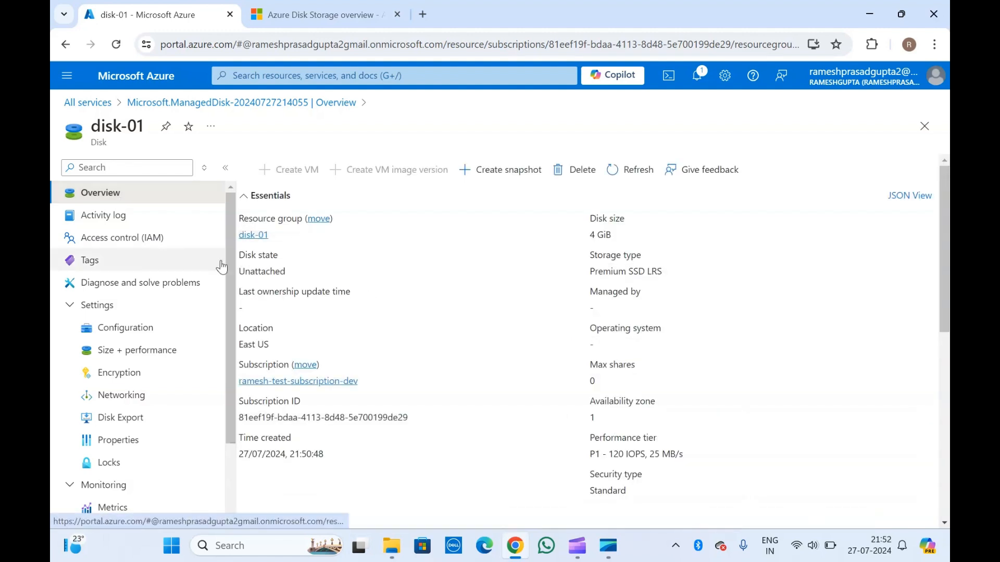
double_click(121, 127)
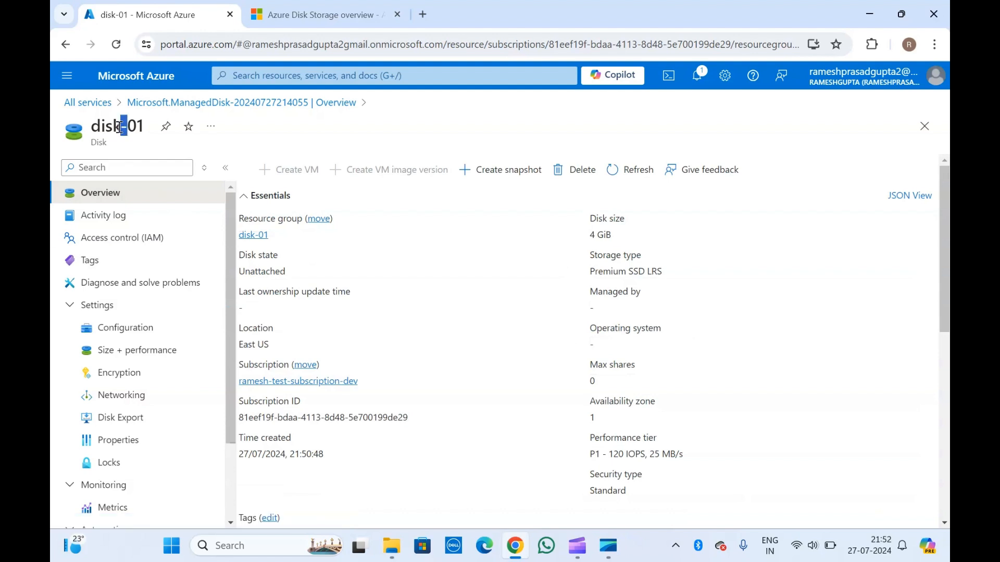
click(516, 175)
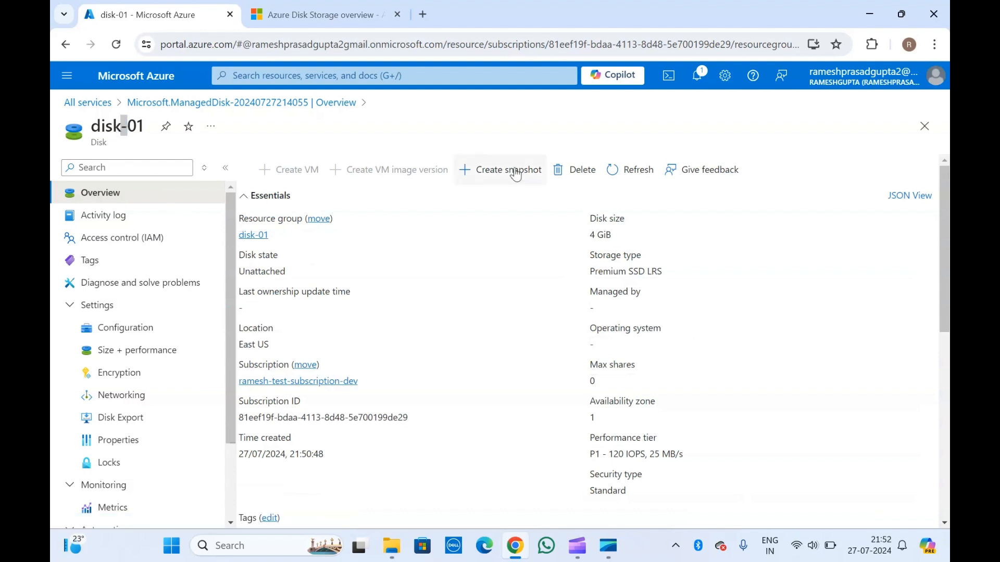
click(515, 174)
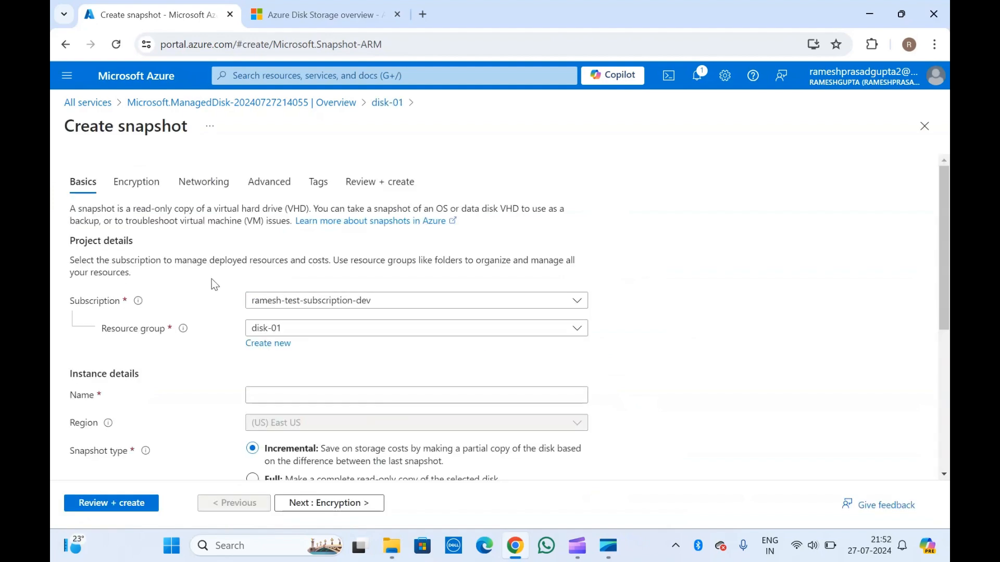
scroll(251, 352, down, 5)
scroll(251, 351, up, 5)
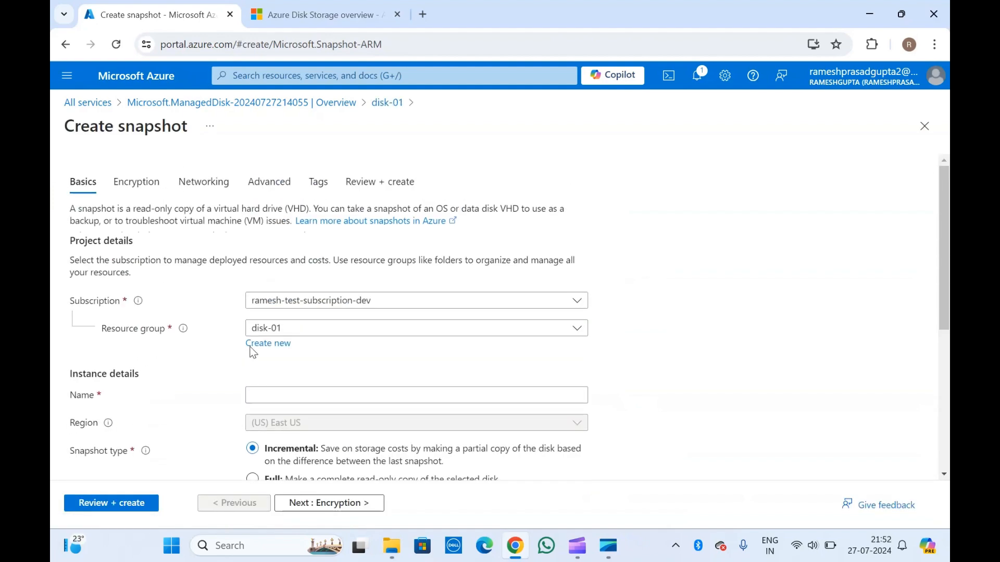
scroll(251, 351, down, 5)
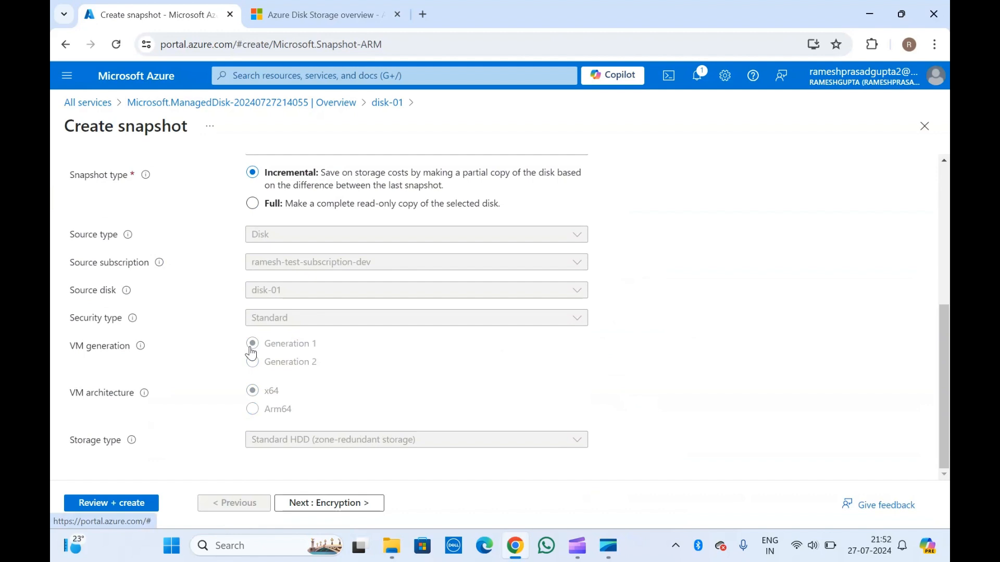
scroll(321, 310, up, 5)
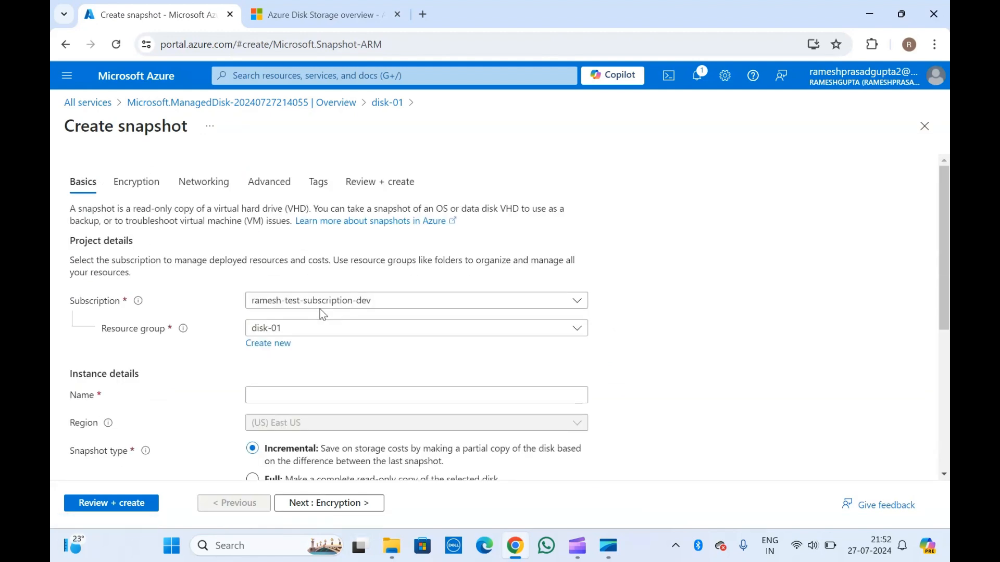
double_click(156, 125)
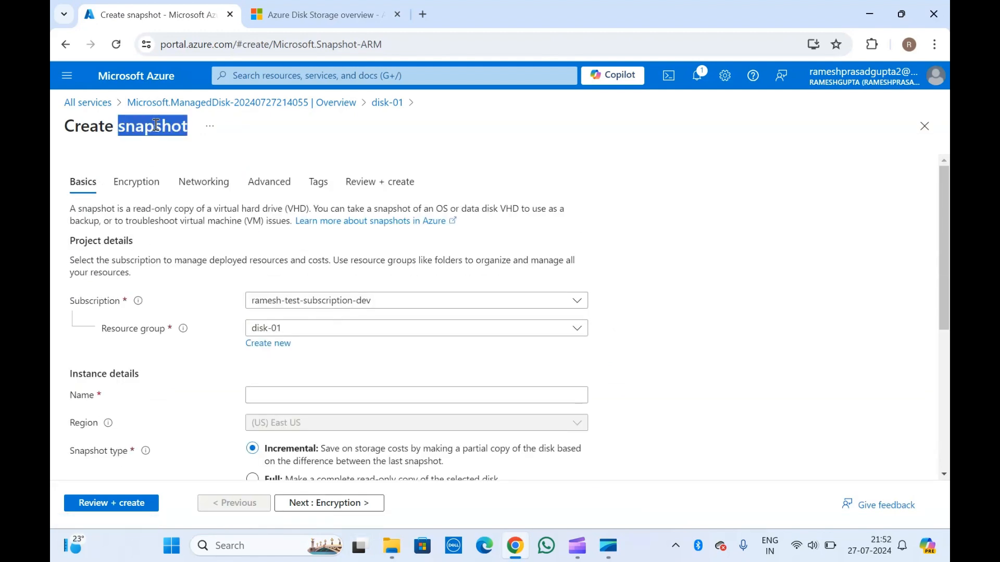
triple_click(156, 125)
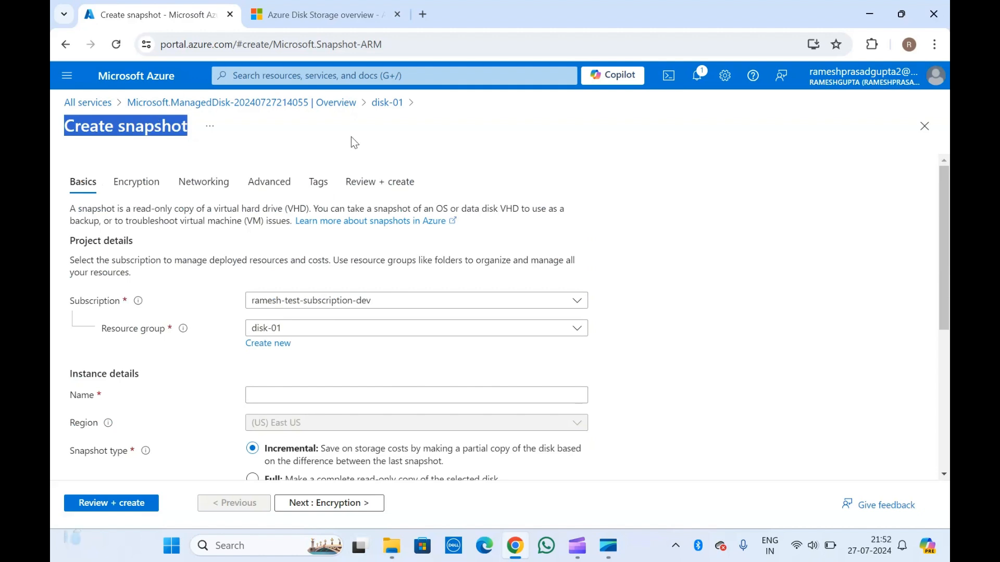
click(385, 104)
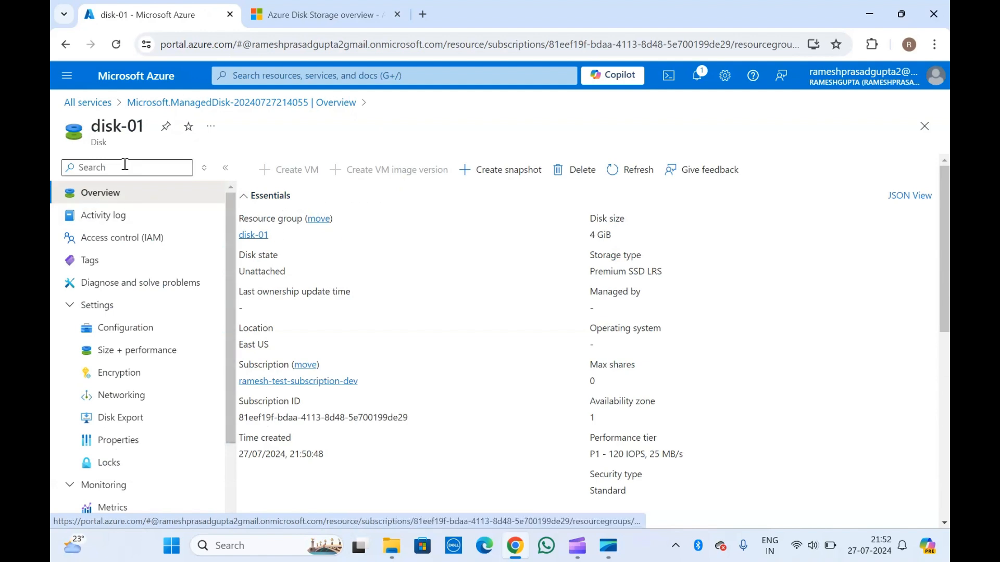
Search the portal for "virtual", open the Virtual machines service and start creating an Azure virtual machine
click(98, 104)
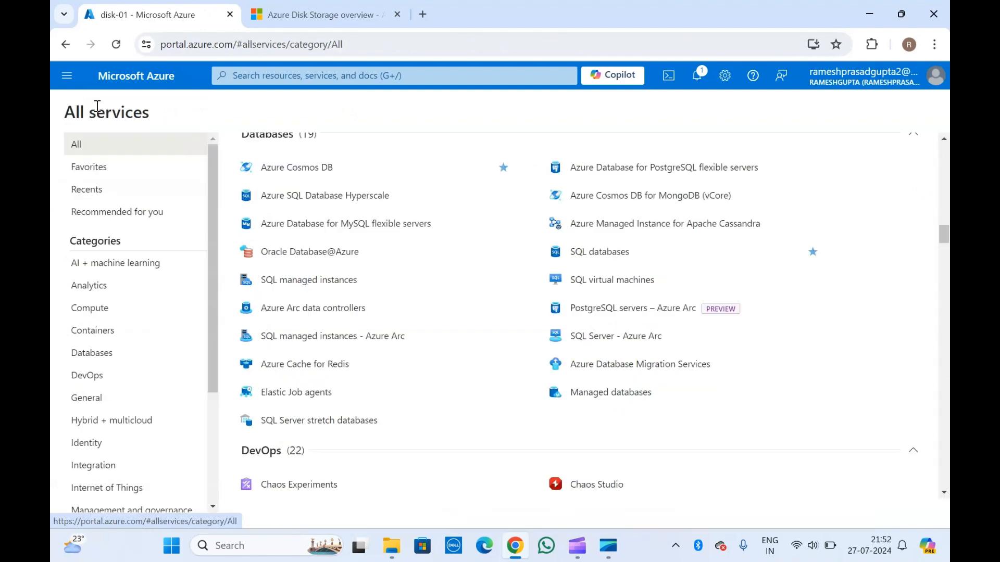
click(303, 74)
text(v)
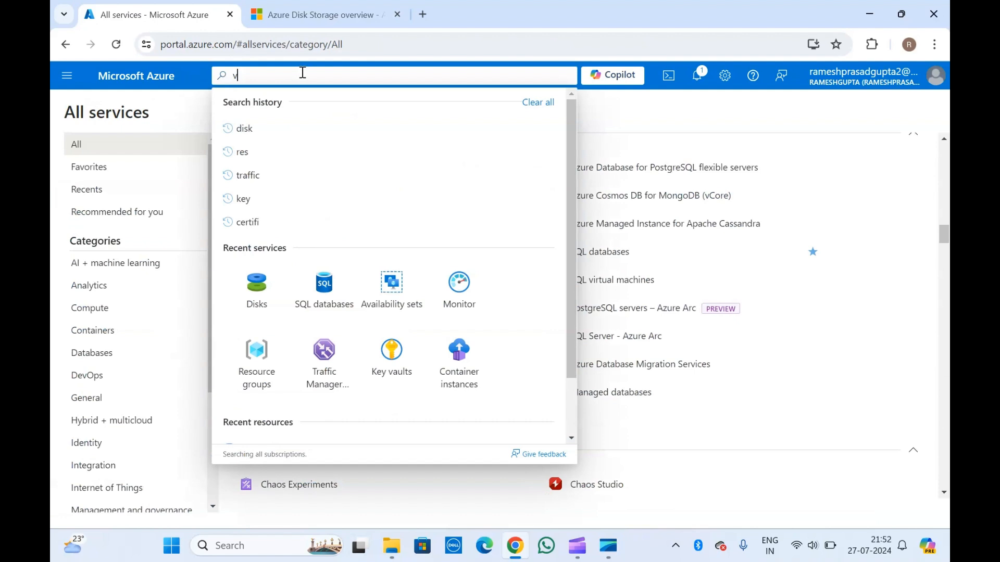
text(irtual)
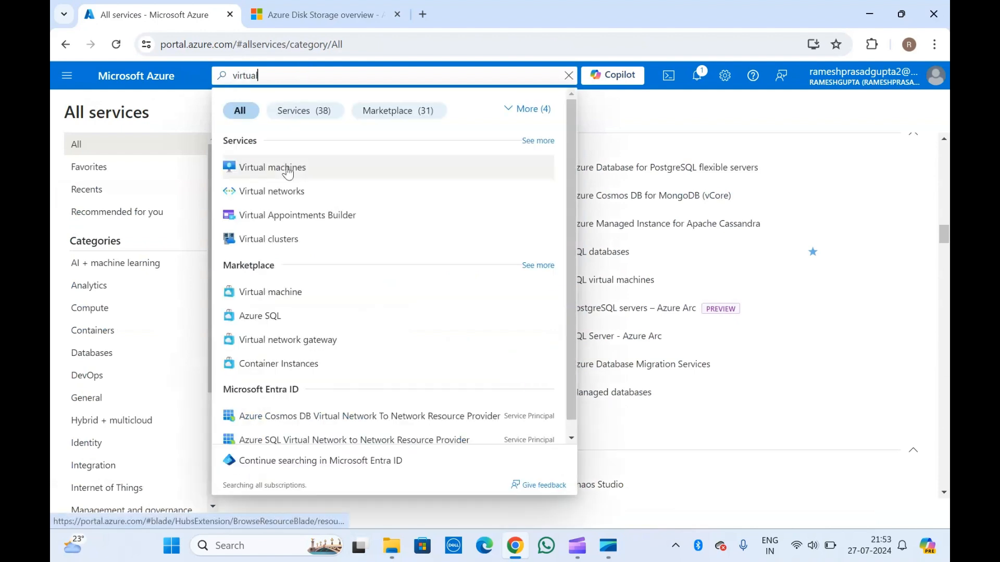
click(289, 166)
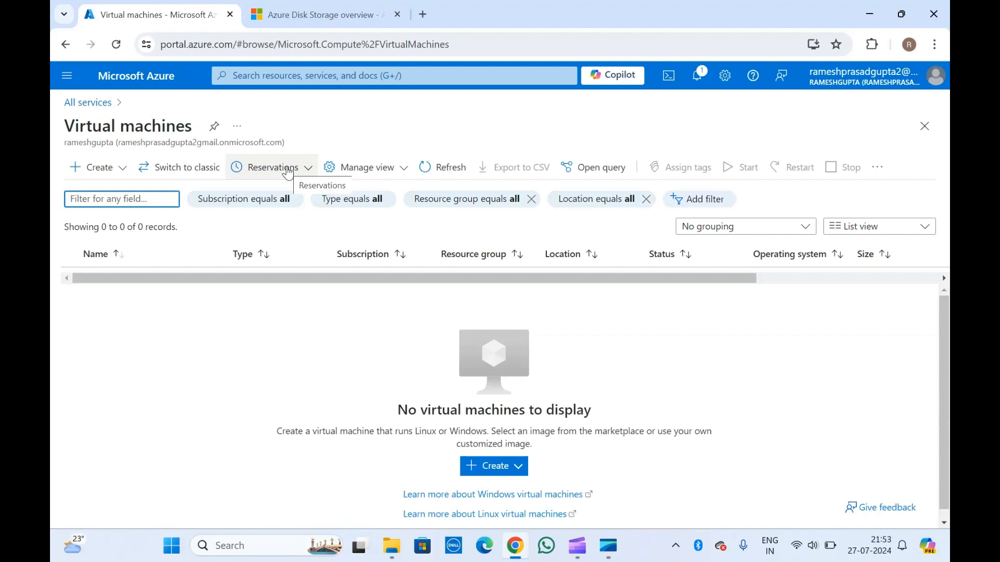
click(498, 468)
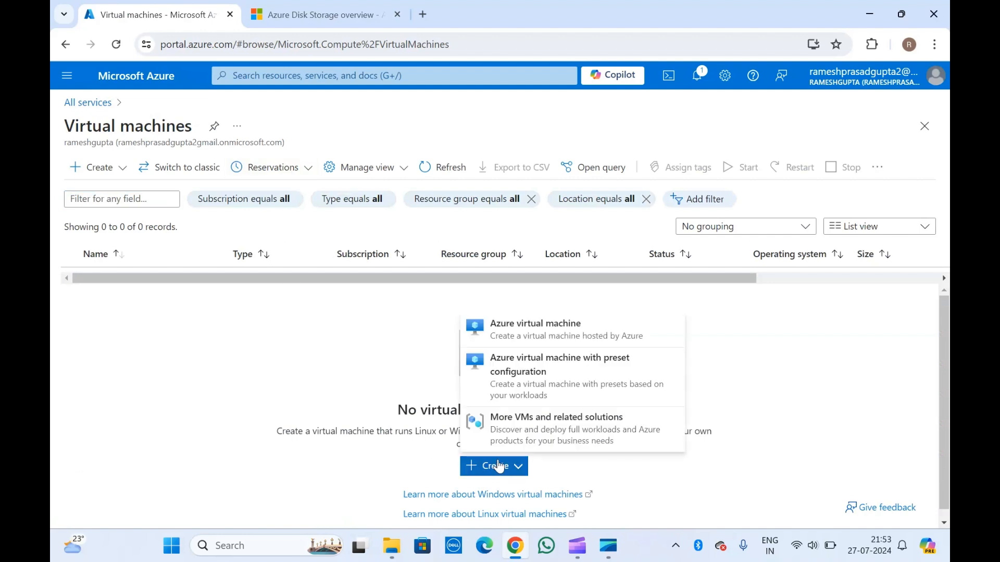
click(526, 325)
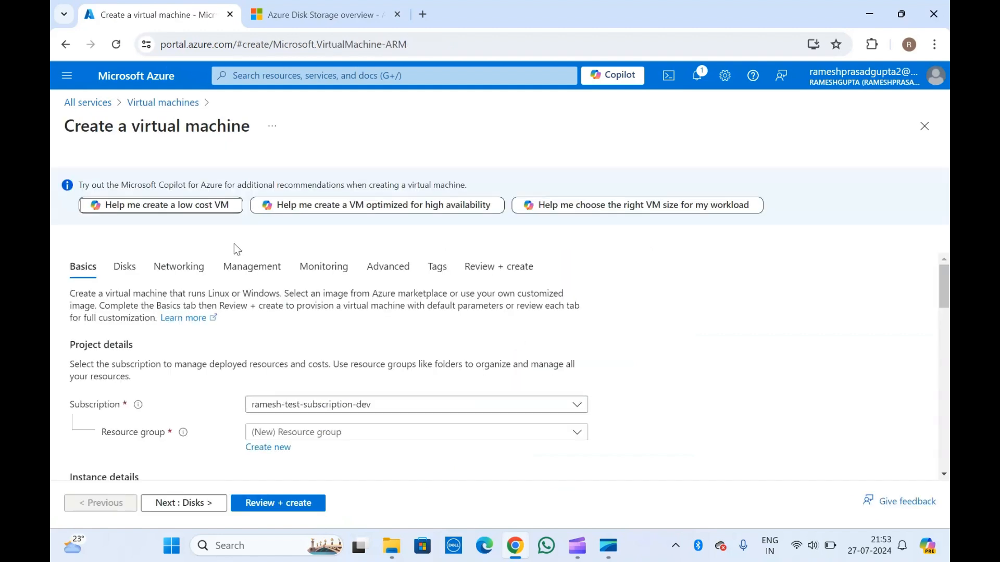
Select an existing resource group for the virtual machine and name the machine vm-01
scroll(217, 346, down, 4)
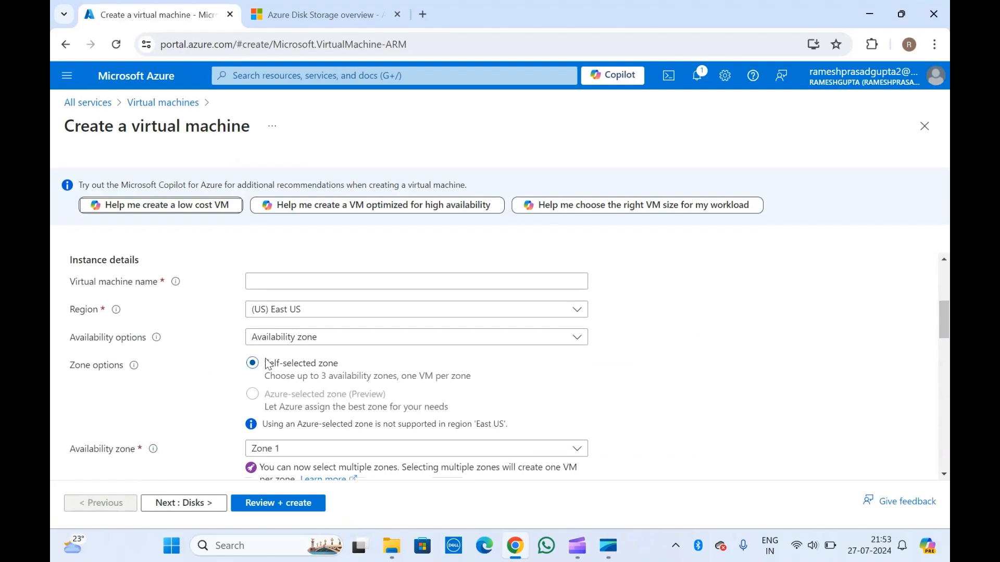
scroll(268, 363, up, 2)
click(314, 342)
click(281, 384)
scroll(282, 388, down, 2)
click(287, 311)
text(vm-01)
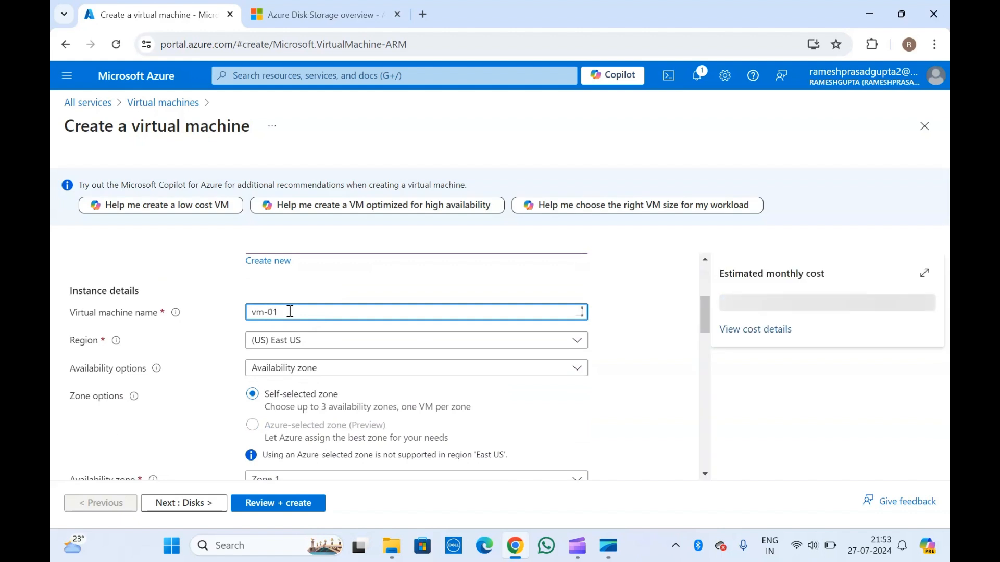
Set the administrator account's authentication type to Password and its username to azureuser
scroll(182, 378, down, 2)
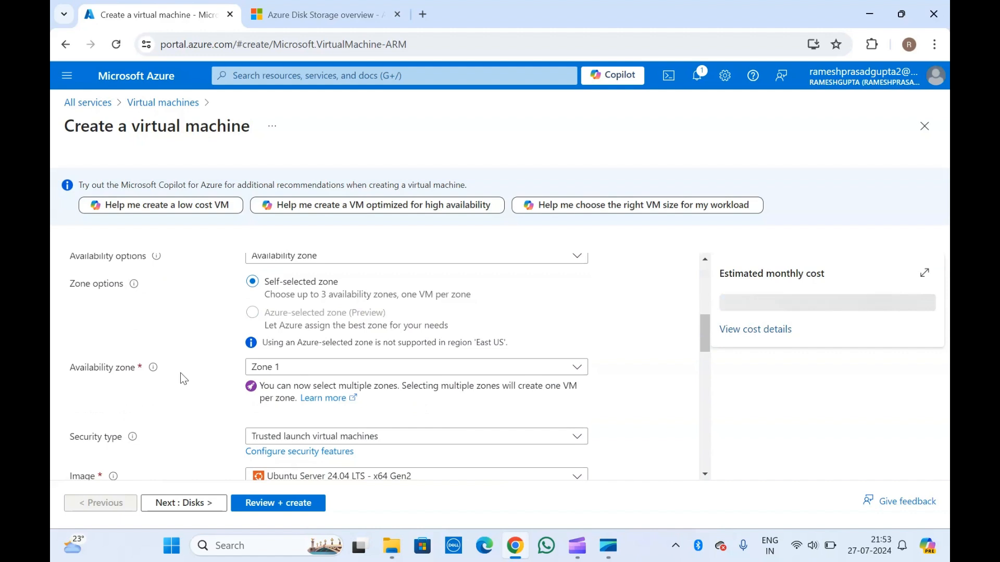
scroll(202, 399, down, 2)
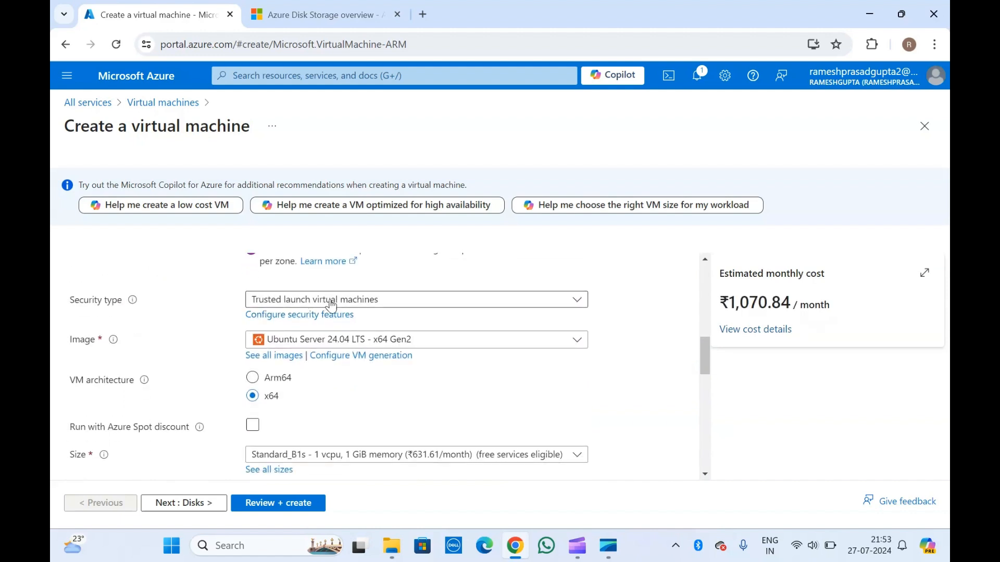
scroll(198, 318, down, 1)
scroll(197, 319, down, 4)
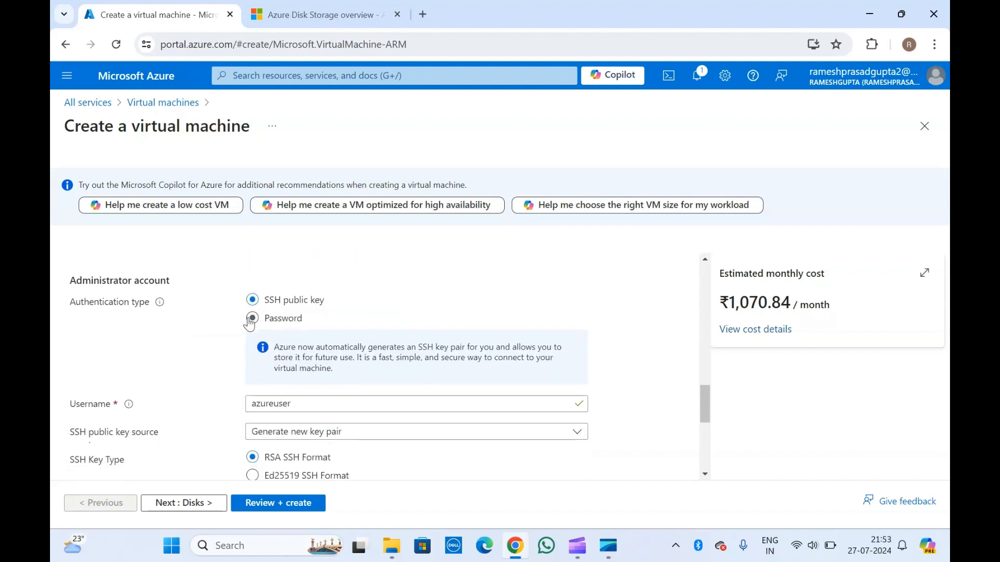
click(252, 318)
scroll(246, 319, down, 1)
click(266, 302)
text(azureuser)
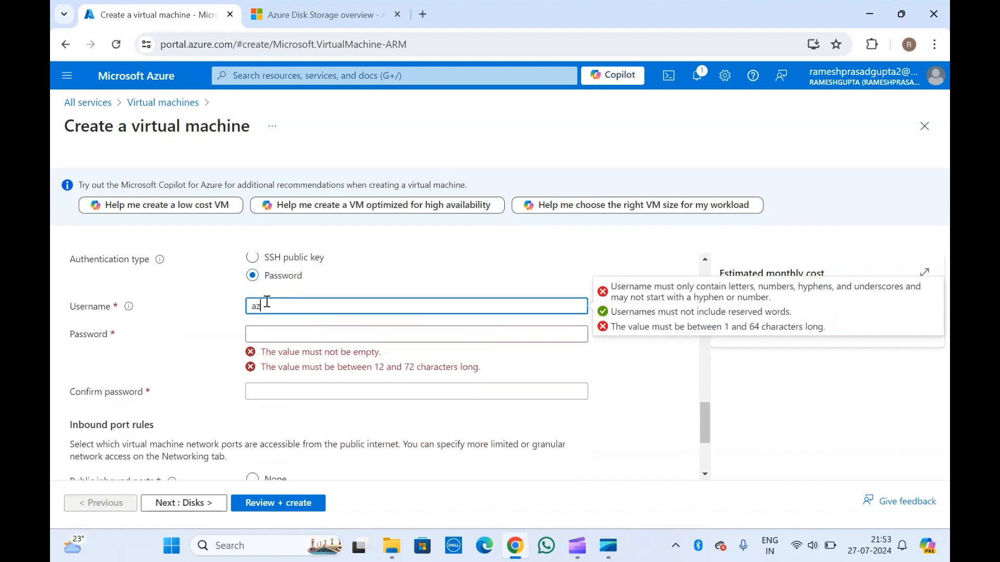
Enter the administrator account password and repeat it in the confirmation field
click(282, 336)
text(•••••)
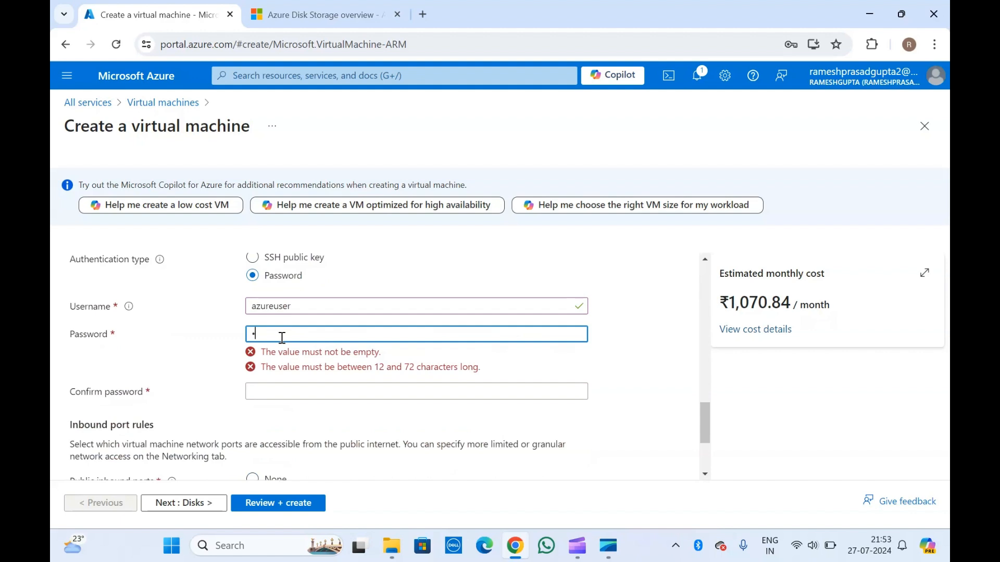
text(•••)
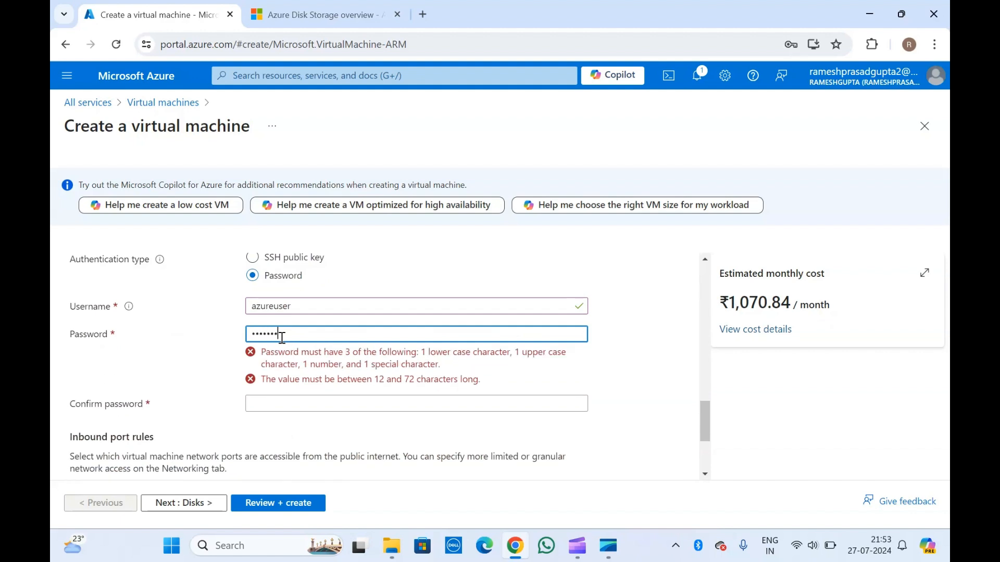
text(••)
click(296, 363)
text(••••••••••••)
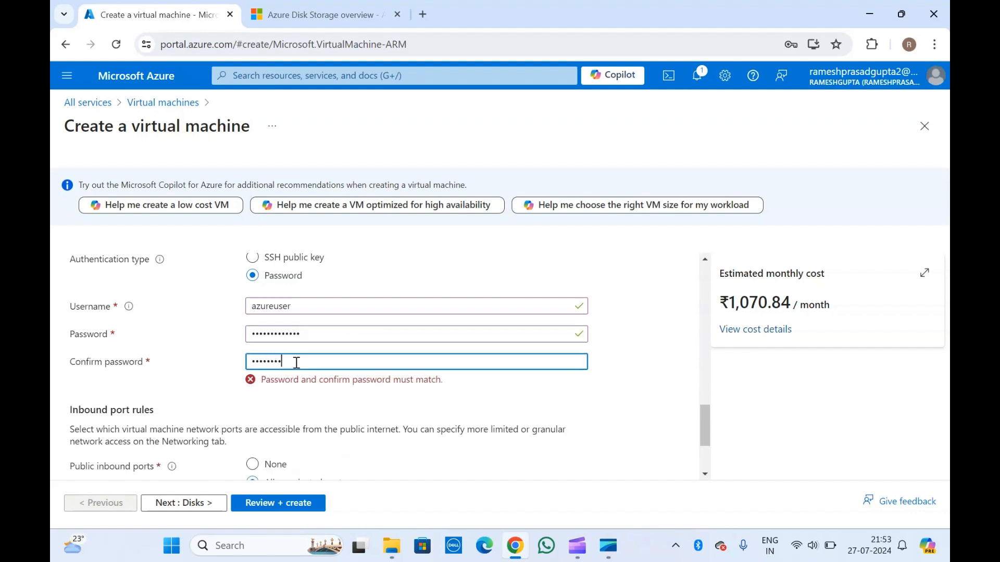
text(•)
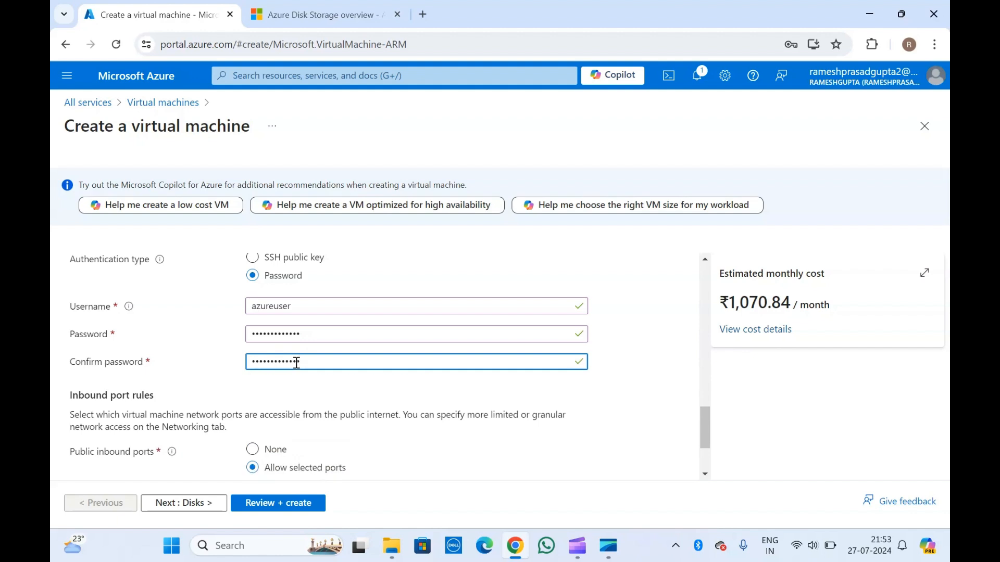
Proceed to vm-01's disk settings, review the OS disk and data disk options, and dismiss the browser's password warning
scroll(271, 416, down, 2)
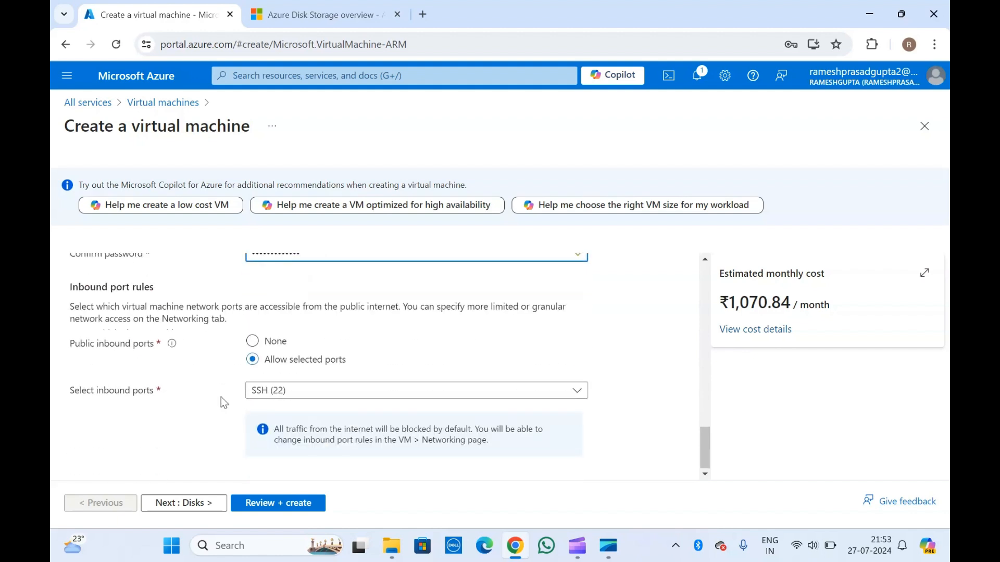
click(196, 502)
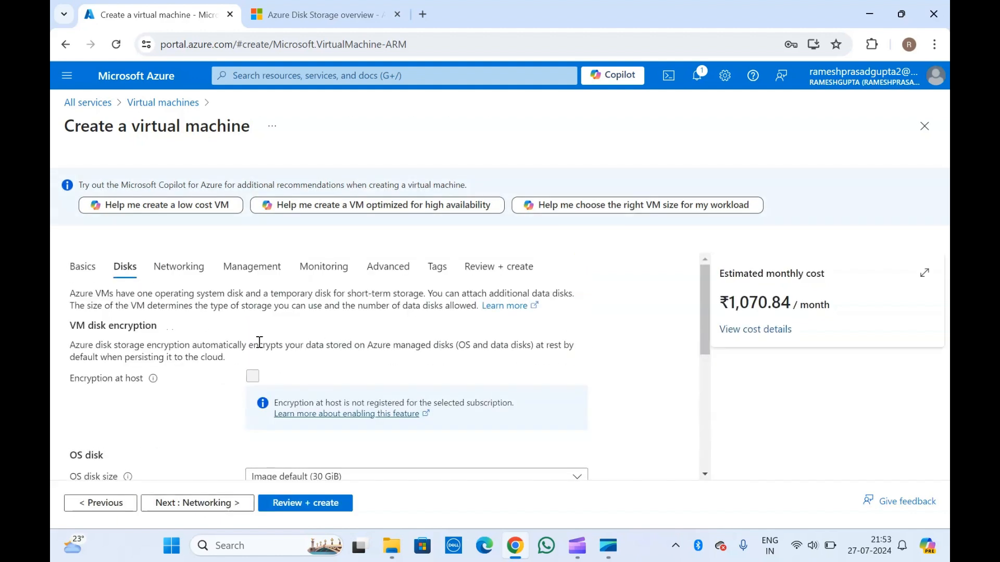
scroll(259, 342, down, 3)
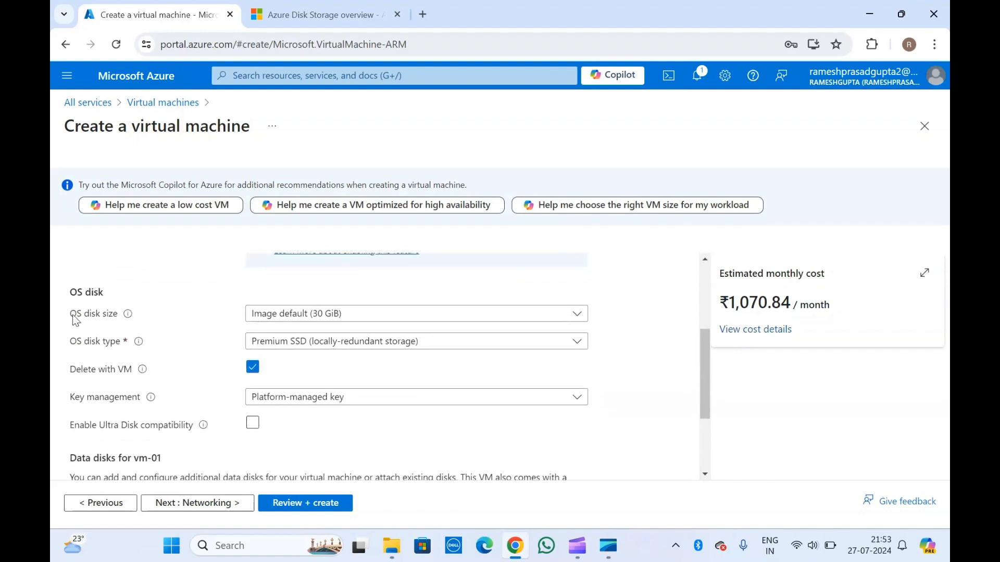
scroll(220, 348, down, 2)
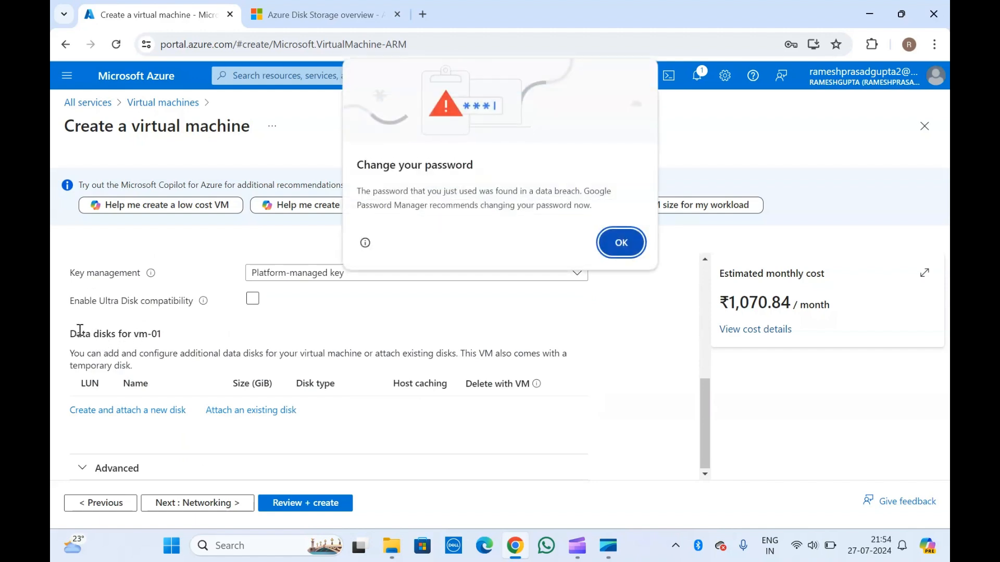
key(Return)
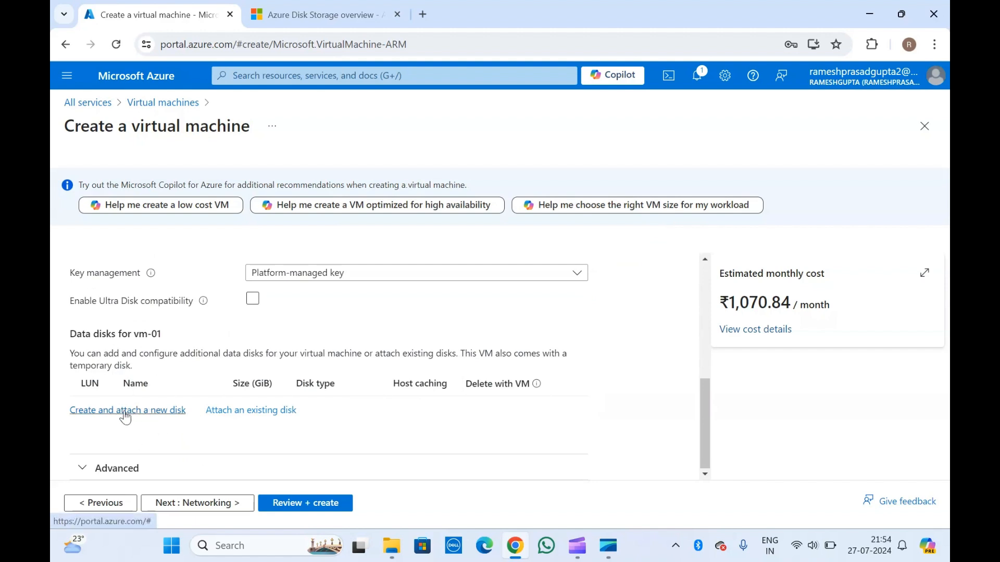
Attach the existing disk disk-01 to vm-01 as a data disk at LUN 0
click(255, 411)
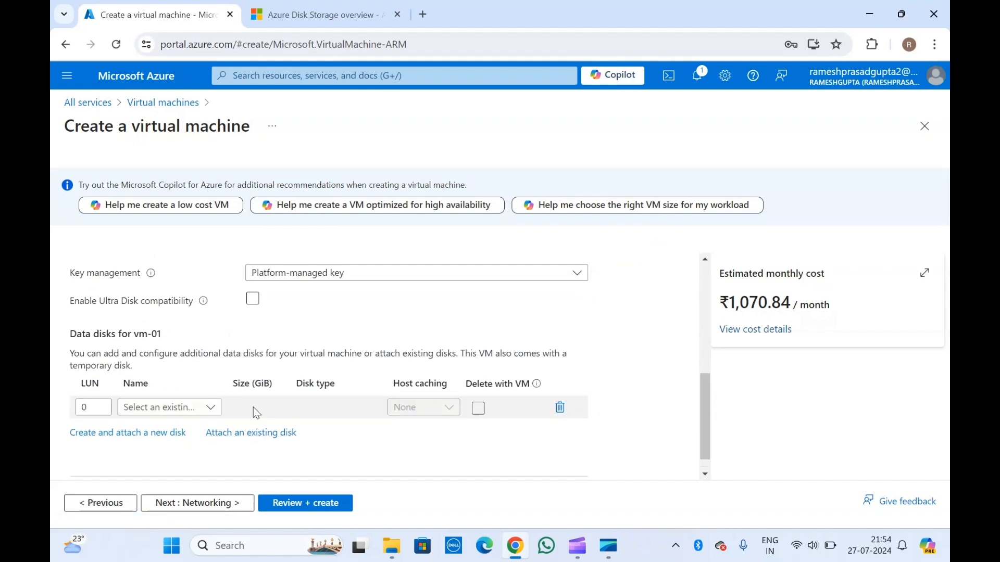
click(168, 414)
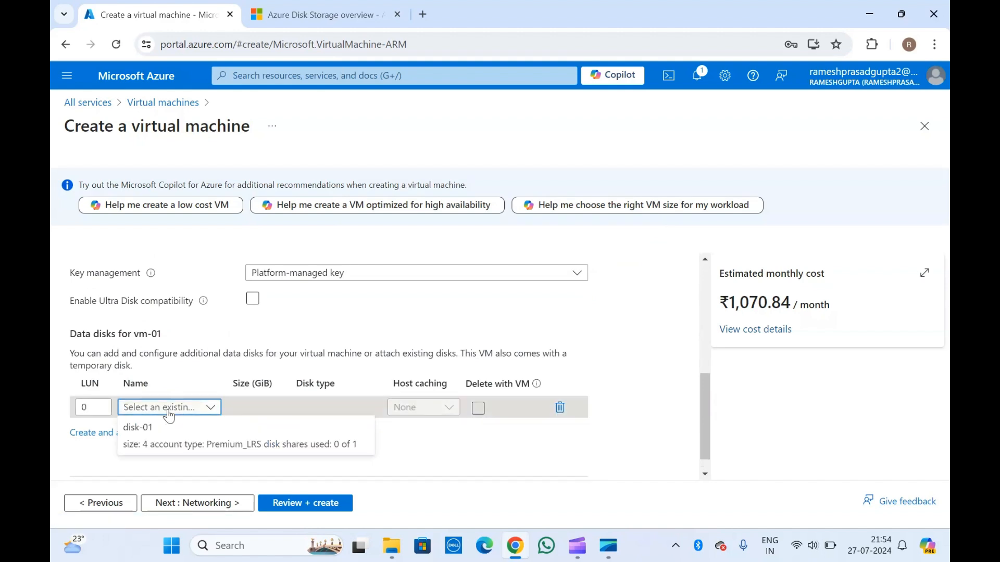
click(151, 448)
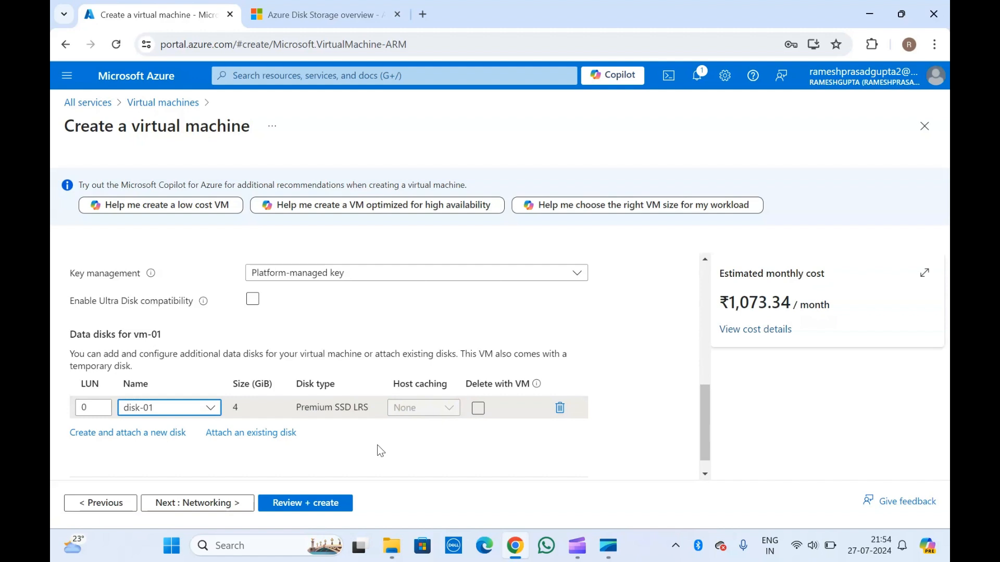
Keep the default networking, management and monitoring settings, review the configuration of vm-01, and create the virtual machine
click(221, 502)
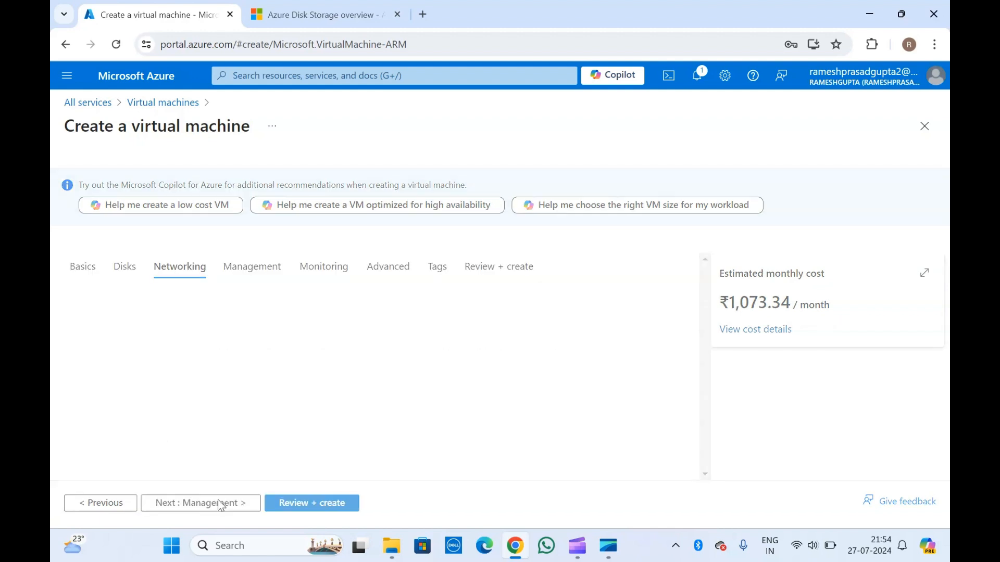
scroll(339, 372, down, 3)
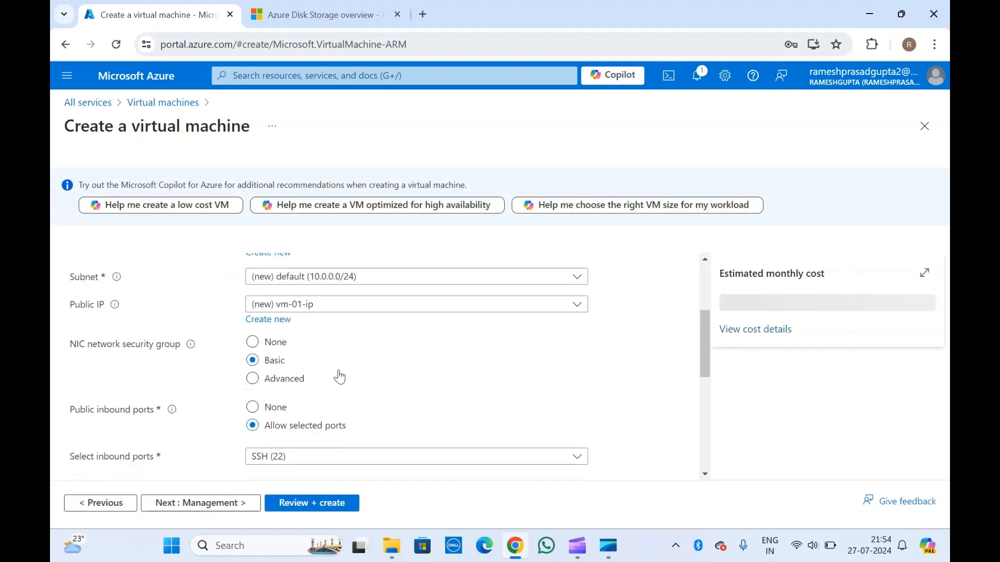
scroll(342, 376, down, 7)
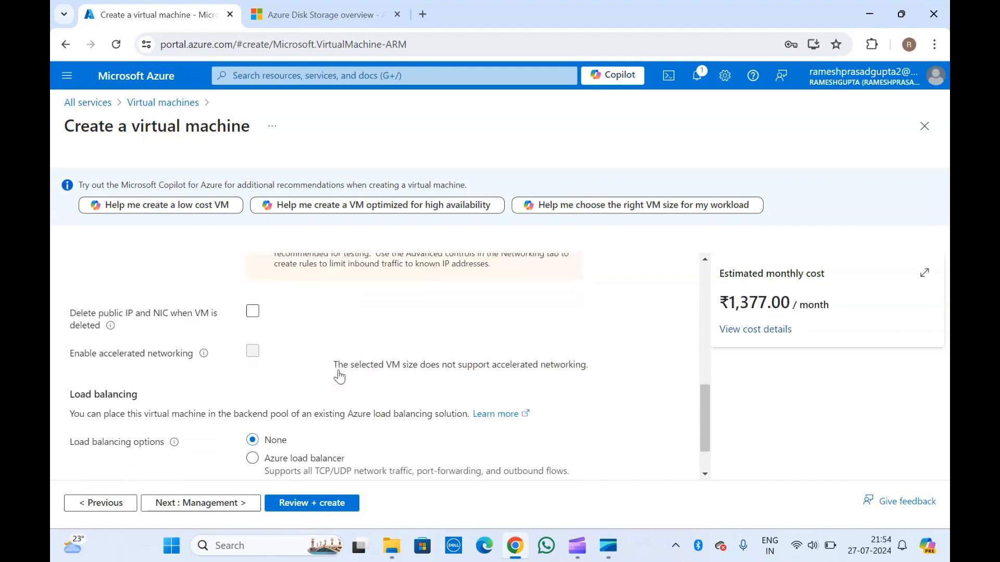
click(225, 504)
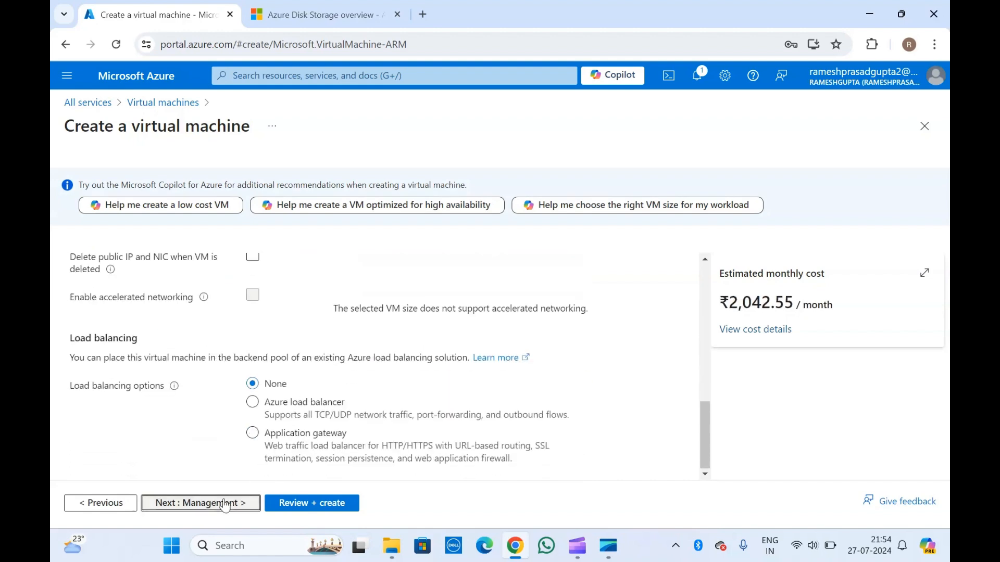
click(224, 503)
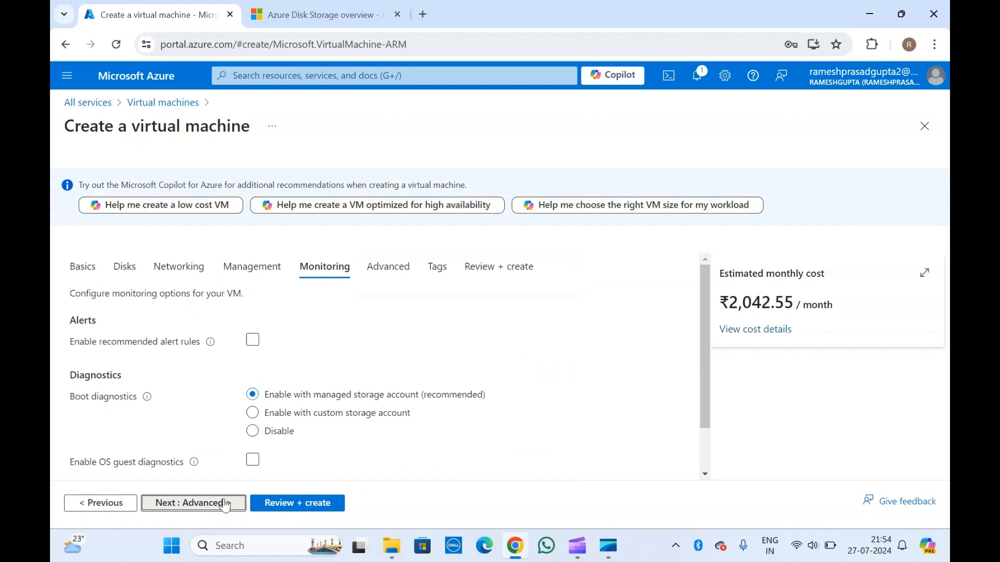
click(225, 503)
click(287, 503)
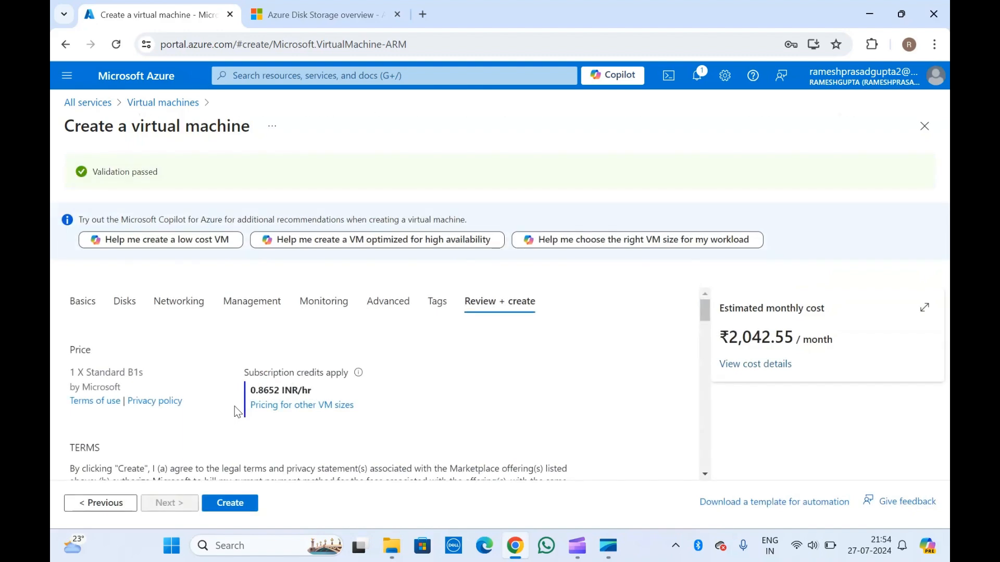
scroll(234, 407, down, 10)
click(239, 509)
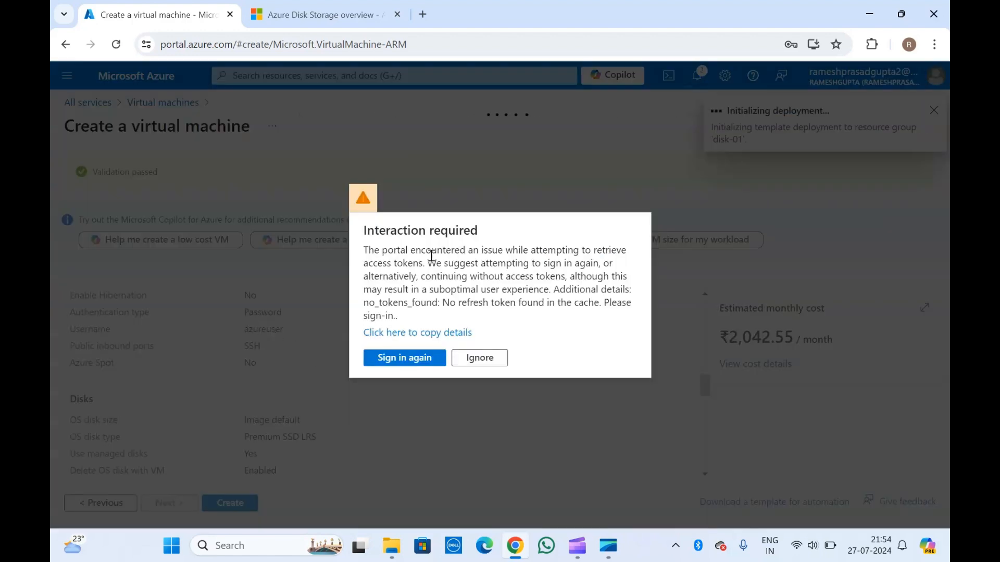
Try signing in to the portal again, close the sign-in window, and reload the deployment page
click(426, 359)
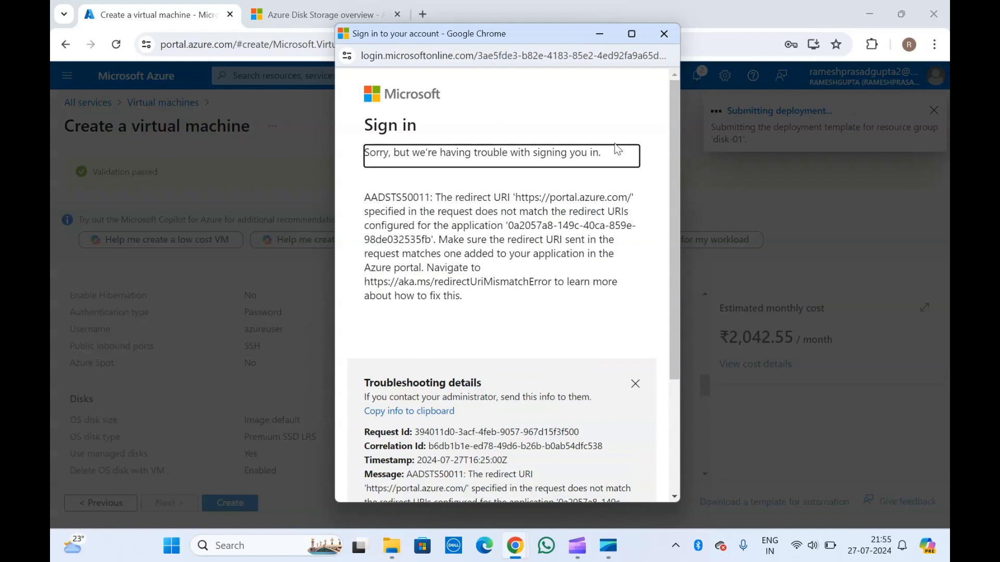
click(614, 55)
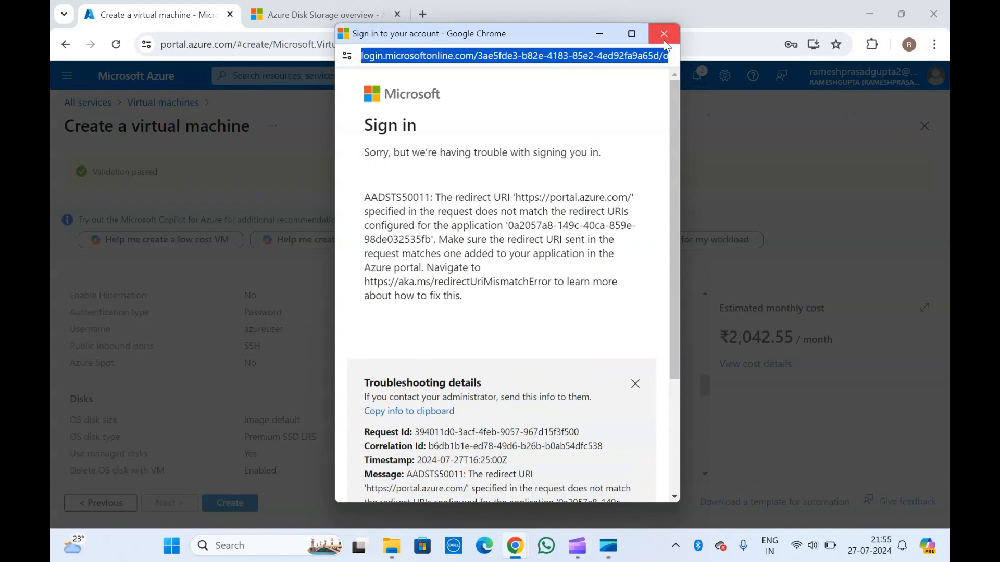
click(664, 33)
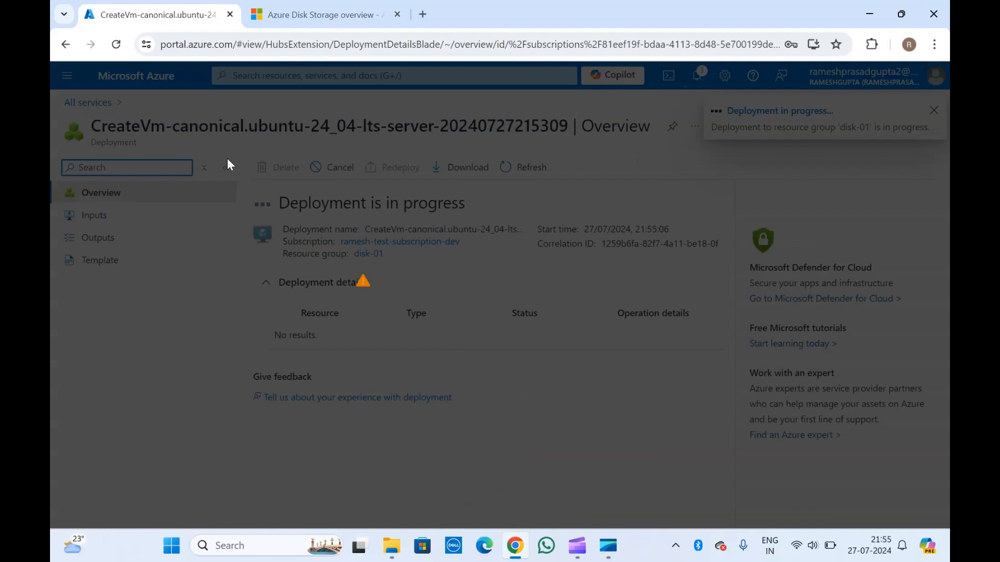
click(117, 45)
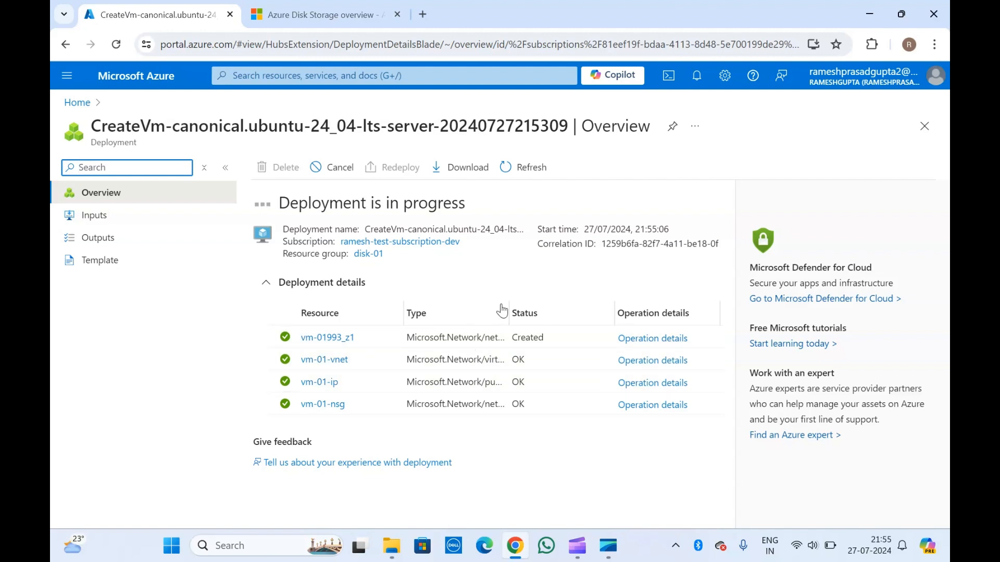
Examine the types, statuses and operation details of the resources in vm-01's deployment, widening the Type column and refreshing the progress
drag(508, 303, 626, 307)
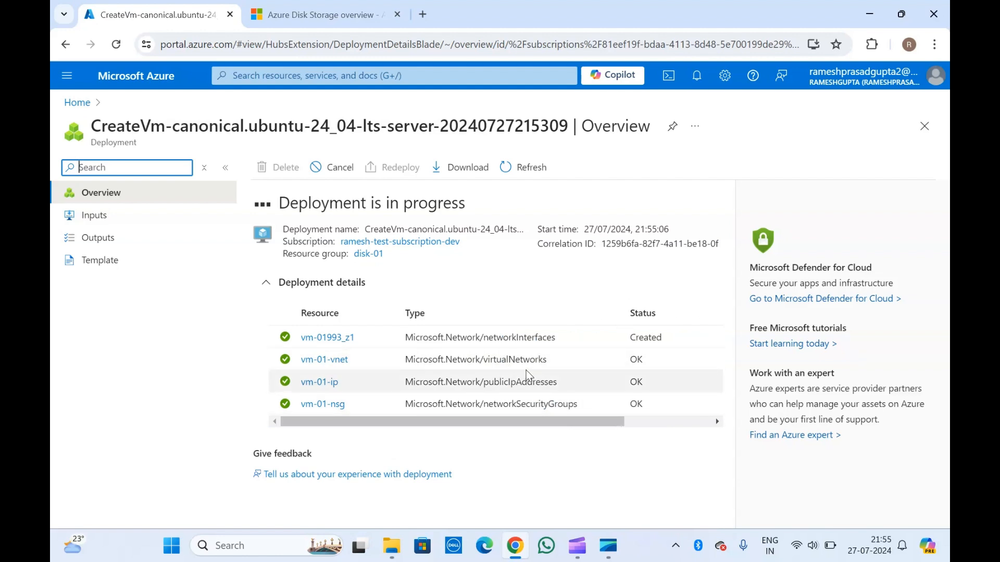
scroll(546, 406, right, 3)
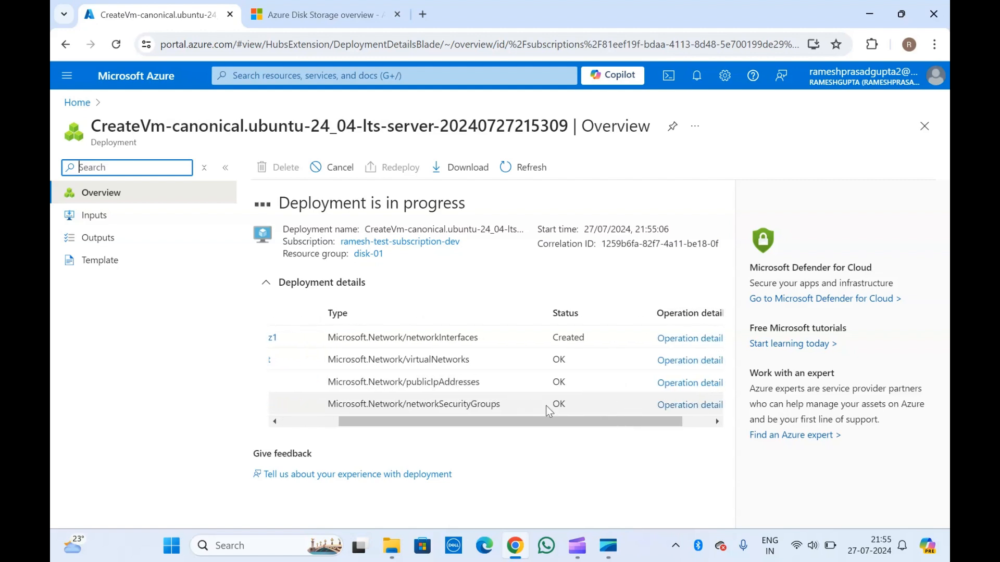
scroll(547, 405, left, 3)
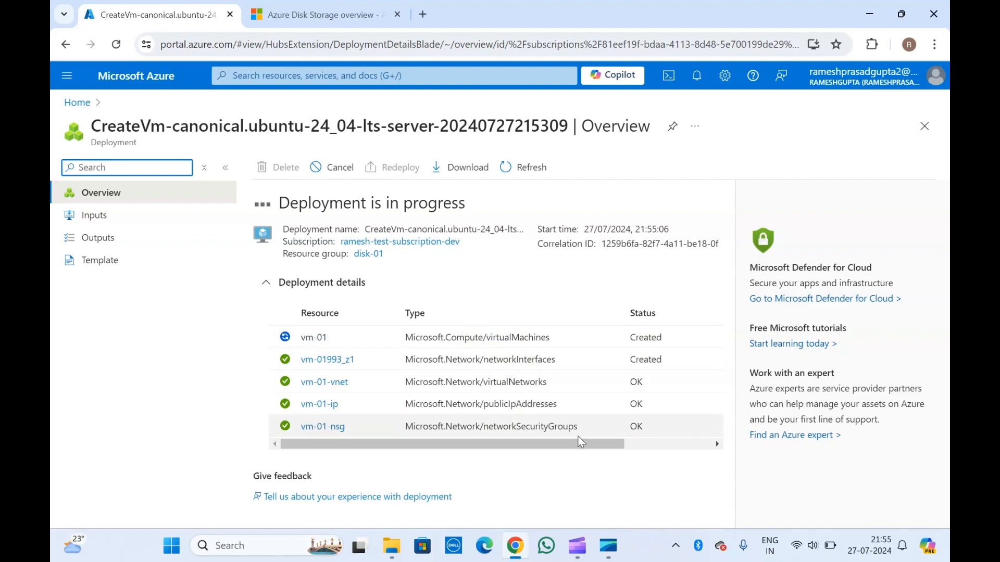
drag(579, 428, 426, 327)
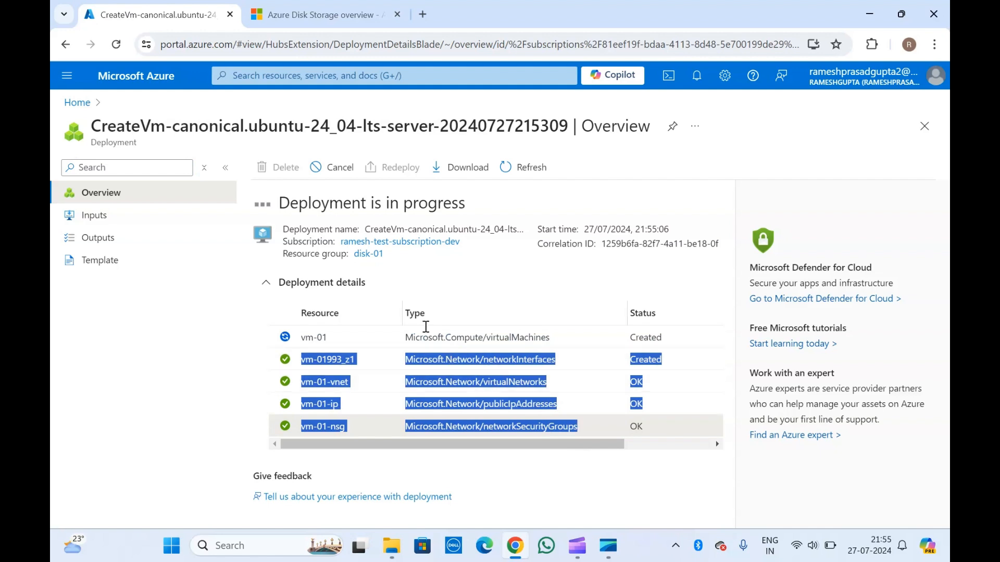
click(408, 279)
scroll(619, 371, right, 2)
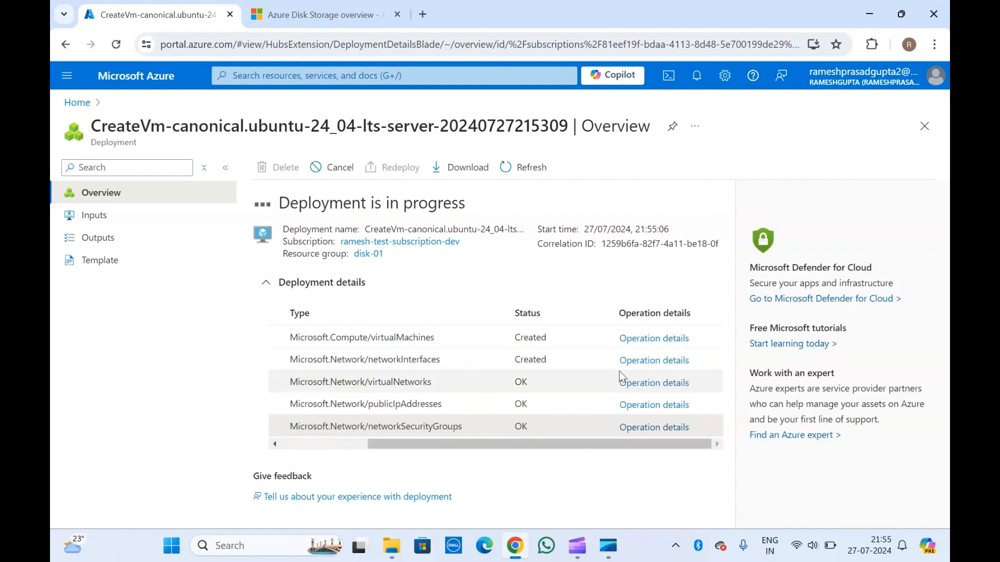
scroll(620, 376, left, 2)
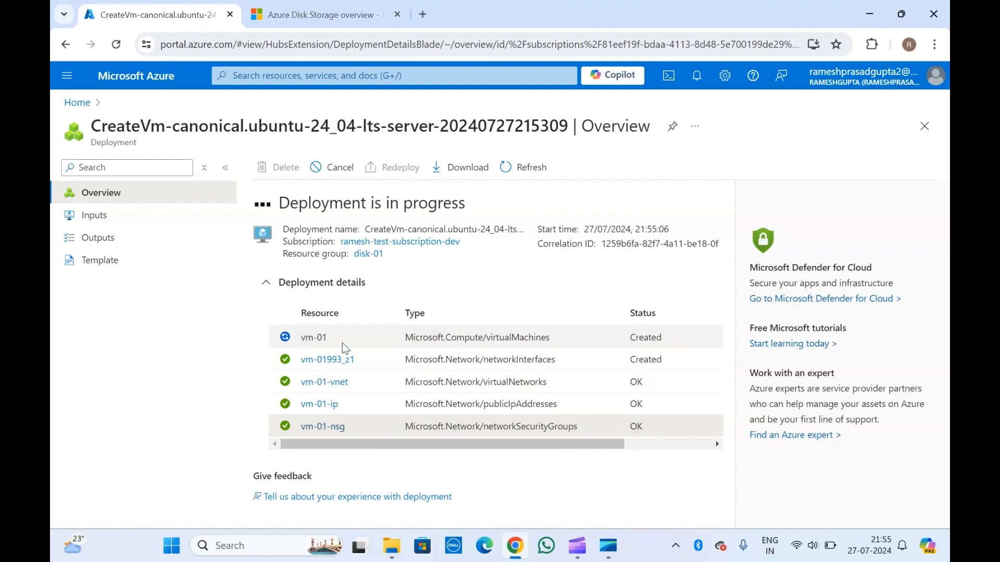
click(519, 169)
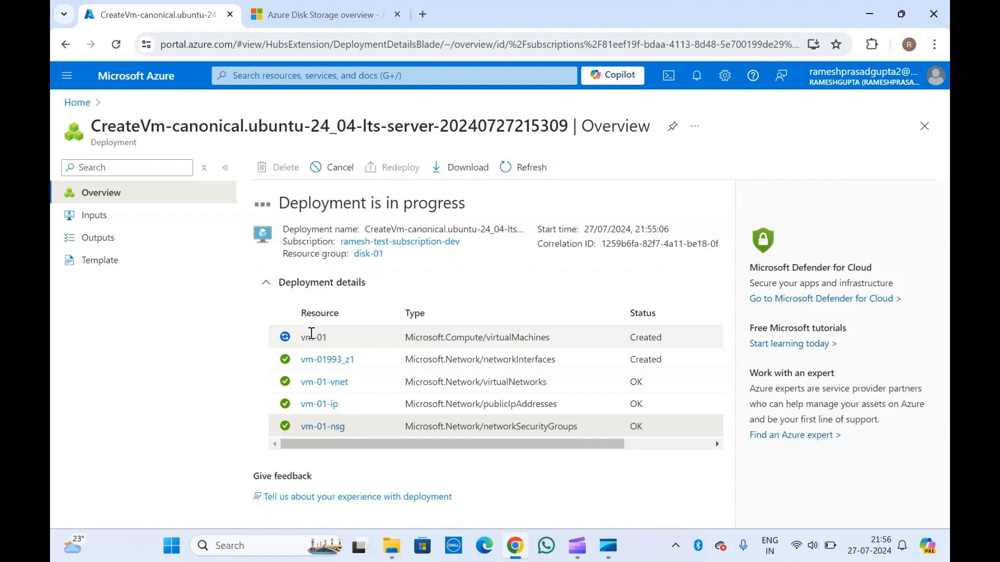
key(F5)
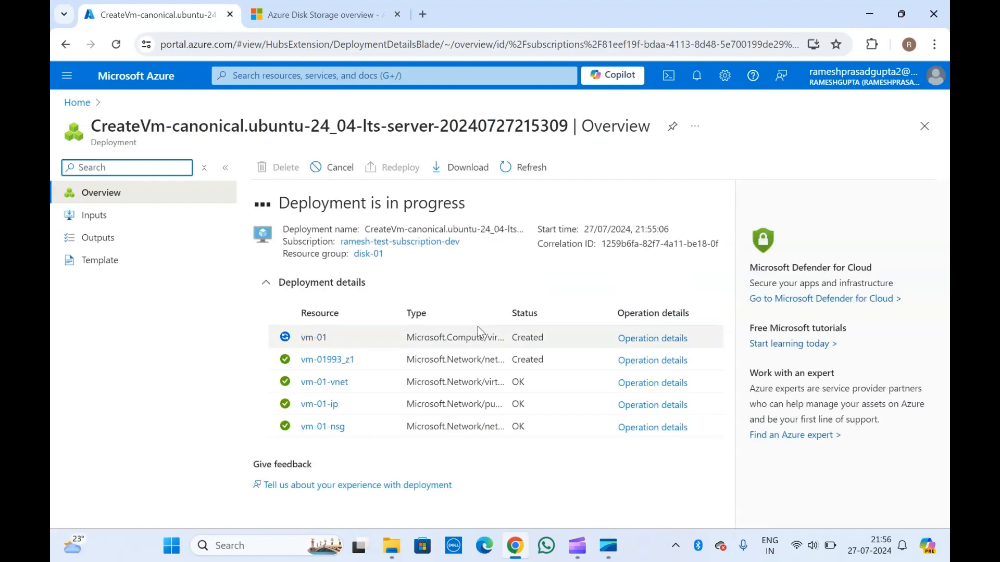
Open vm-01's network interface from the deployment details and examine its overview and IP configurations
click(334, 366)
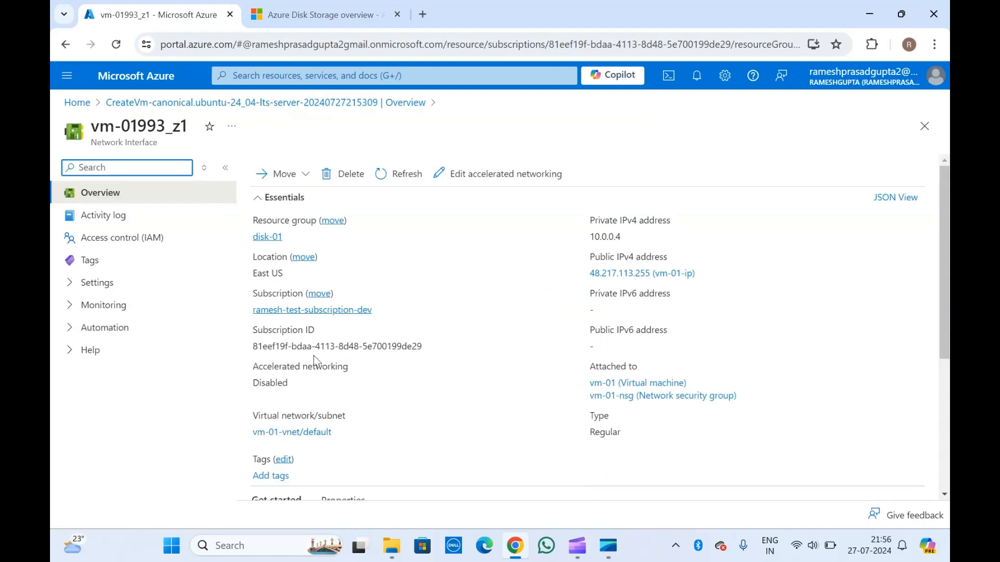
click(96, 282)
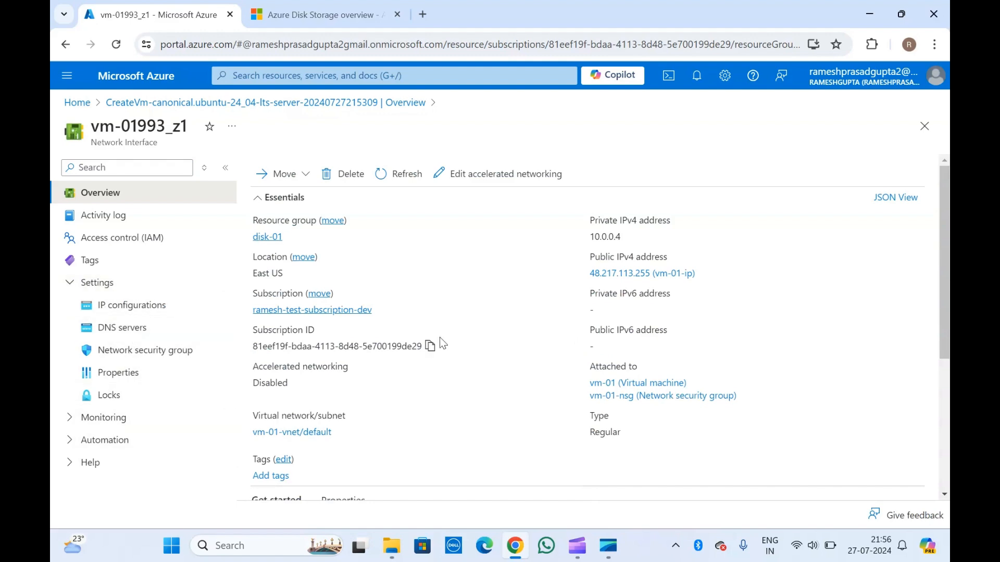
scroll(441, 341, down, 5)
scroll(442, 339, up, 5)
click(134, 305)
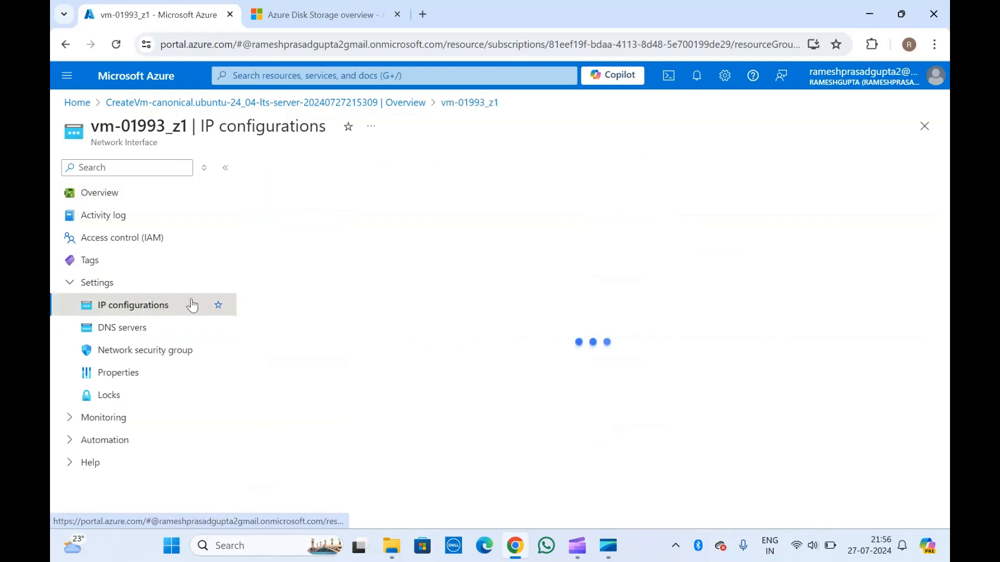
scroll(585, 307, down, 1)
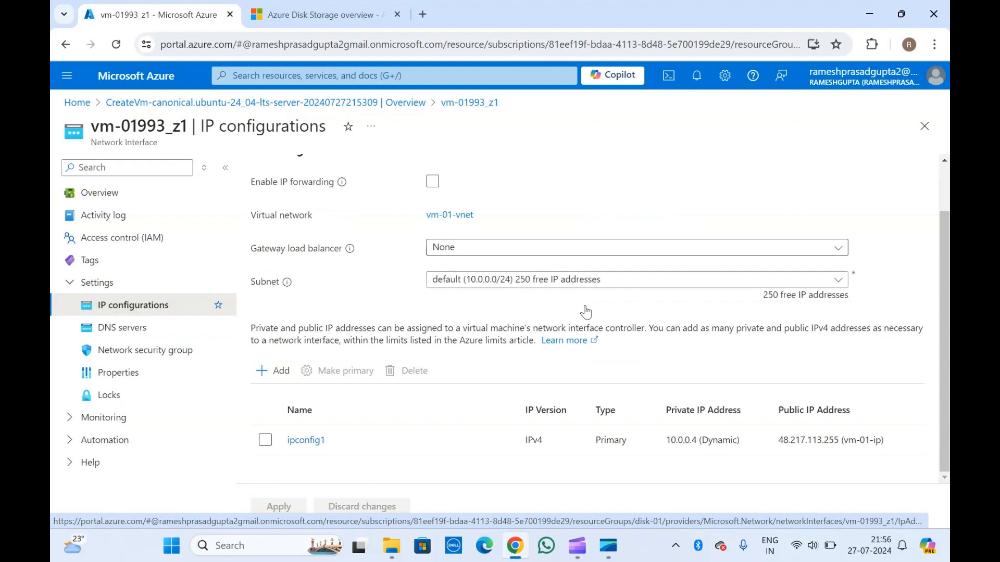
scroll(585, 313, up, 1)
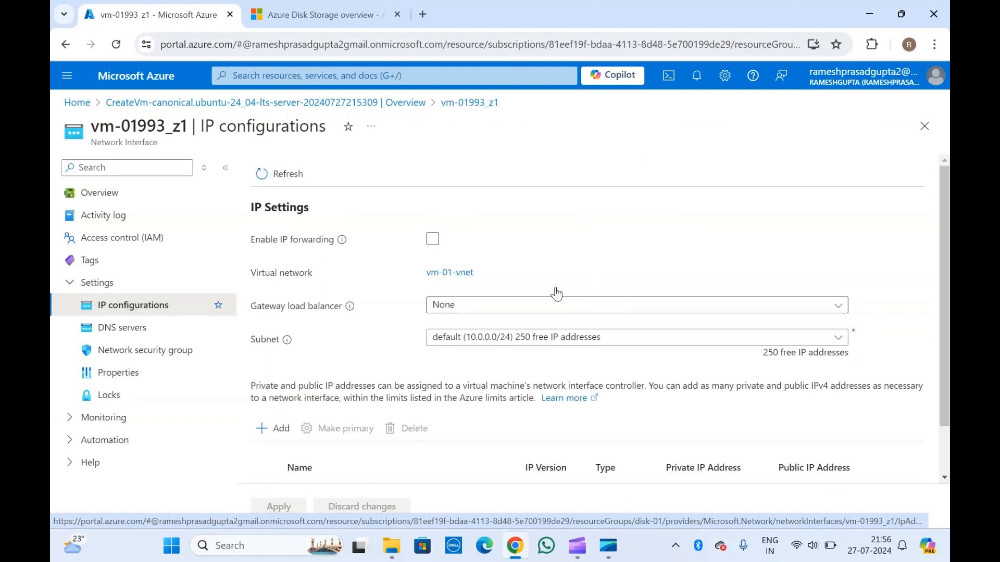
Return to the deployment overview, open the vm-01 resource, and find its Disks page by searching for disk
click(361, 102)
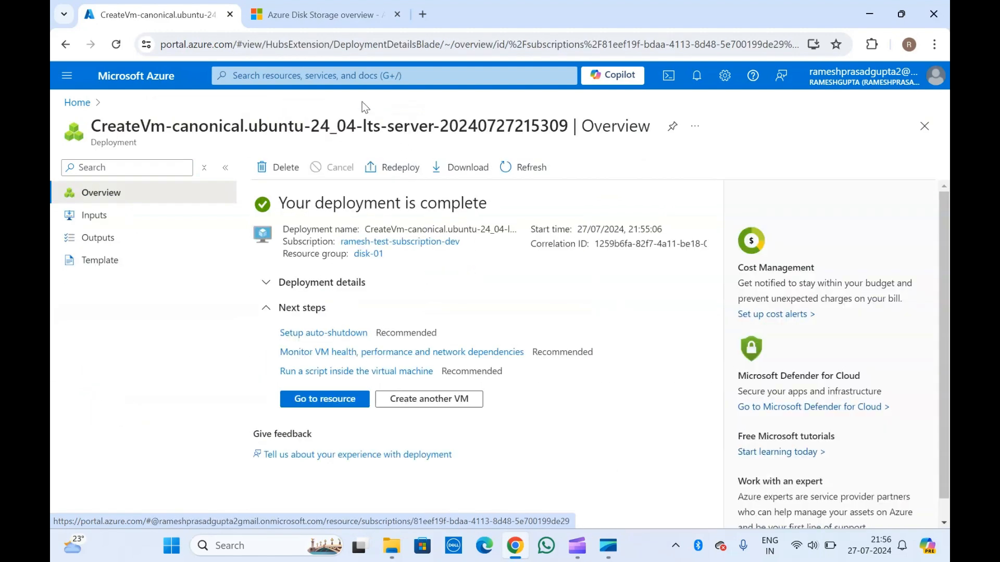
click(323, 400)
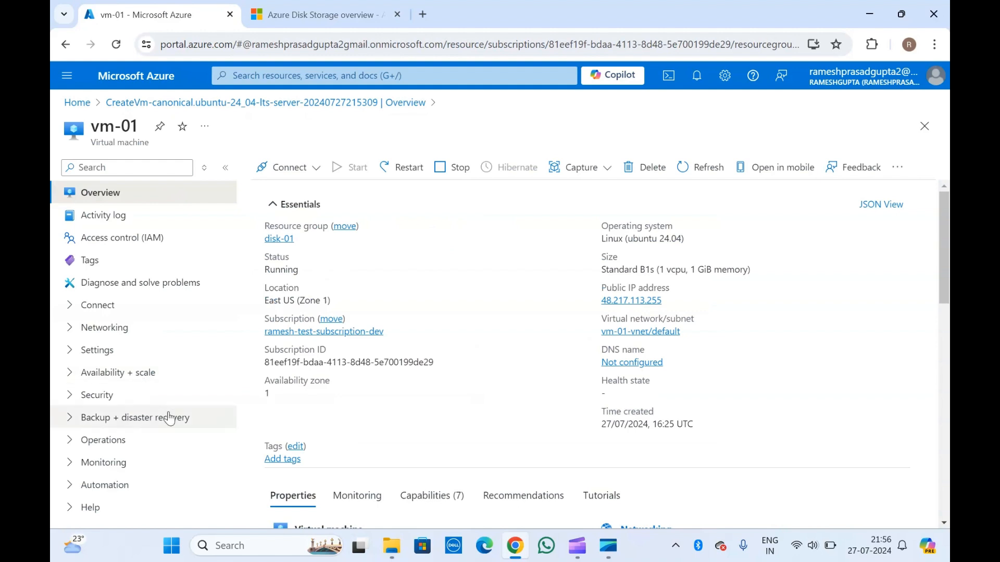
click(115, 170)
text(disk)
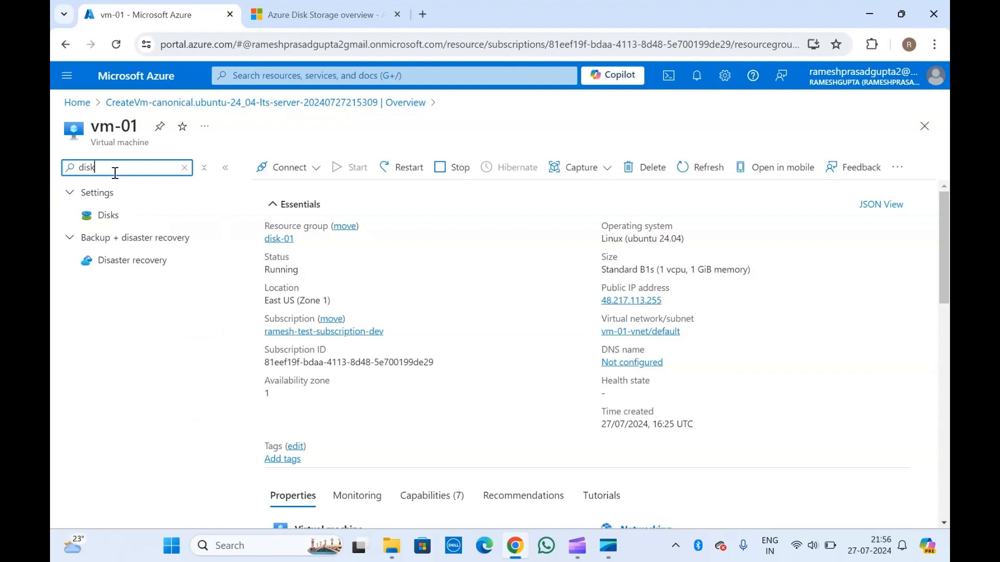
click(111, 223)
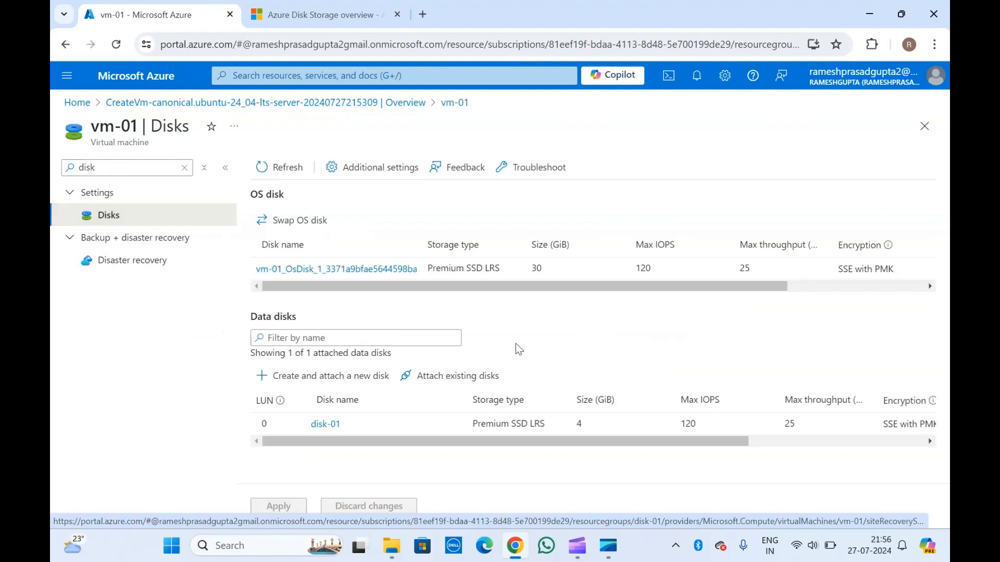
Examine the storage type, size, performance limits, encryption and host caching of the attached data disk disk-01
scroll(516, 342, down, 2)
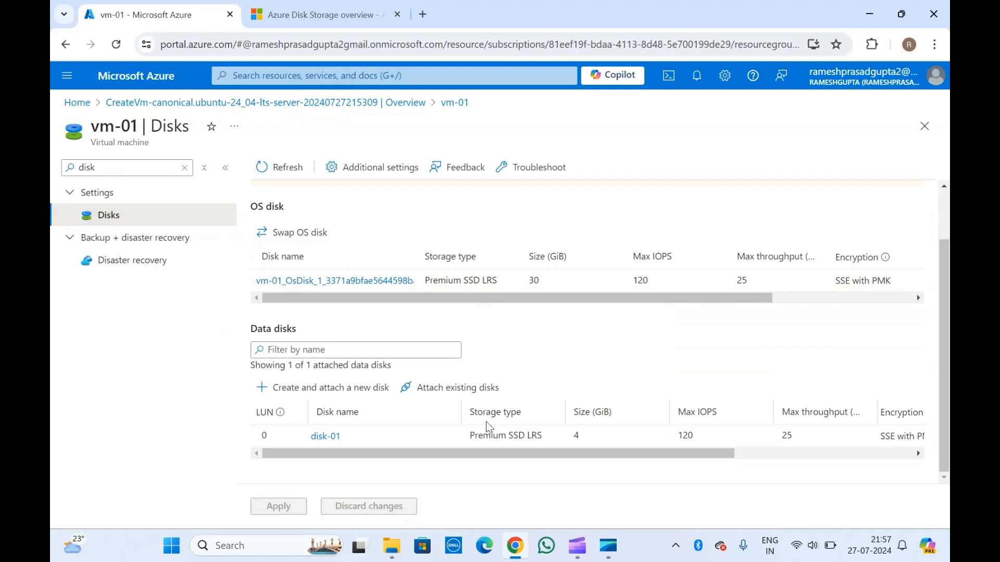
scroll(489, 435, right, 2)
scroll(490, 435, right, 3)
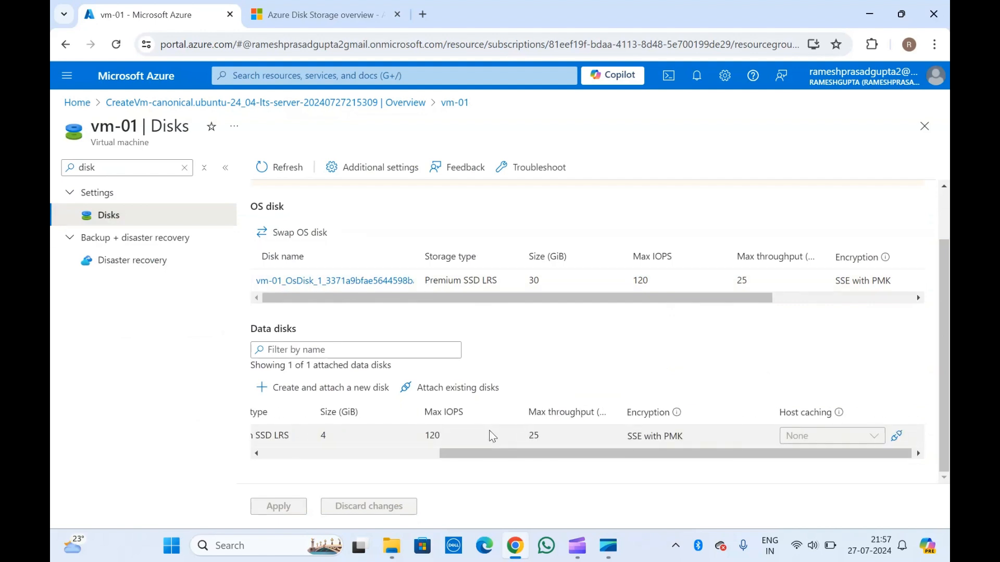
scroll(482, 432, left, 5)
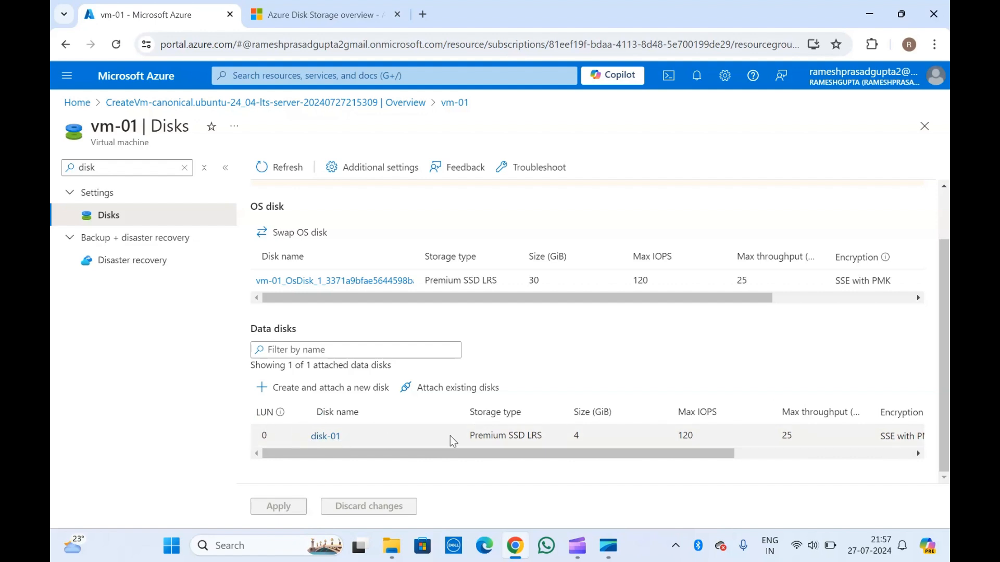
scroll(450, 437, right, 5)
scroll(450, 436, left, 5)
scroll(450, 435, right, 5)
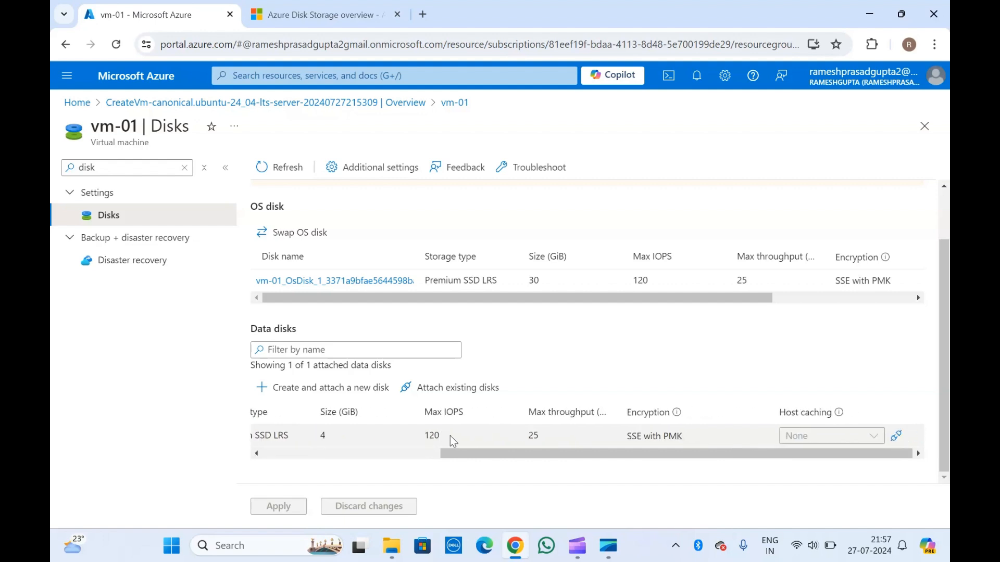
Review the OS disk and data disk tables of vm-01, checking the name, LUN, storage type, size, performance limits and encryption of each disk
scroll(450, 436, left, 5)
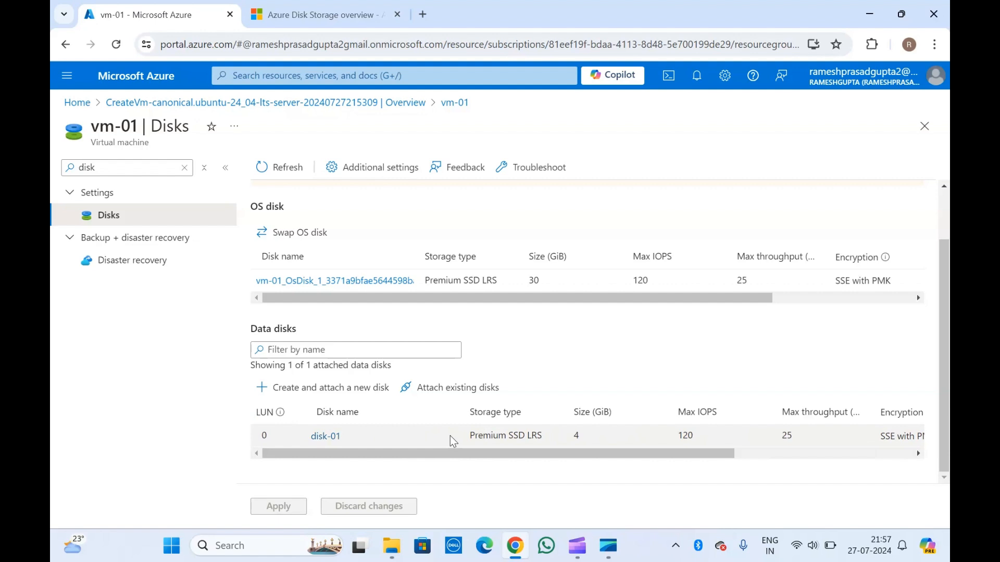
scroll(450, 435, right, 5)
scroll(450, 435, left, 5)
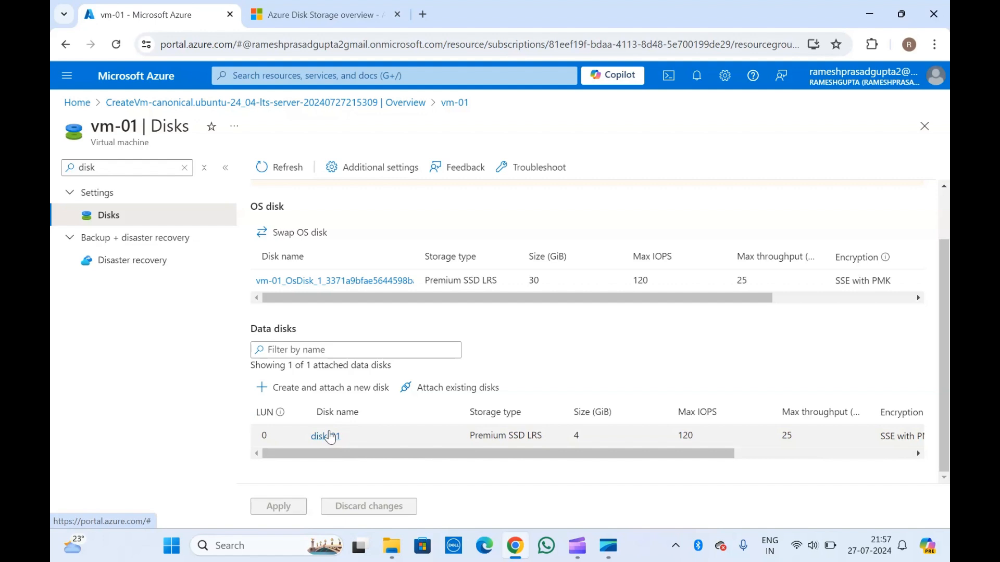
triple_click(129, 126)
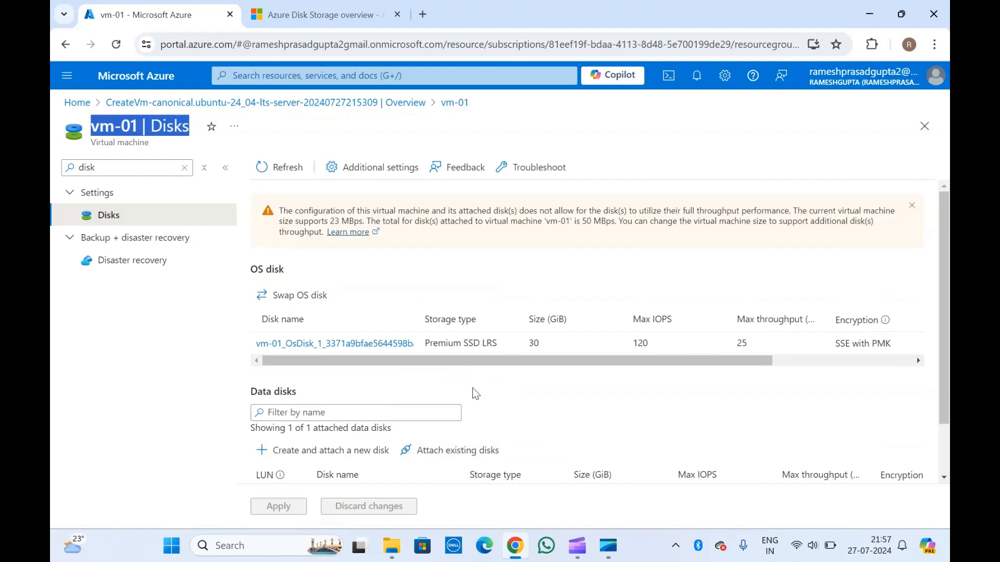
click(138, 133)
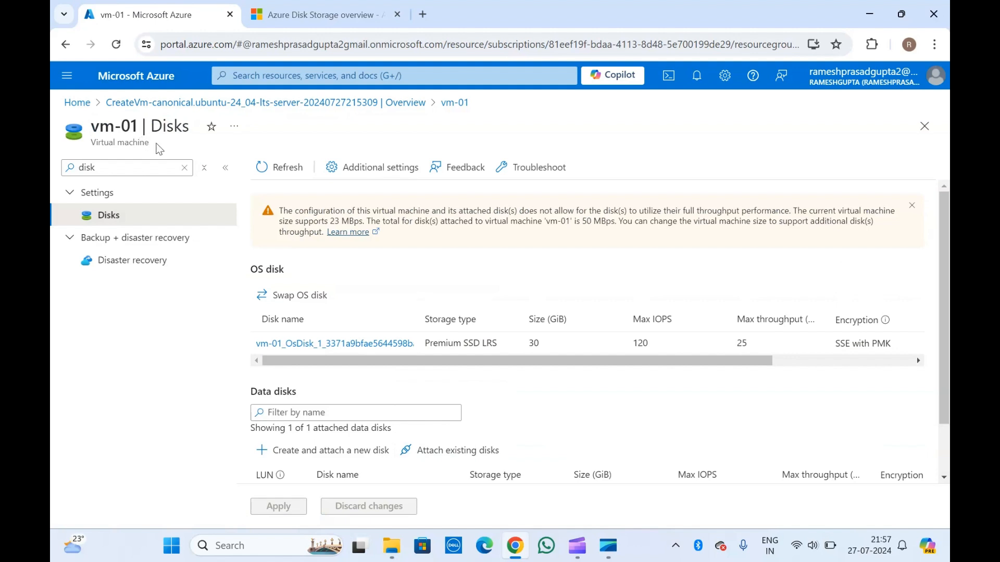
scroll(557, 364, right, 2)
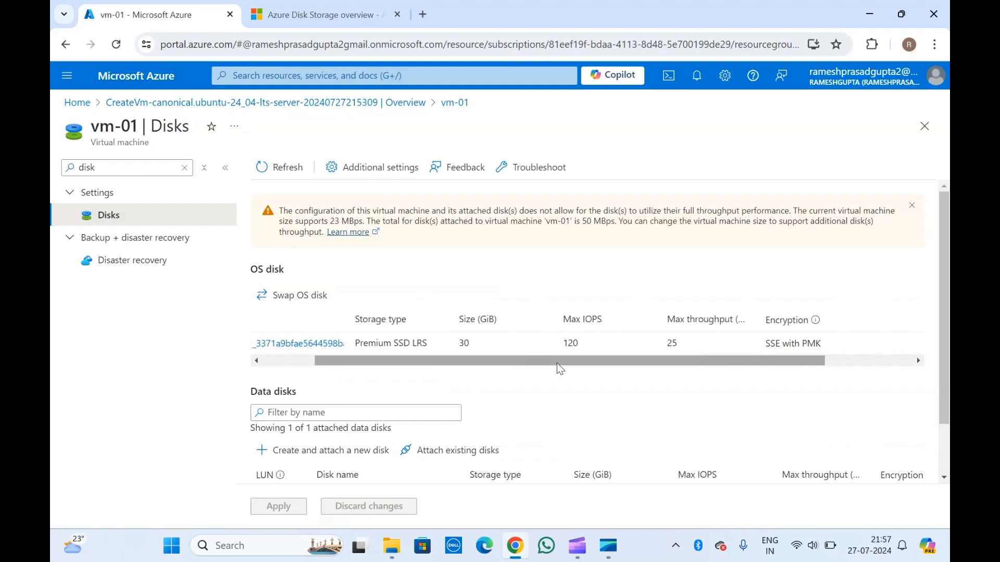
scroll(557, 363, down, 2)
drag(510, 299, 402, 303)
scroll(399, 209, up, 2)
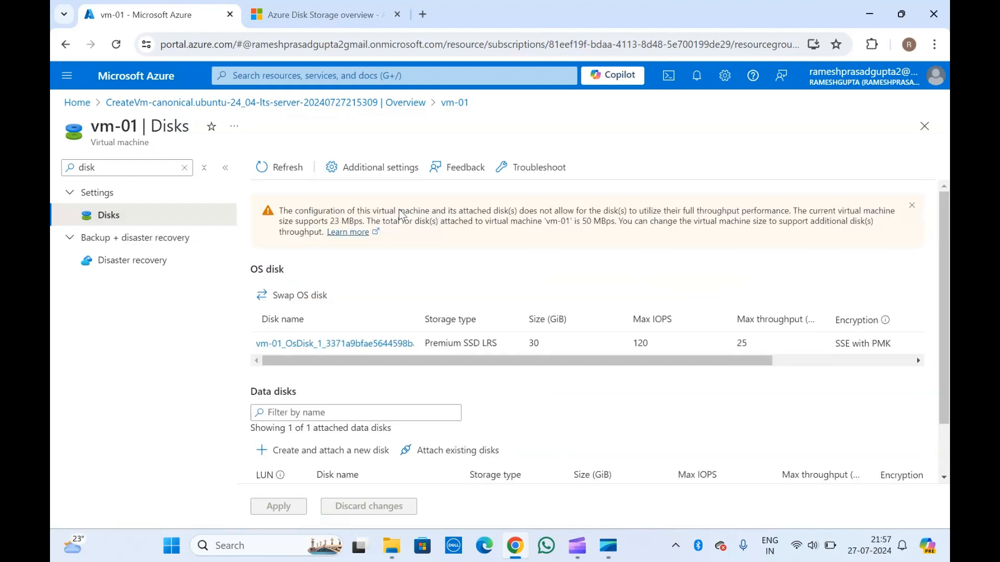